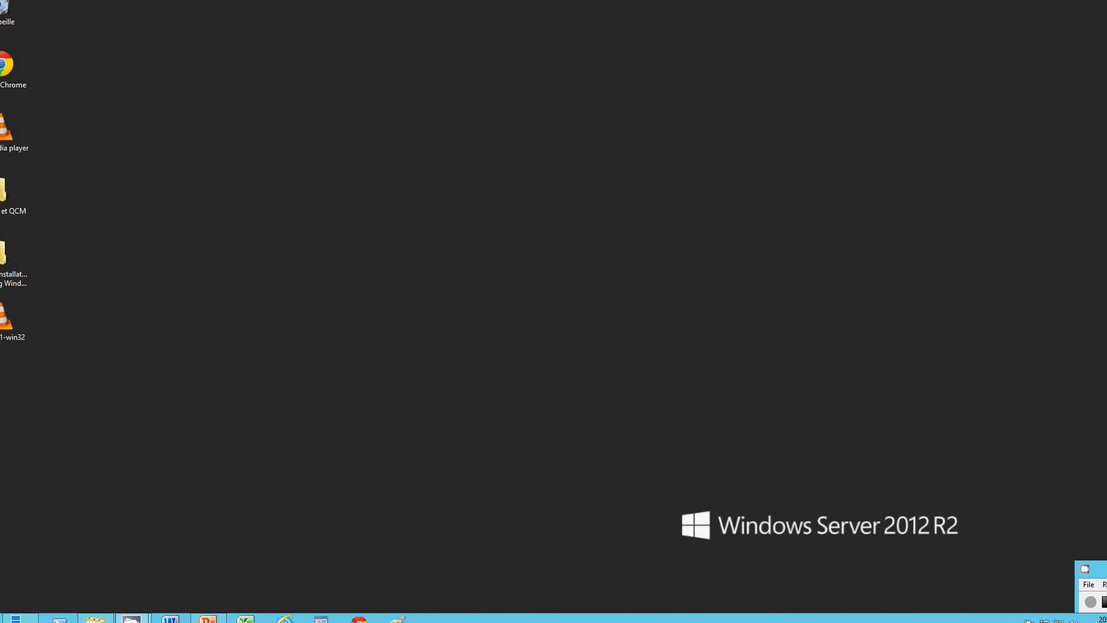
Open Paint and draw a rectangle about 147 × 57 px near the top of the blank canvas.
{"action": "left_click", "coordinate": [398, 620]}
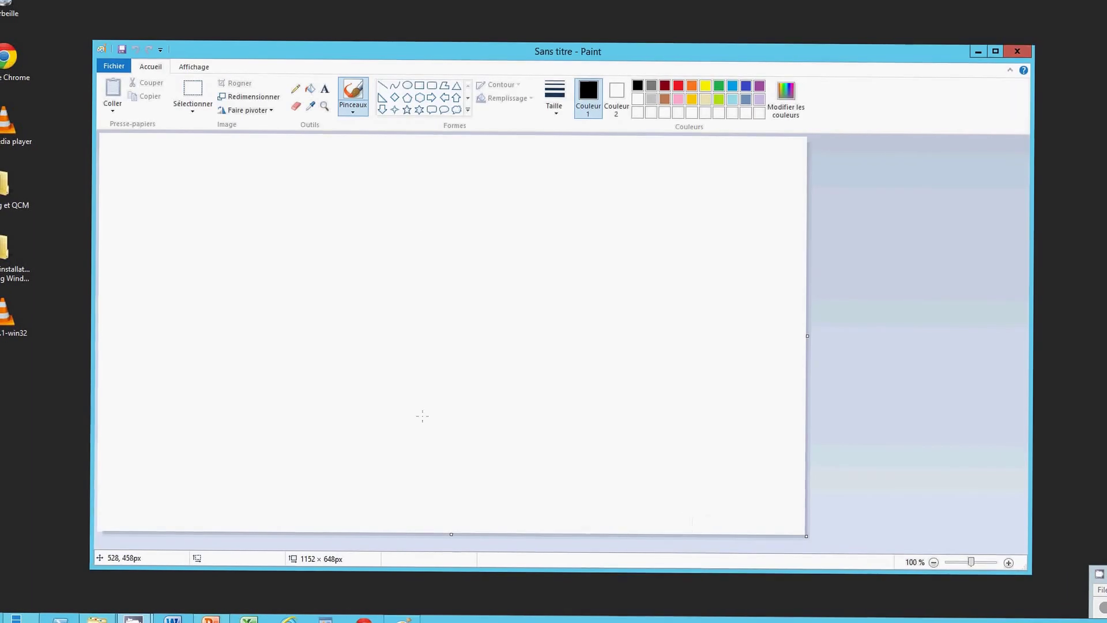
{"action": "left_click", "coordinate": [419, 84]}
{"action": "mouse_move", "coordinate": [328, 173]}
{"action": "left_mouse_down"}
{"action": "mouse_move", "coordinate": [356, 210]}
{"action": "mouse_move", "coordinate": [419, 208]}
{"action": "left_mouse_up"}
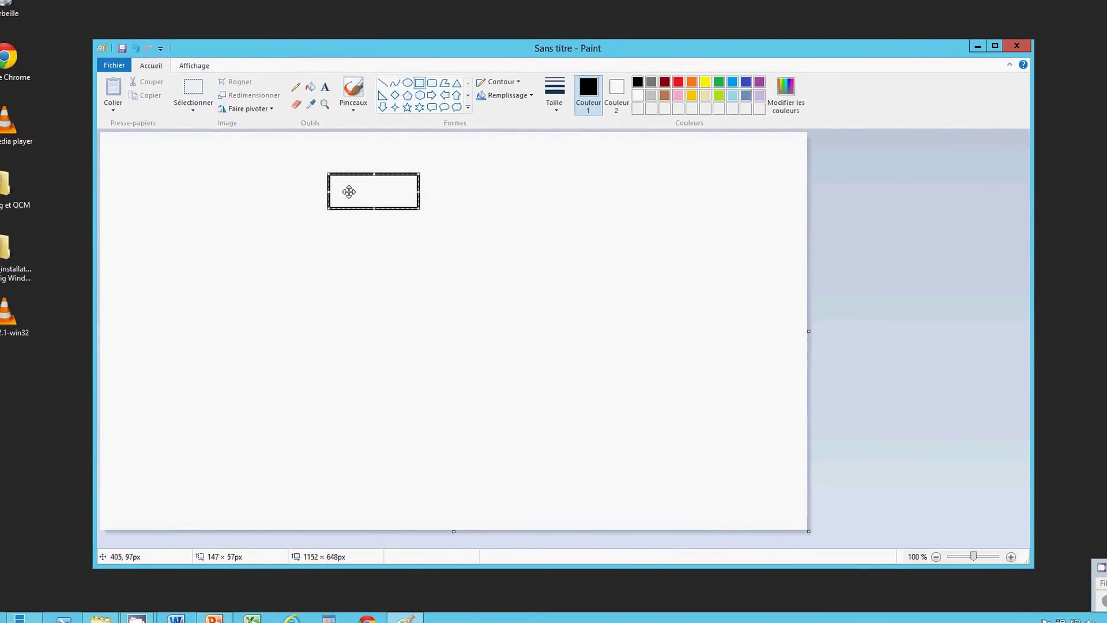
Add the text "pc-client" inside the rectangle.
{"action": "left_click", "coordinate": [325, 86]}
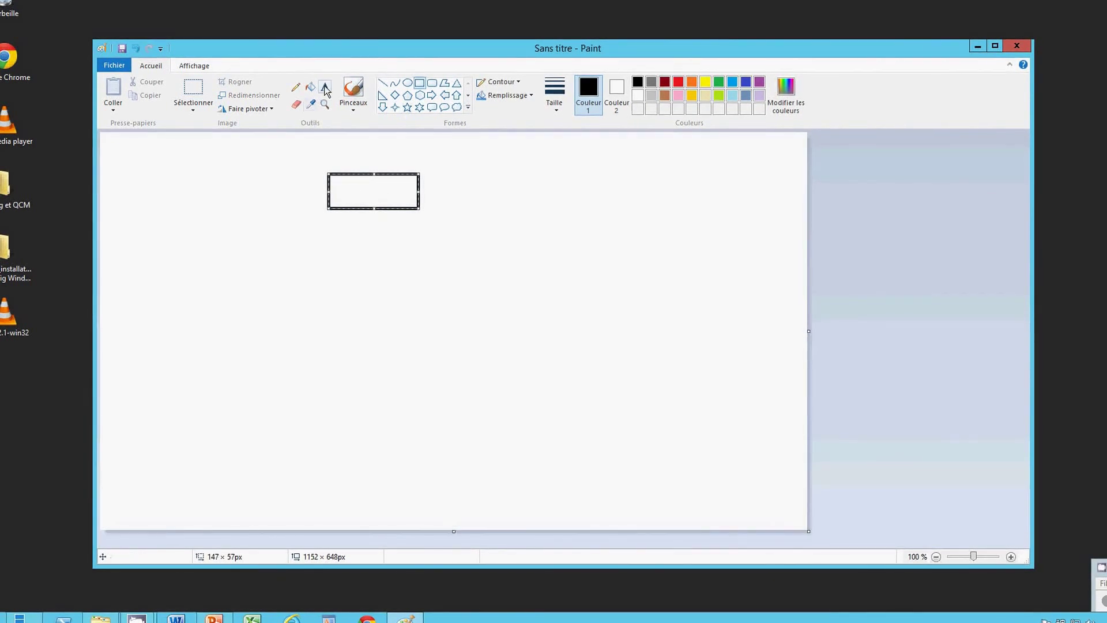
{"action": "left_click", "coordinate": [334, 185]}
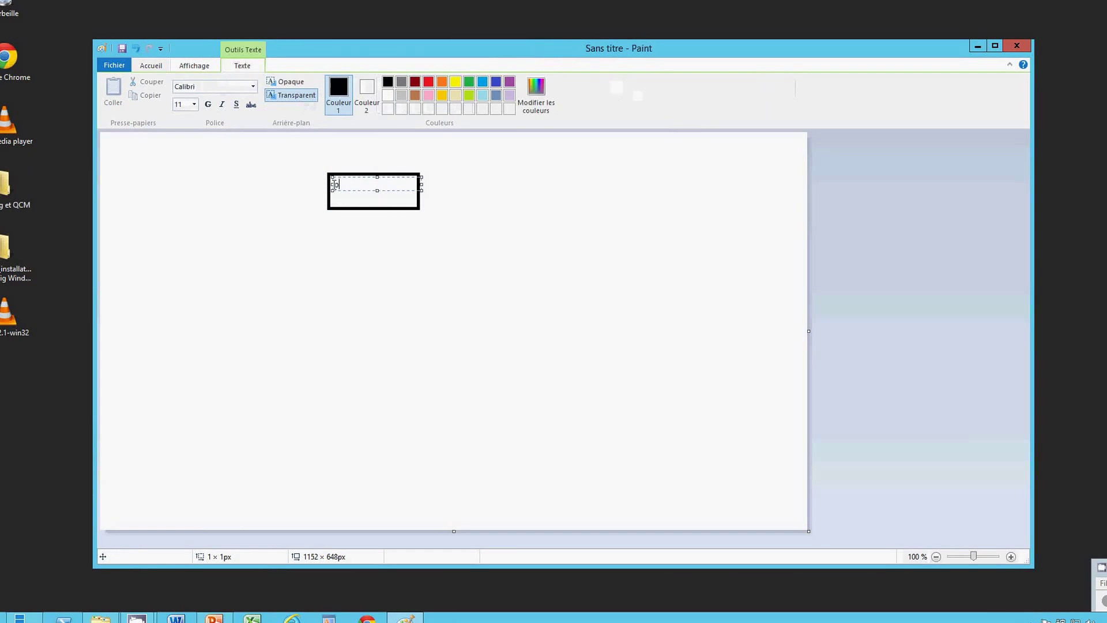
{"action": "type", "text": "oc"}
{"action": "type", "text": "-"}
{"action": "type", "text": "clien"}
{"action": "type", "text": "p"}
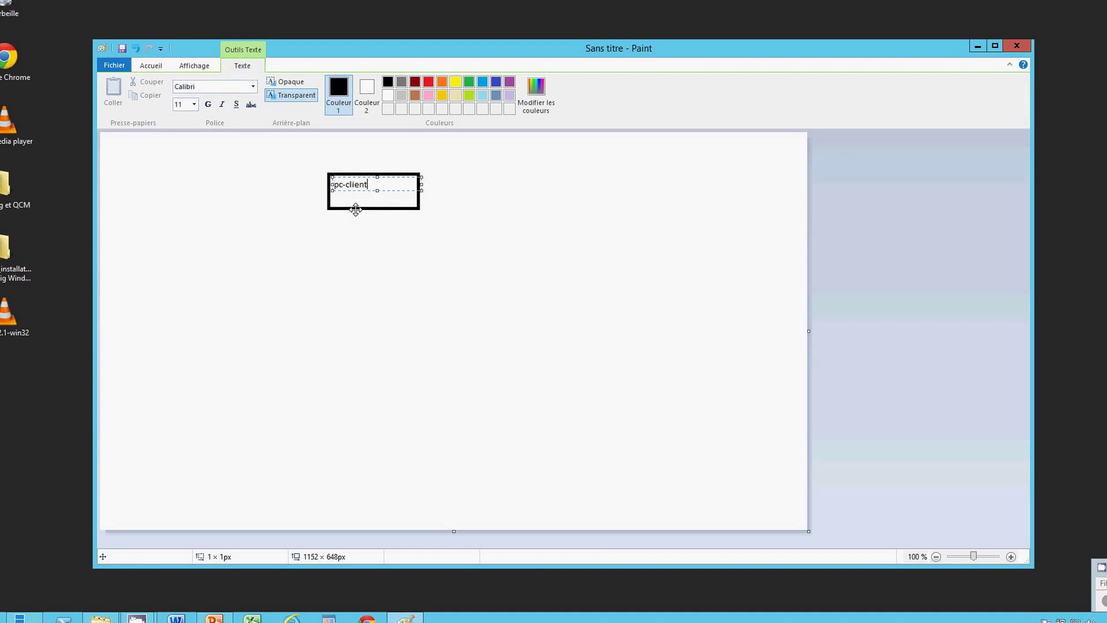
{"action": "left_click", "coordinate": [362, 201]}
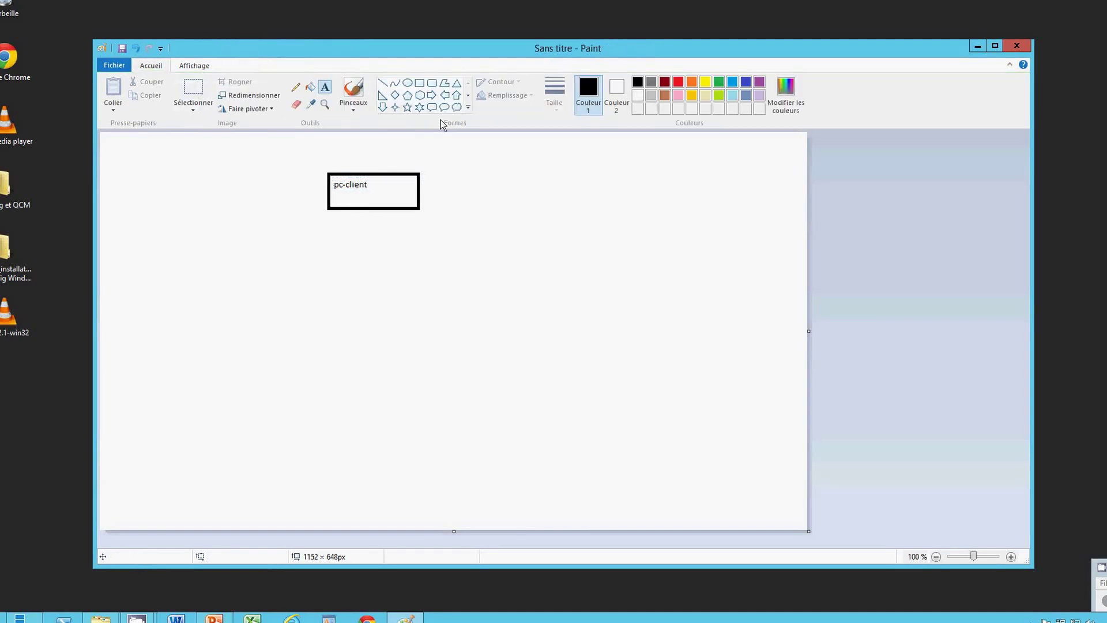
Draw a downward block arrow about 27 × 77 px below the "pc-client" box.
{"action": "left_click", "coordinate": [469, 96]}
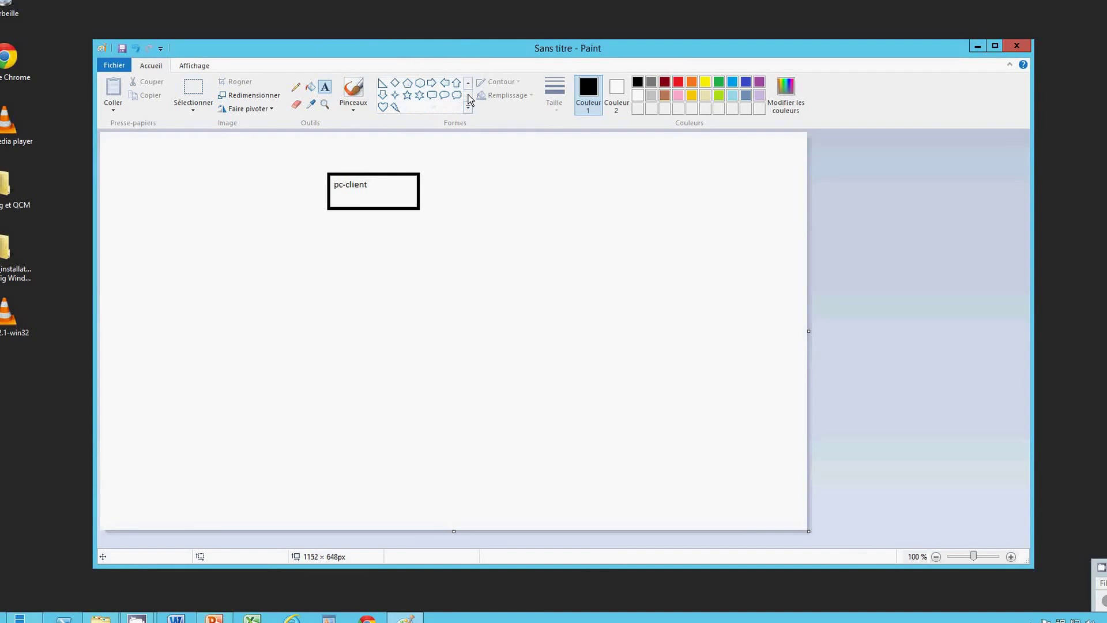
{"action": "left_click", "coordinate": [382, 95]}
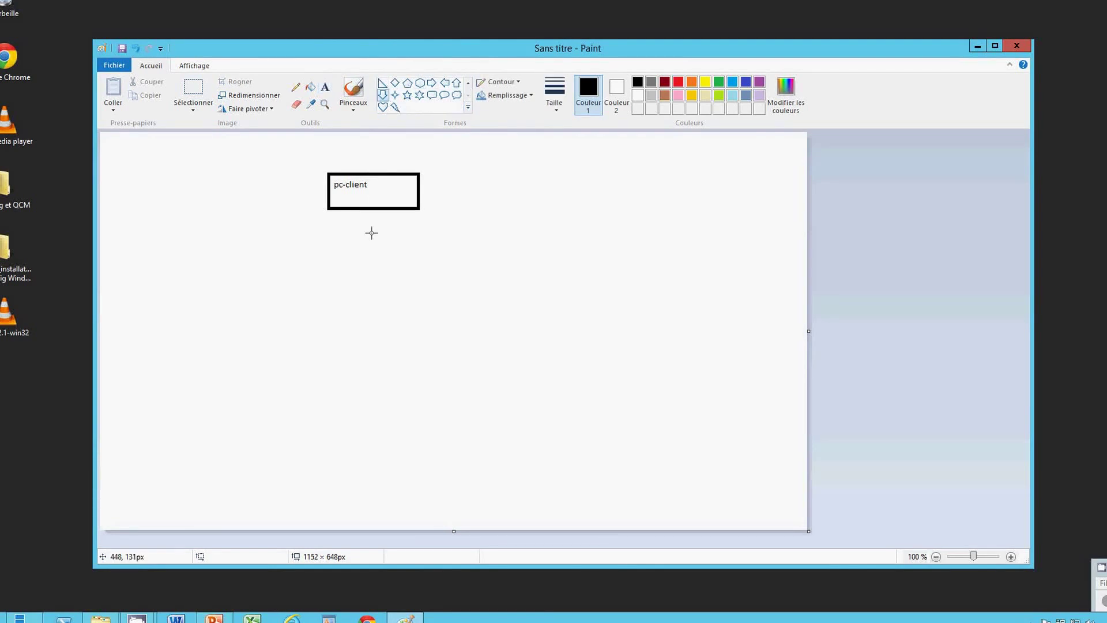
{"action": "left_click_drag", "start_coordinate": [371, 231], "coordinate": [383, 275]}
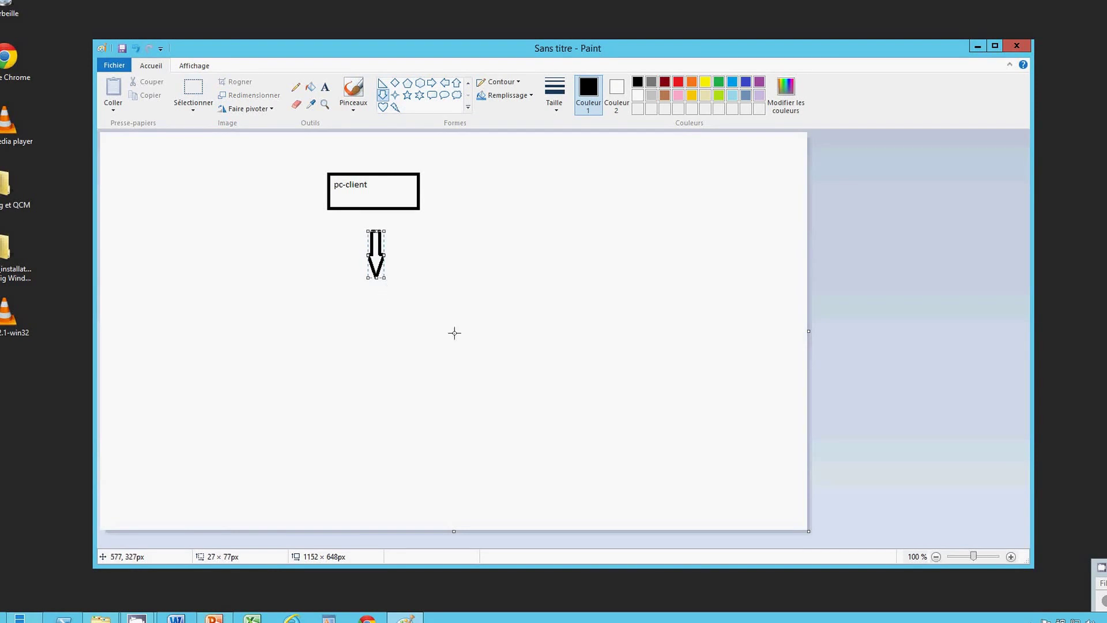
Draw a second rectangle about 177 × 45 px just below the arrow.
{"action": "left_click", "coordinate": [396, 84]}
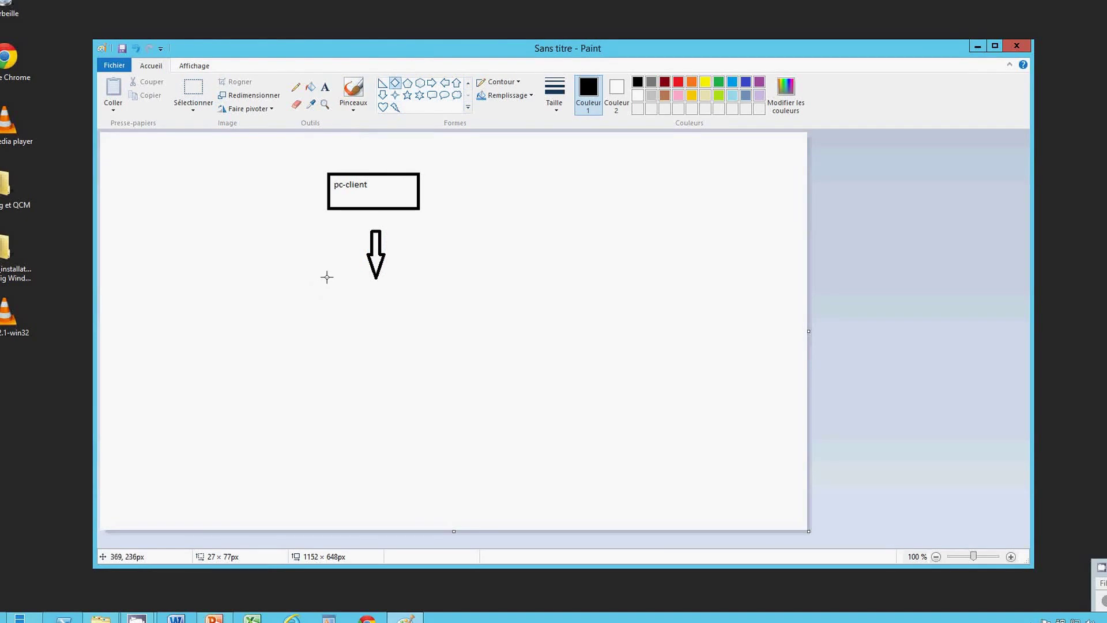
{"action": "mouse_move", "coordinate": [325, 276]}
{"action": "left_mouse_down"}
{"action": "mouse_move", "coordinate": [373, 306]}
{"action": "mouse_move", "coordinate": [417, 295]}
{"action": "mouse_move", "coordinate": [427, 307]}
{"action": "mouse_move", "coordinate": [328, 280]}
{"action": "left_mouse_up"}
{"action": "left_click", "coordinate": [469, 86]}
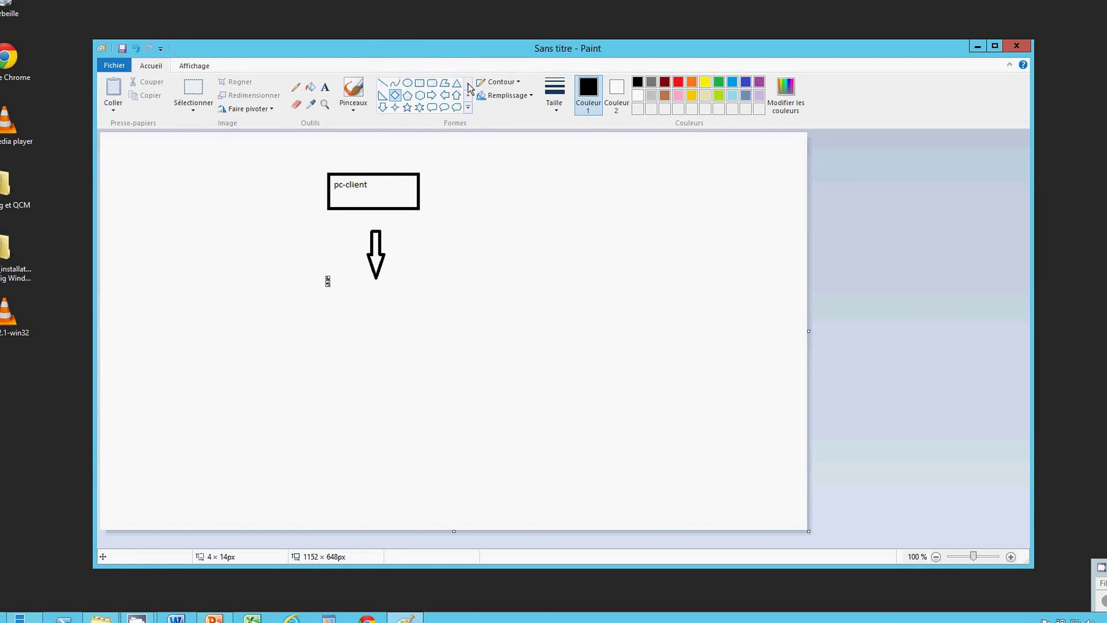
{"action": "left_click", "coordinate": [420, 83]}
{"action": "left_click_drag", "start_coordinate": [356, 287], "coordinate": [464, 314]}
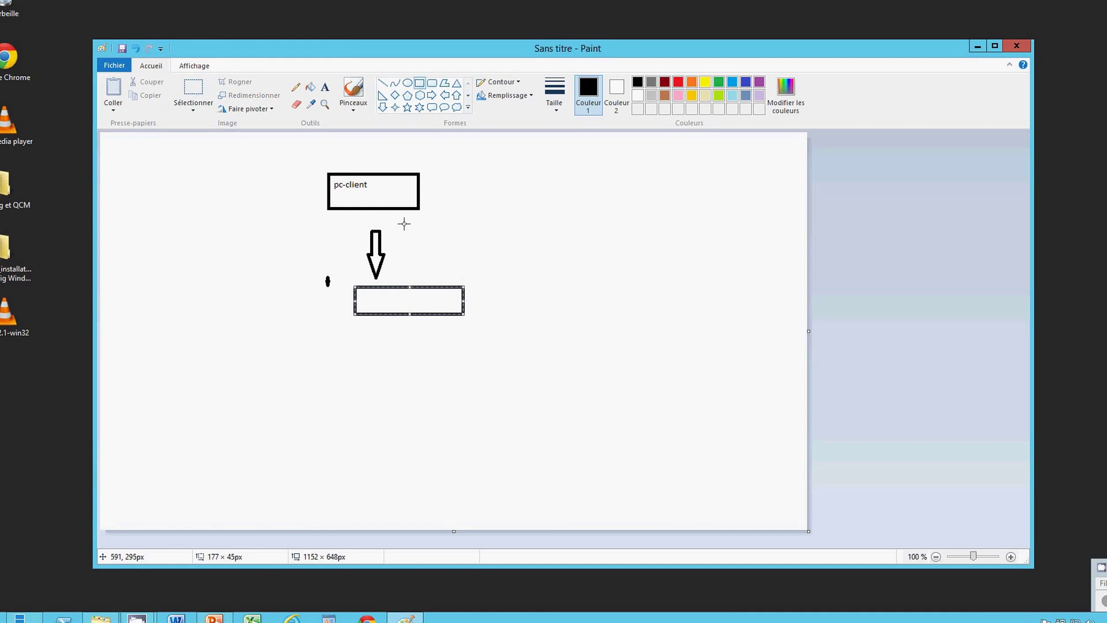
Label the second rectangle "imprimante+pilote".
{"action": "left_click", "coordinate": [324, 87]}
{"action": "left_click", "coordinate": [367, 299]}
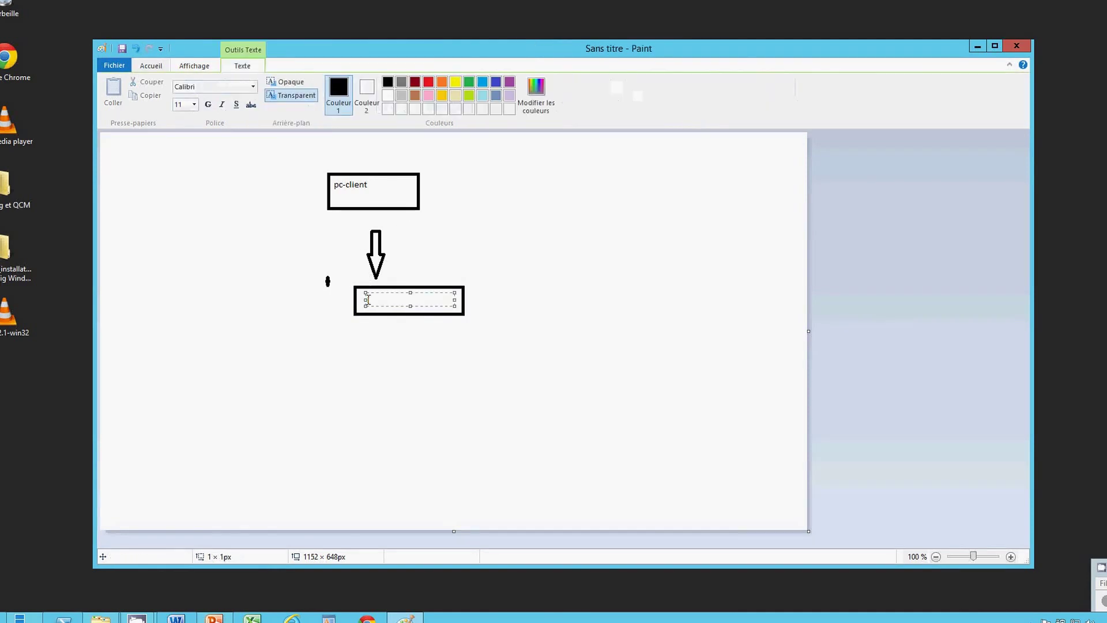
{"action": "type", "text": "imprimante+pilote"}
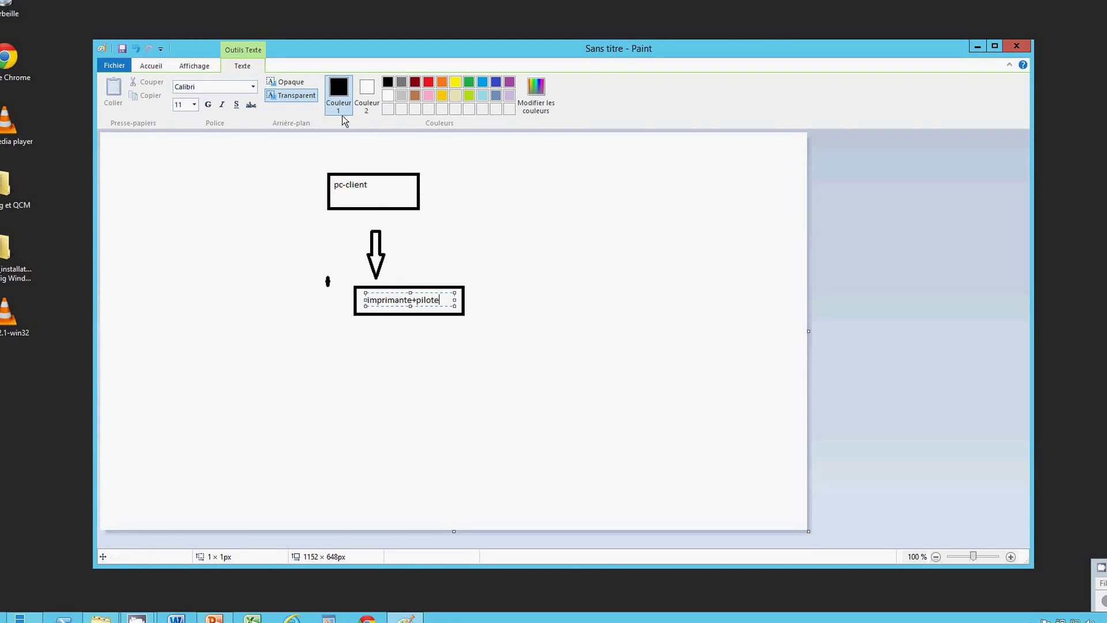
Draw a downward block arrow about 27 × 74 px below the "imprimante+pilote" box.
{"action": "left_click", "coordinate": [151, 65]}
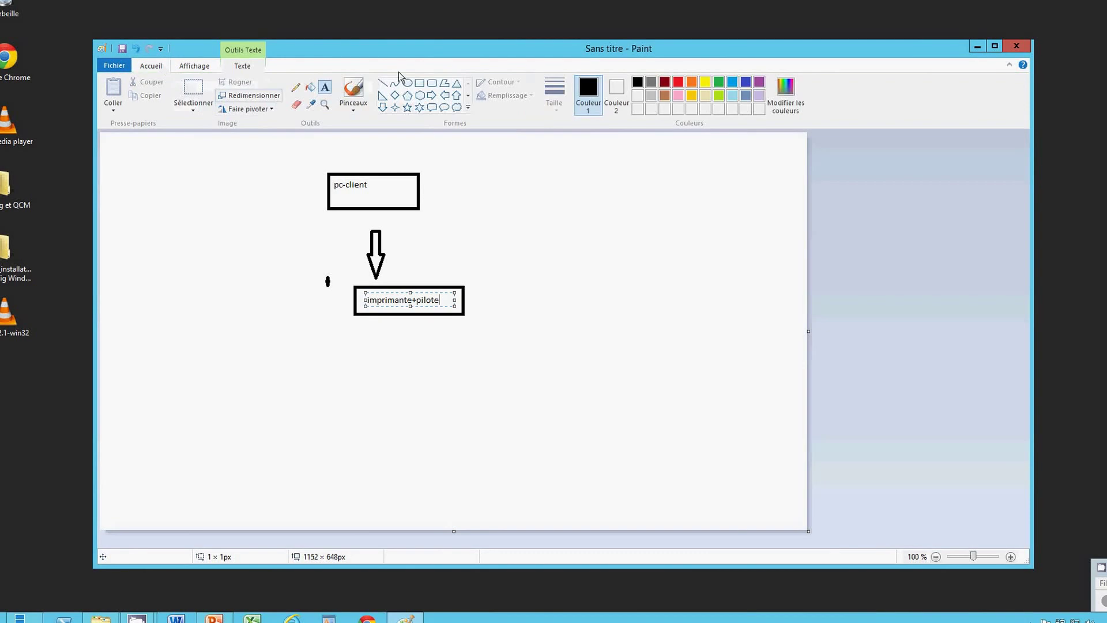
{"action": "left_click", "coordinate": [468, 95]}
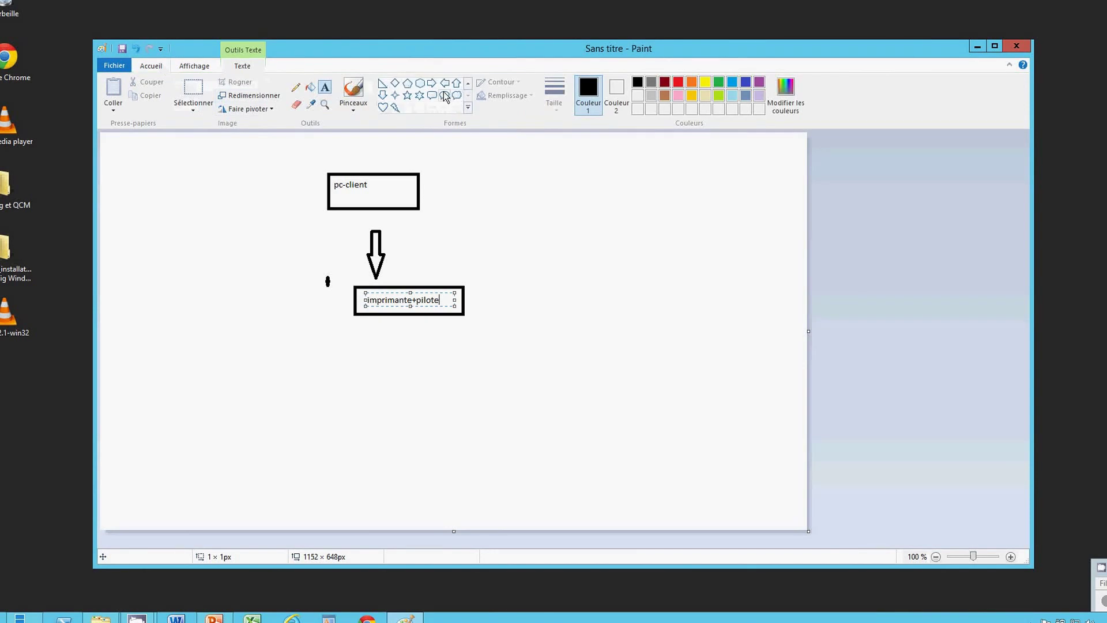
{"action": "left_click", "coordinate": [383, 95]}
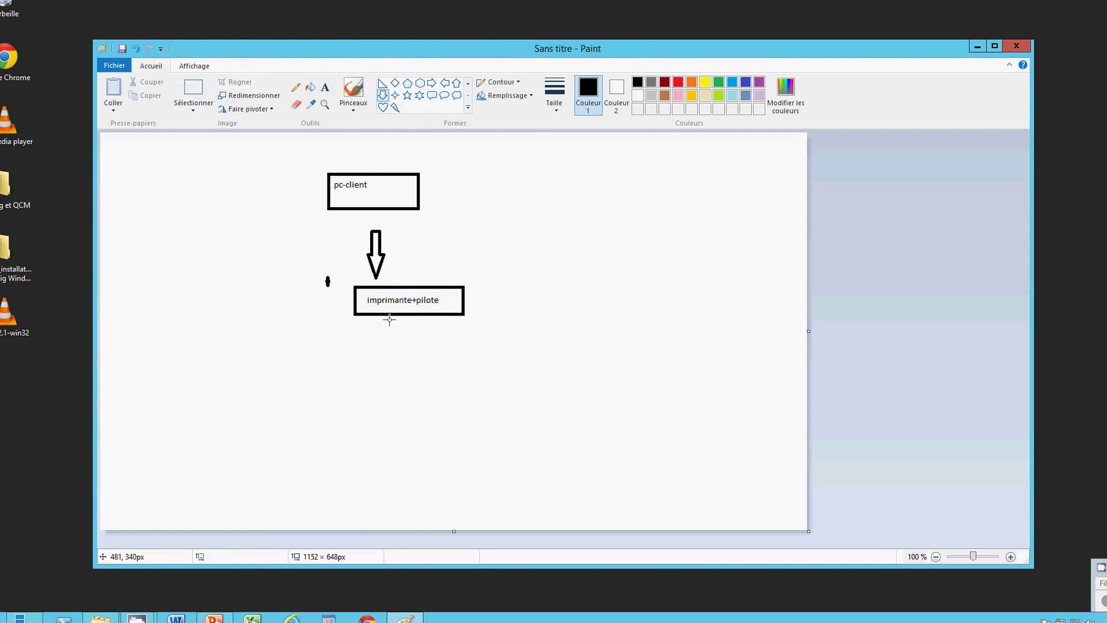
{"action": "left_click_drag", "start_coordinate": [385, 323], "coordinate": [403, 368]}
Draw a third, upright rectangle about 93 × 118 px below the second arrow.
{"action": "left_click", "coordinate": [469, 83]}
{"action": "left_click", "coordinate": [423, 85]}
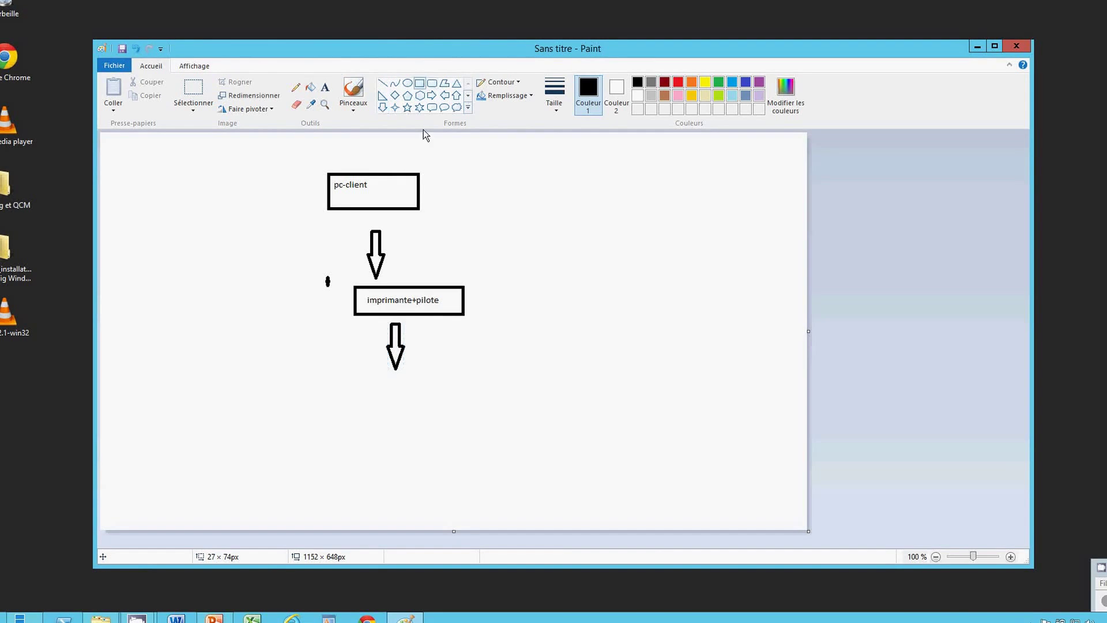
{"action": "left_click_drag", "start_coordinate": [361, 378], "coordinate": [421, 451]}
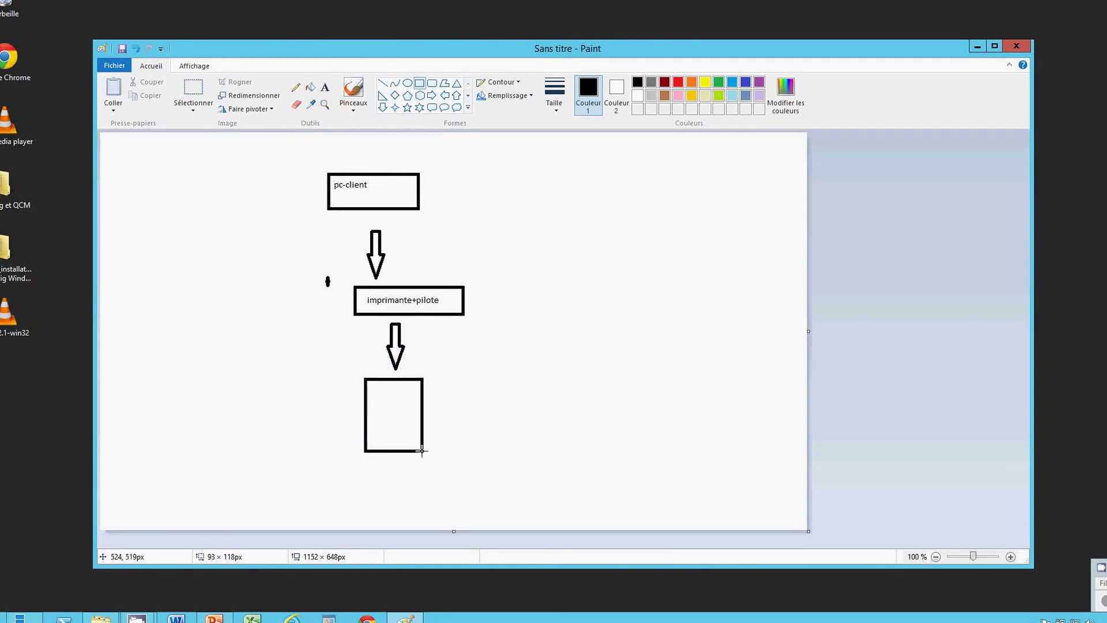
Label the upright rectangle "serveur d'impression" along its upper edge.
{"action": "left_click", "coordinate": [326, 88]}
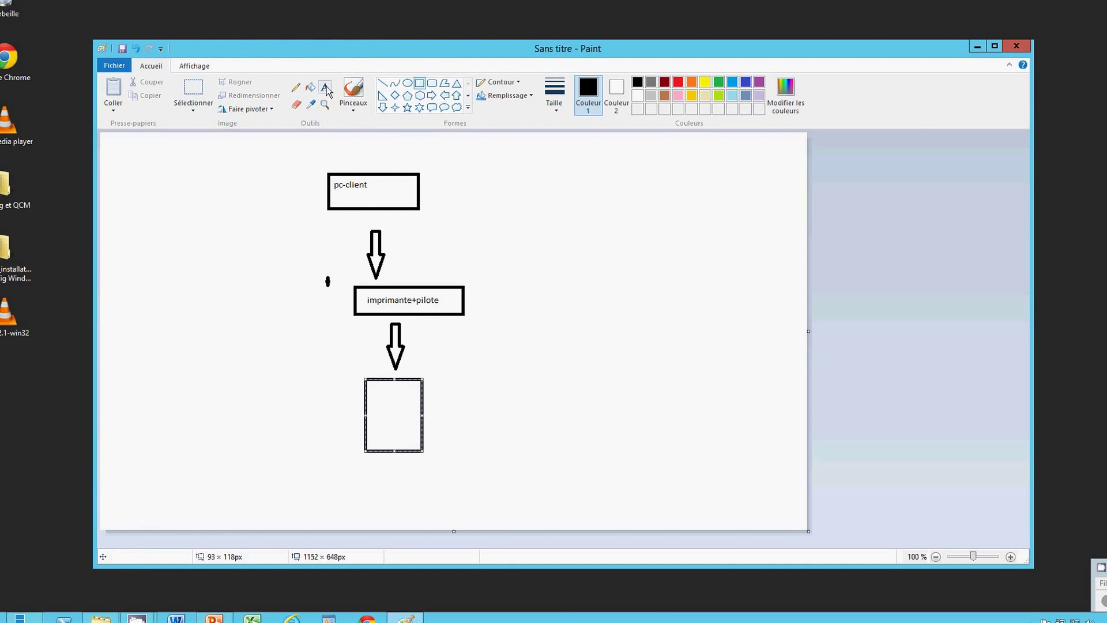
{"action": "left_click", "coordinate": [374, 384]}
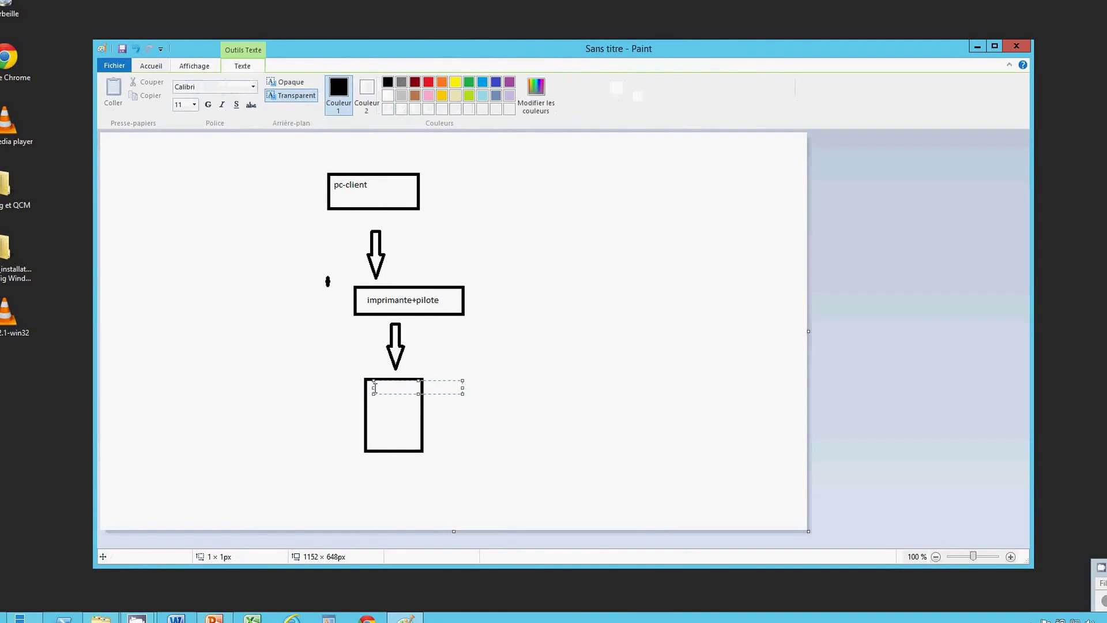
{"action": "type", "text": "serveur d"}
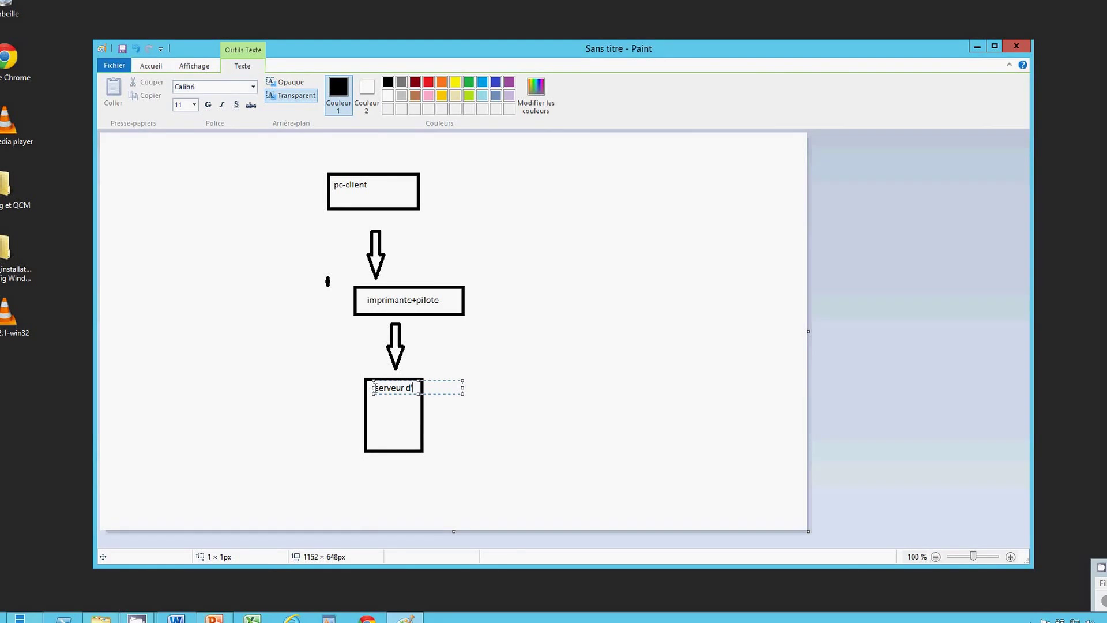
{"action": "type", "text": "mpression"}
{"action": "left_click", "coordinate": [477, 408]}
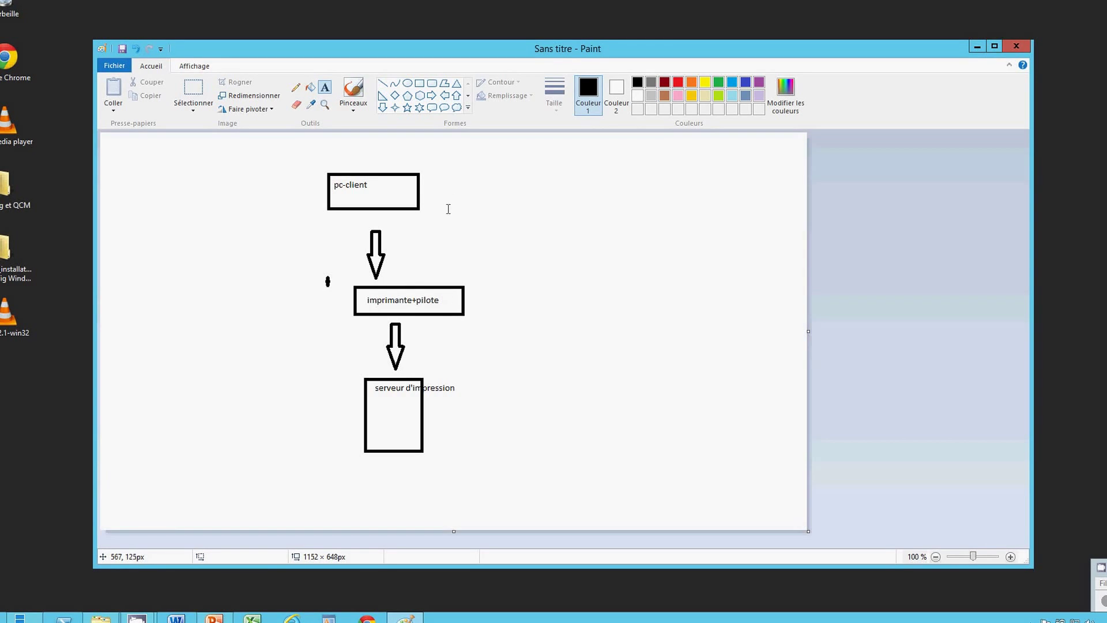
Add the text "pcL PS" beside "imprimante+pilote" and "gestionaire des taches" below "serveur d'impression".
{"action": "left_click", "coordinate": [445, 298]}
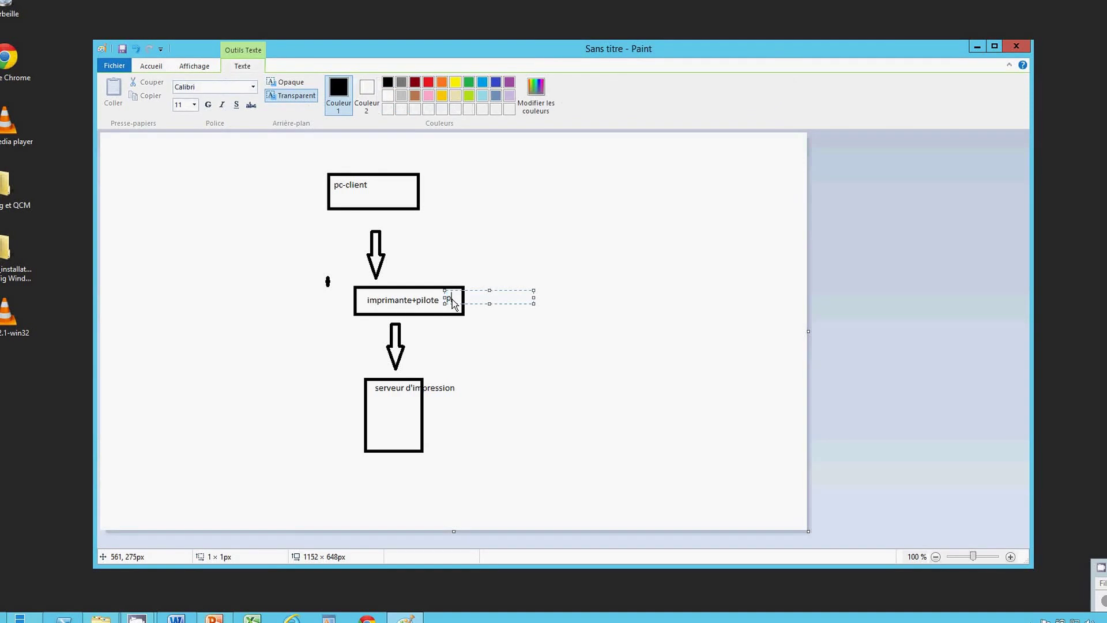
{"action": "type", "text": "pcL PS"}
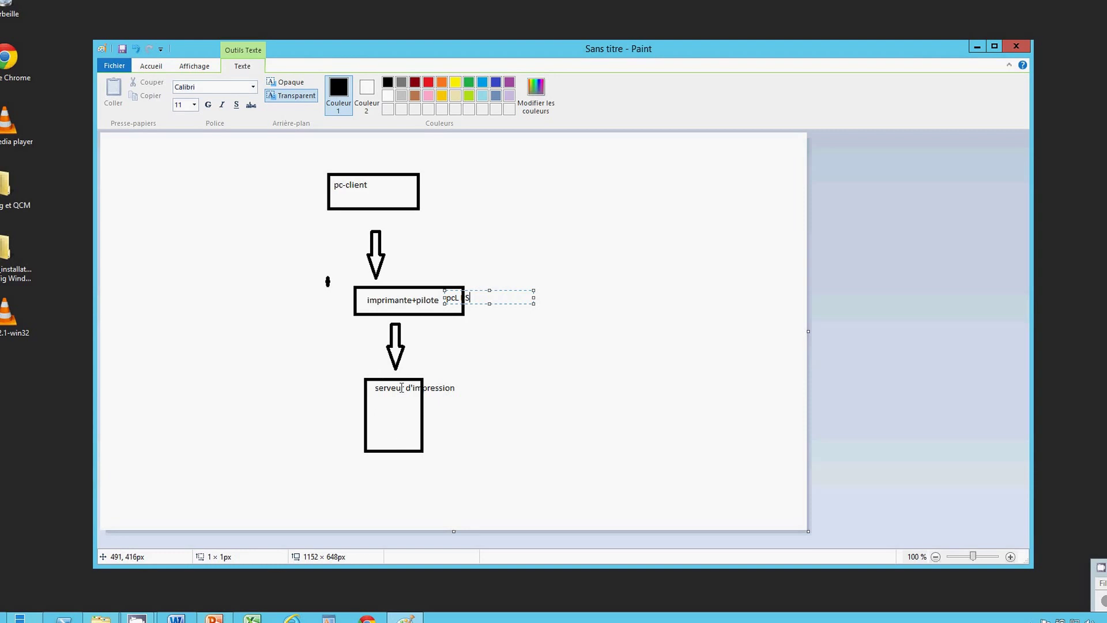
{"action": "left_click", "coordinate": [389, 406]}
{"action": "type", "text": "gestiona"}
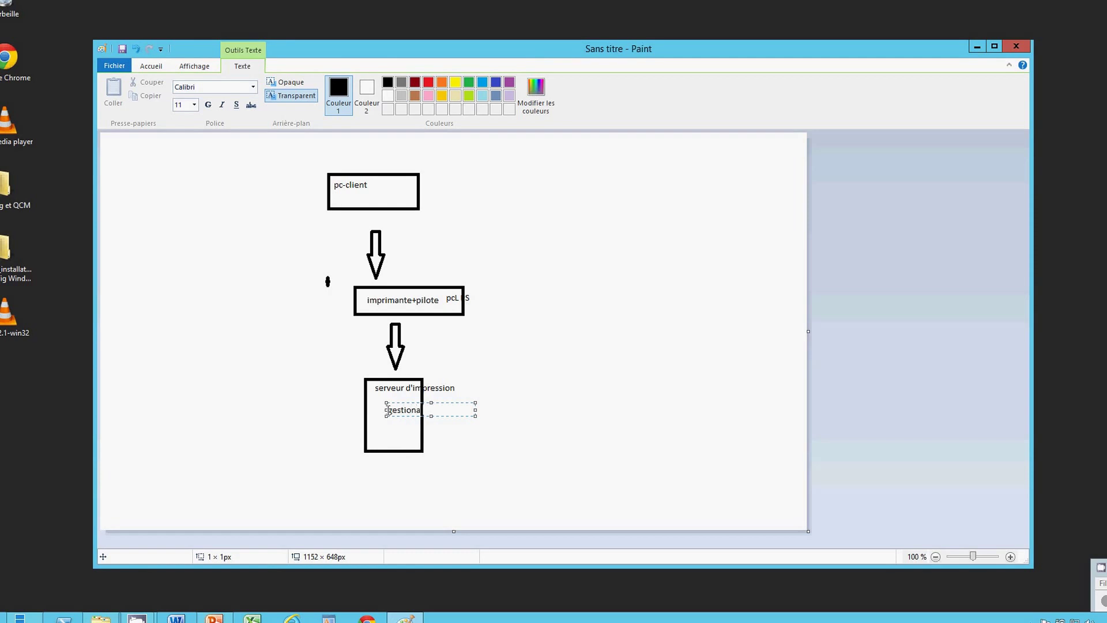
{"action": "type", "text": "ire des taches"}
{"action": "left_click", "coordinate": [462, 457]}
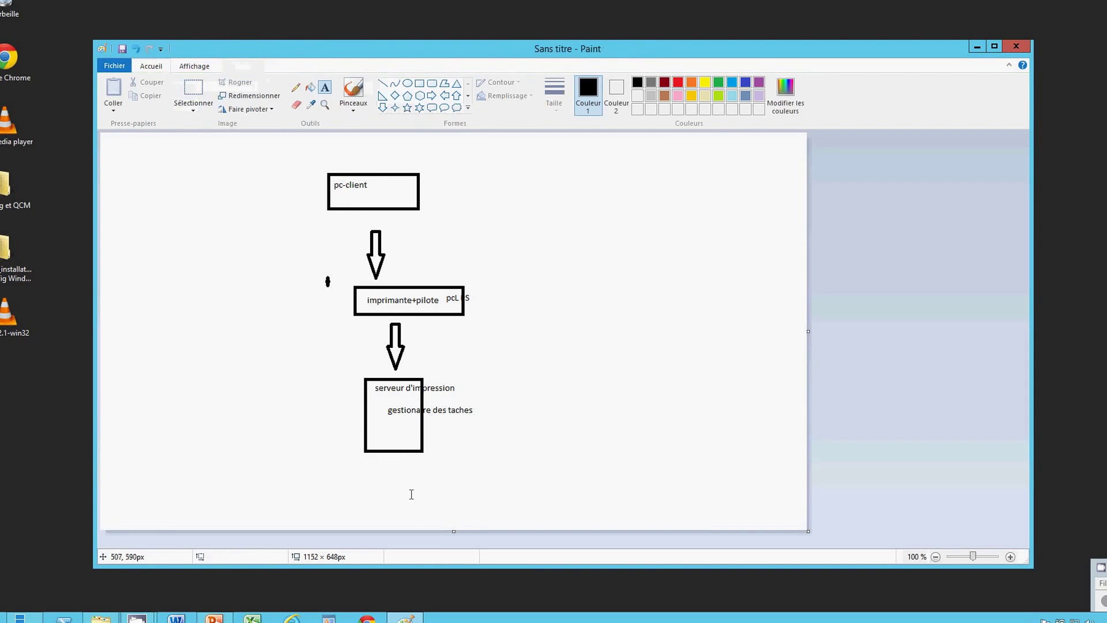
Draw a downward block arrow about 49 × 44 px below the print server box.
{"action": "left_click", "coordinate": [403, 476]}
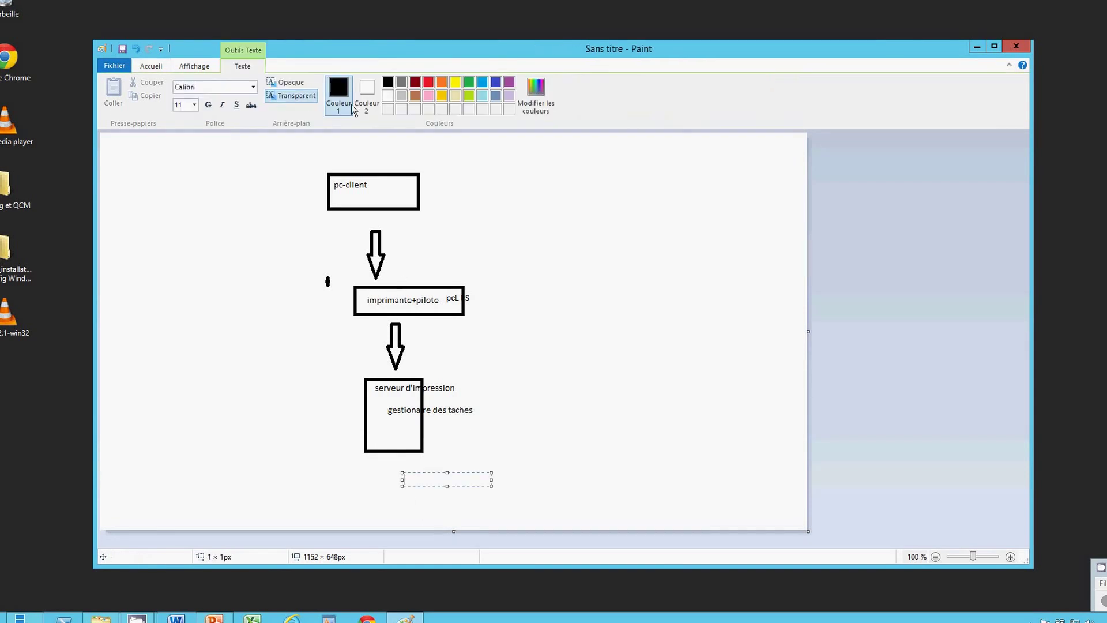
{"action": "left_click", "coordinate": [159, 66]}
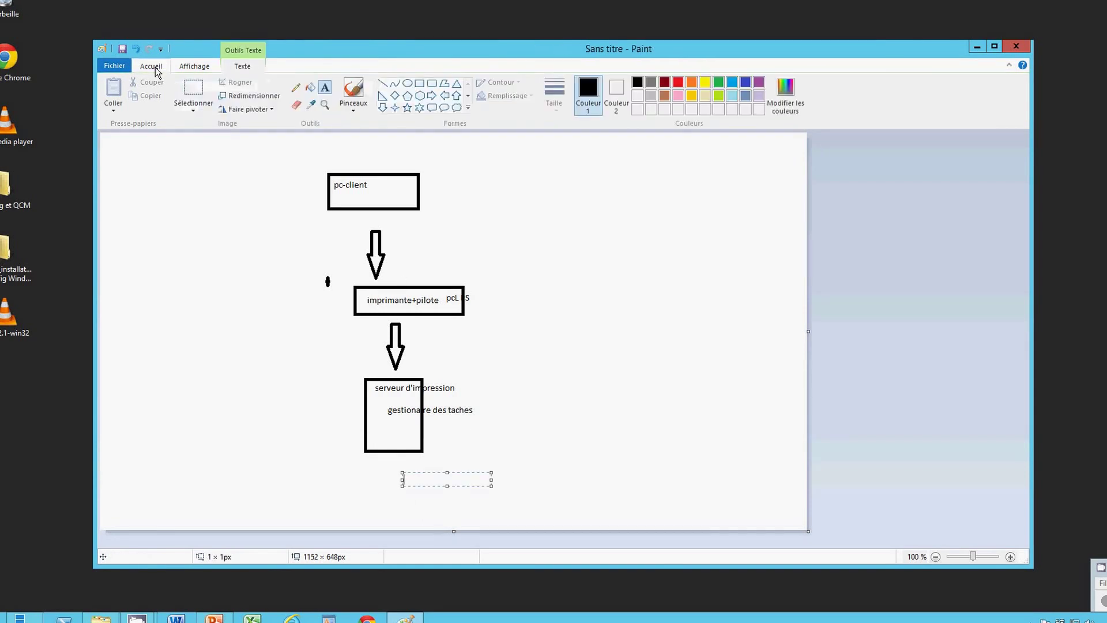
{"action": "left_click", "coordinate": [468, 95]}
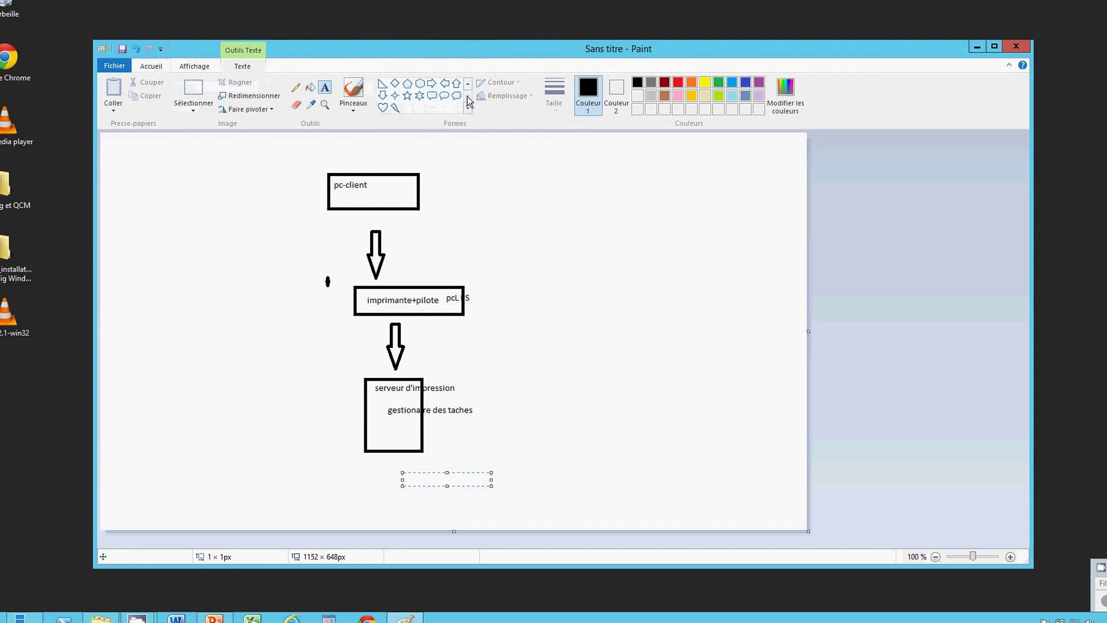
{"action": "left_click", "coordinate": [382, 95]}
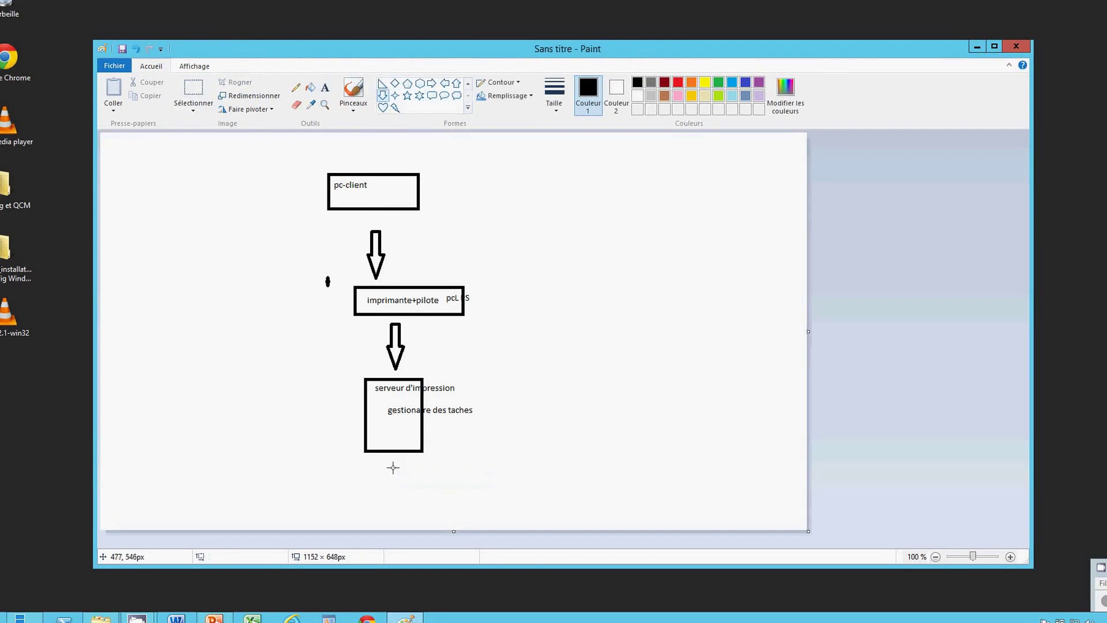
{"action": "left_click_drag", "start_coordinate": [393, 467], "coordinate": [424, 495]}
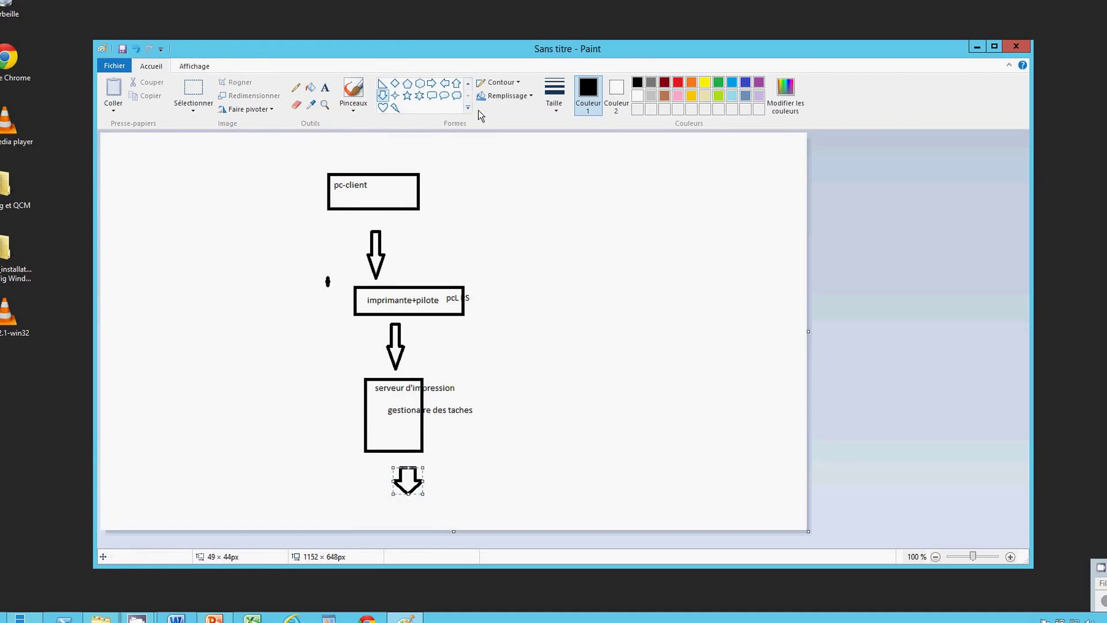
Draw a flat rectangle about 225 × 30 px below the third arrow, near the canvas's lower edge.
{"action": "left_click", "coordinate": [468, 83]}
{"action": "left_click", "coordinate": [420, 83]}
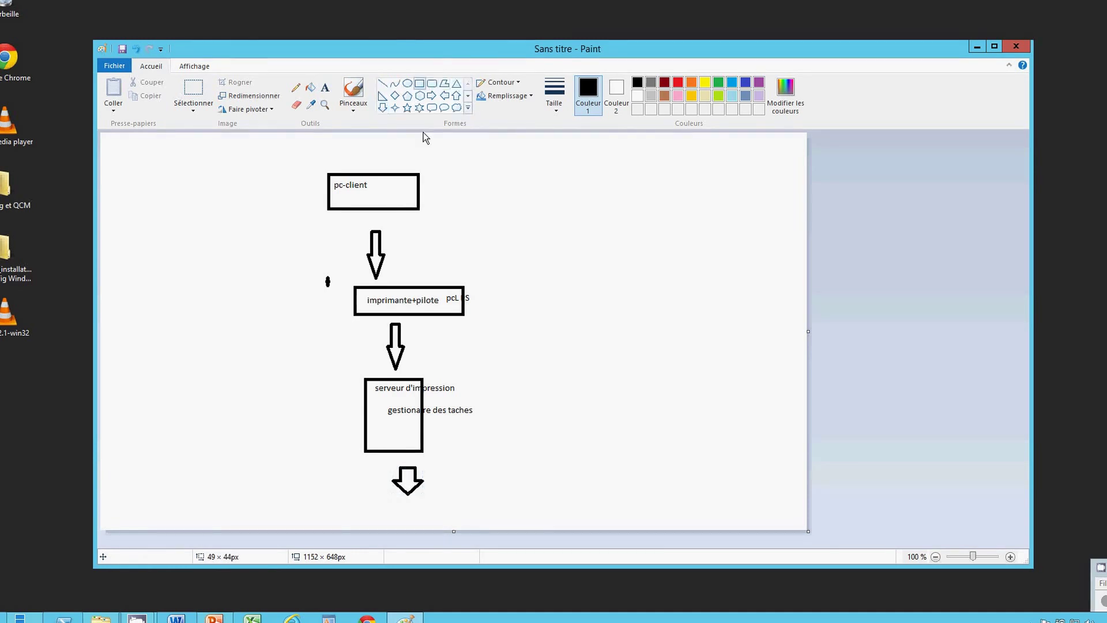
{"action": "left_click_drag", "start_coordinate": [369, 505], "coordinate": [508, 524]}
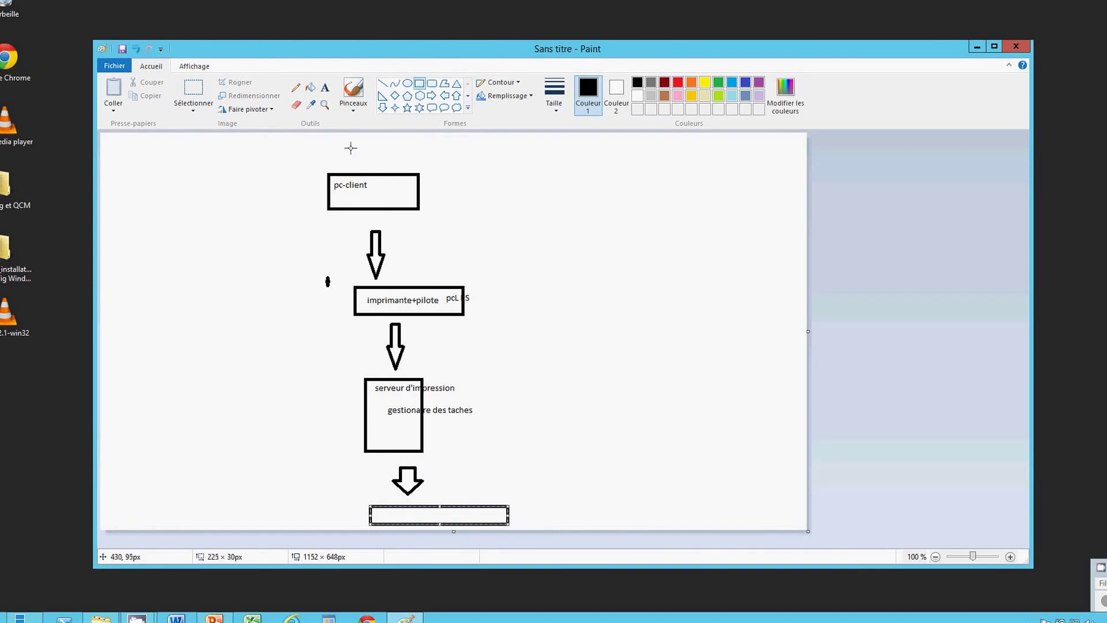
Label the flat rectangle at the end of the flow diagram "peripherique d'impression".
{"action": "left_click", "coordinate": [325, 87]}
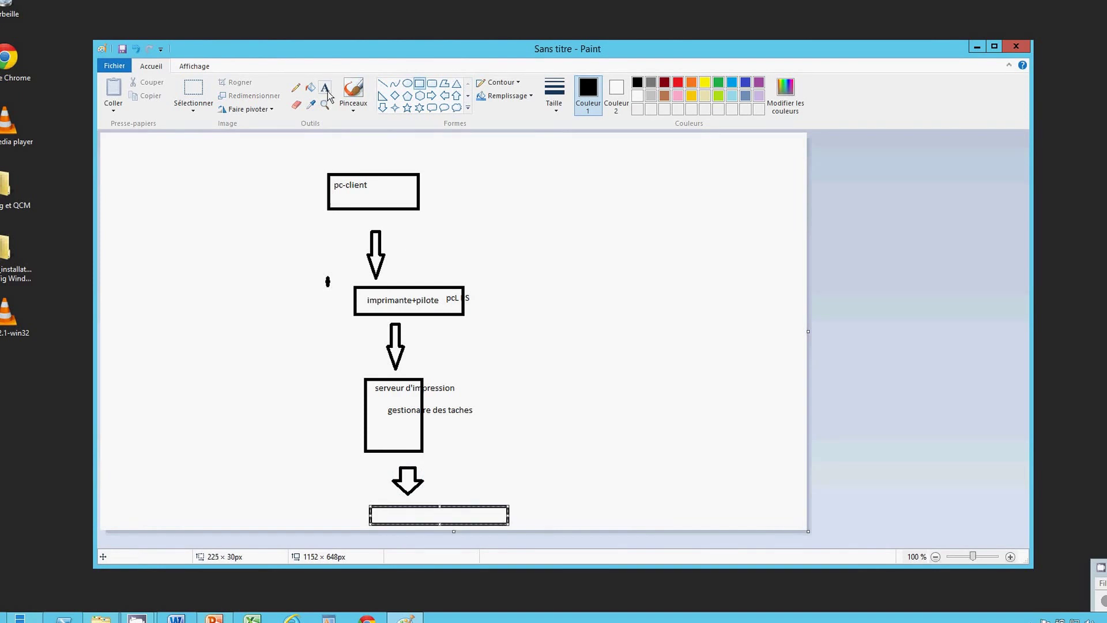
{"action": "left_click", "coordinate": [387, 516]}
{"action": "type", "text": "per"}
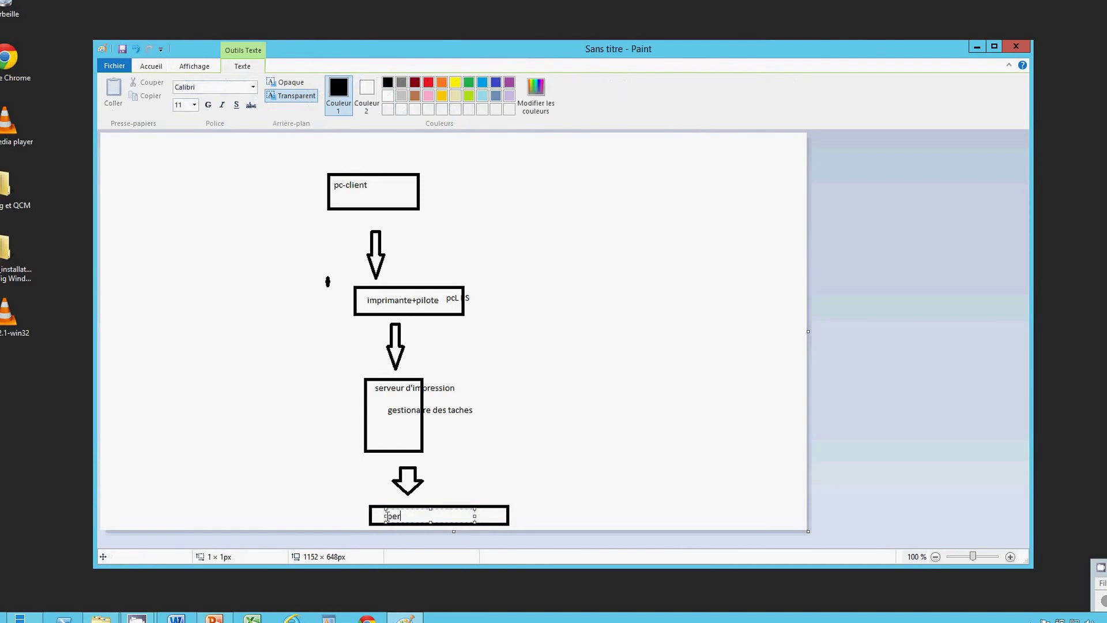
{"action": "type", "text": "ipherique d"}
{"action": "type", "text": "'impression"}
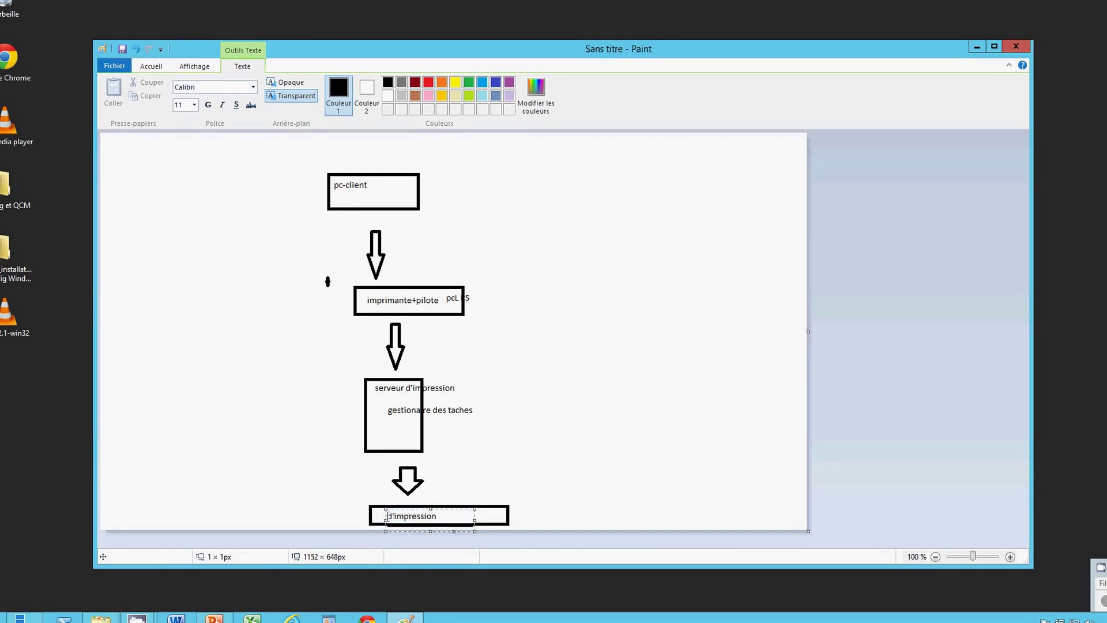
{"action": "left_click", "coordinate": [576, 438]}
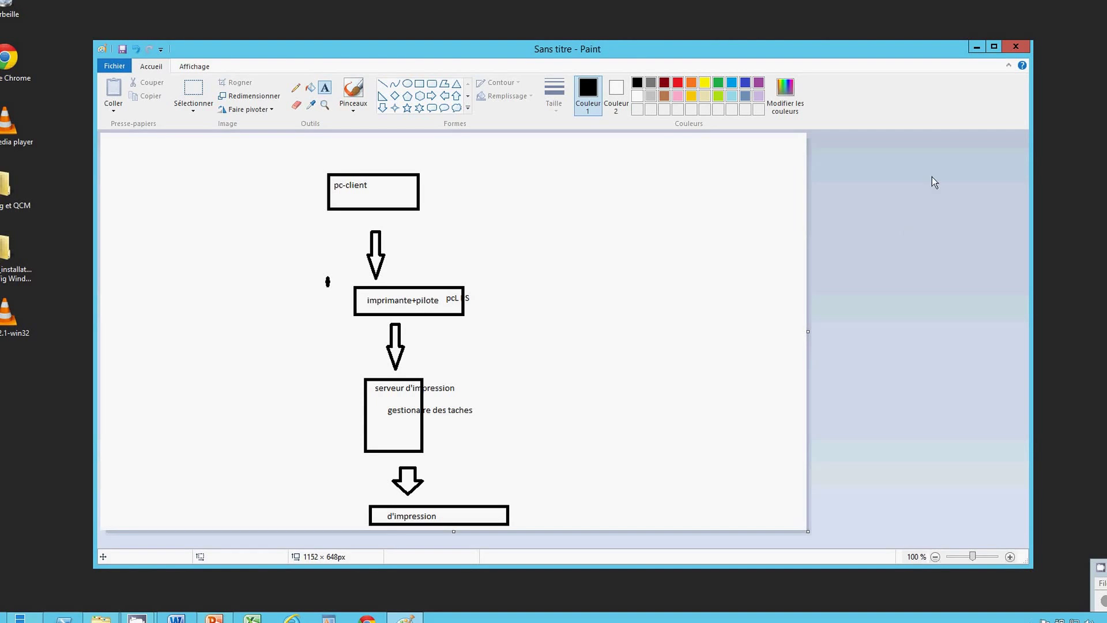
Minimize the drawing and present the PowerPoint slide "Les architectures d'impression sous Windows" full screen.
{"action": "left_click", "coordinate": [978, 48]}
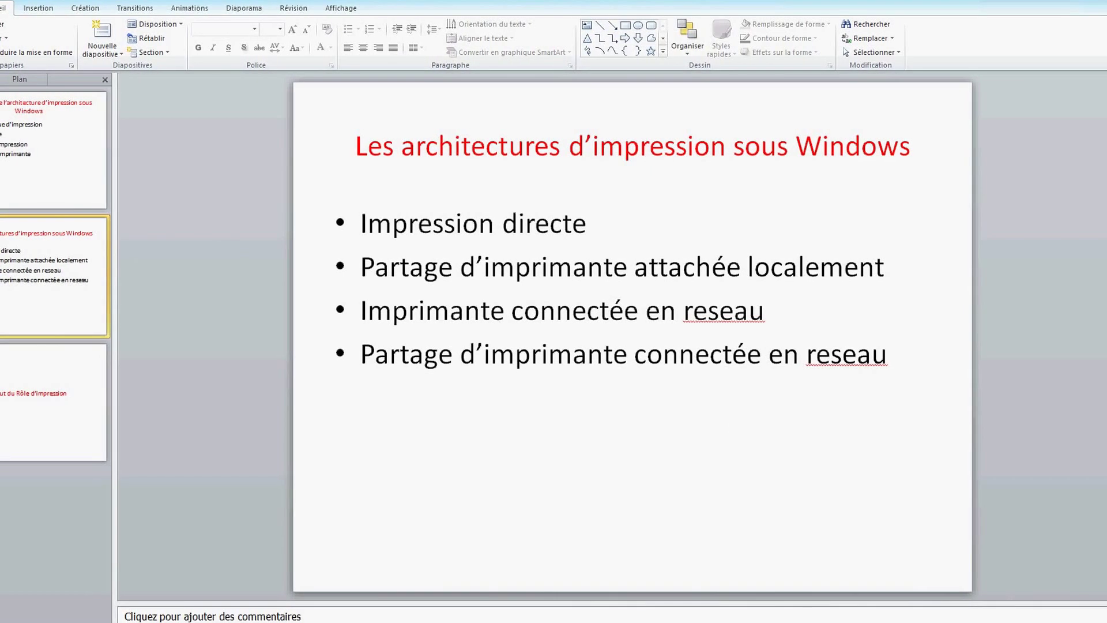
{"action": "left_click", "coordinate": [1010, 622]}
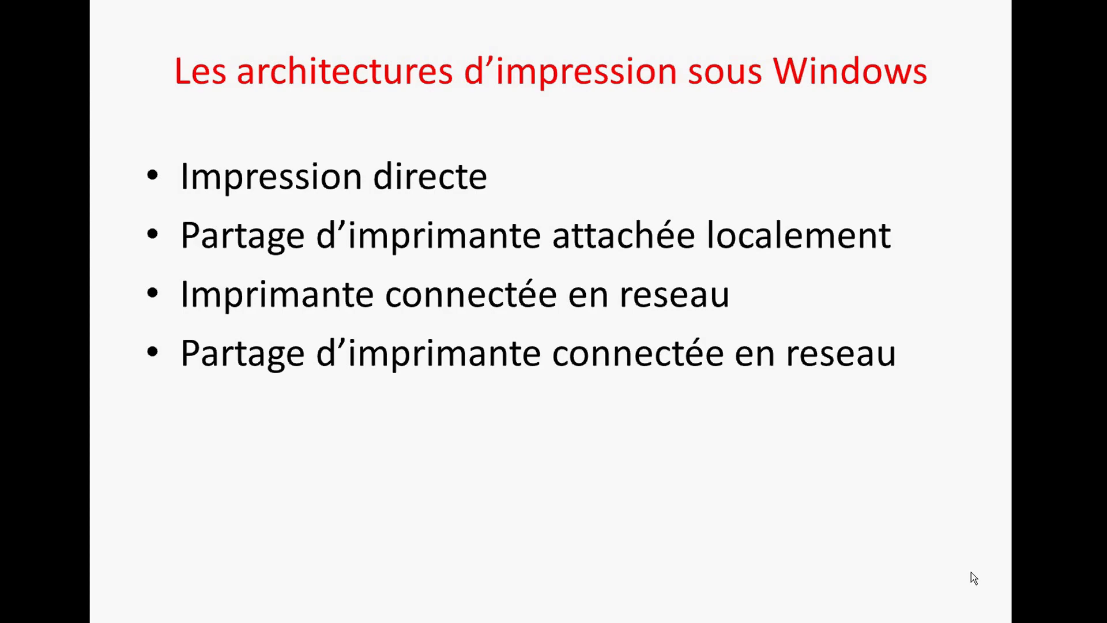
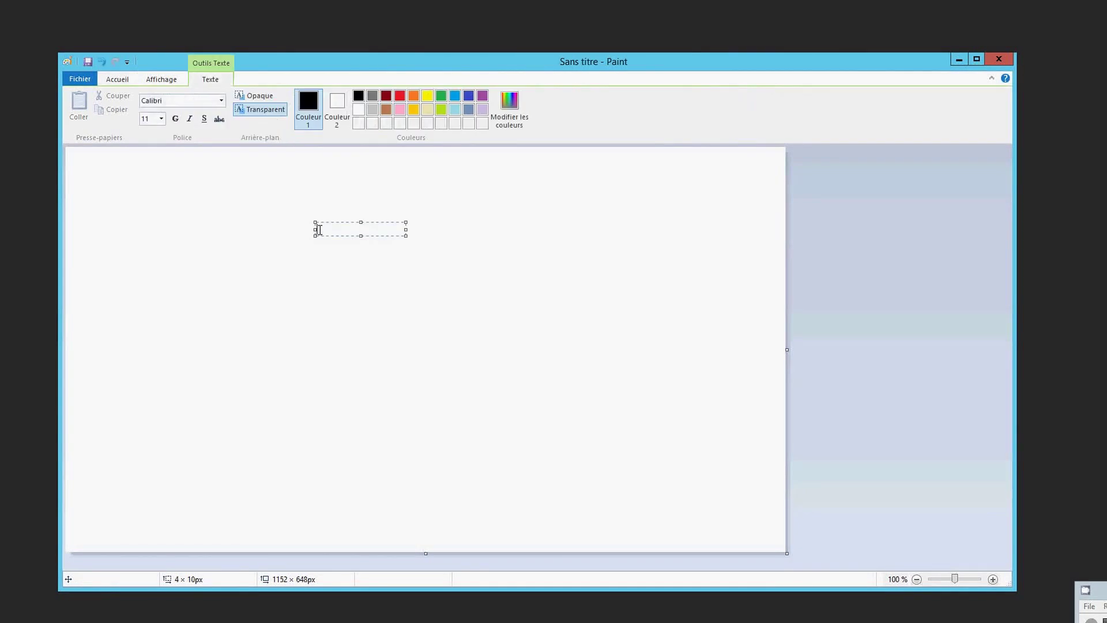
Draw an upright rectangle about 77 × 226 px in the upper-left part of the blank Paint canvas.
{"action": "left_click", "coordinate": [312, 223]}
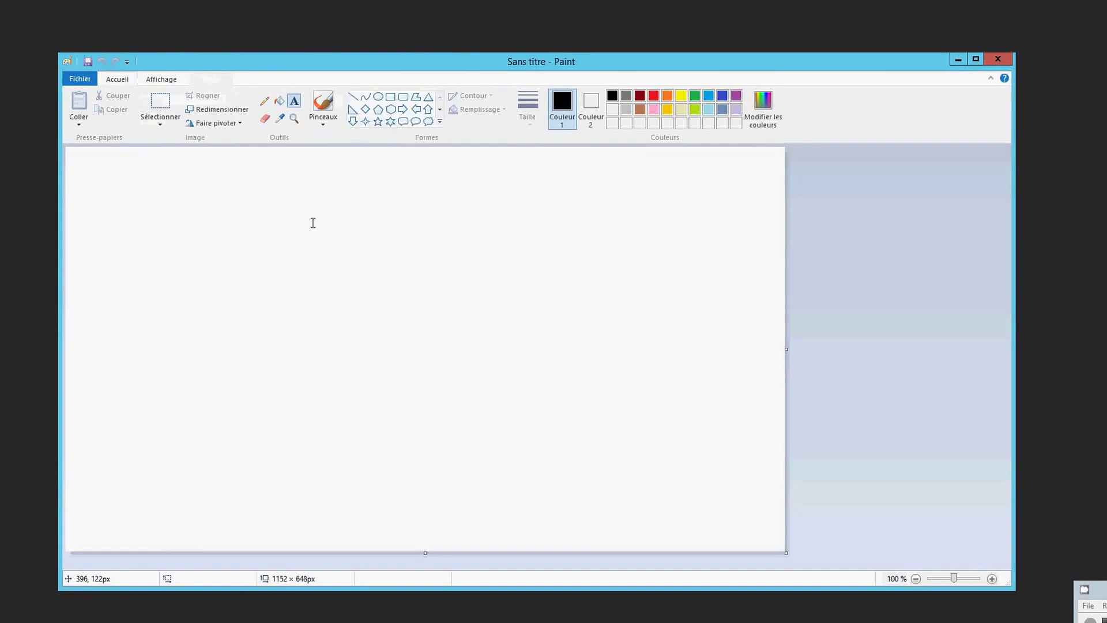
{"action": "left_click", "coordinate": [390, 96]}
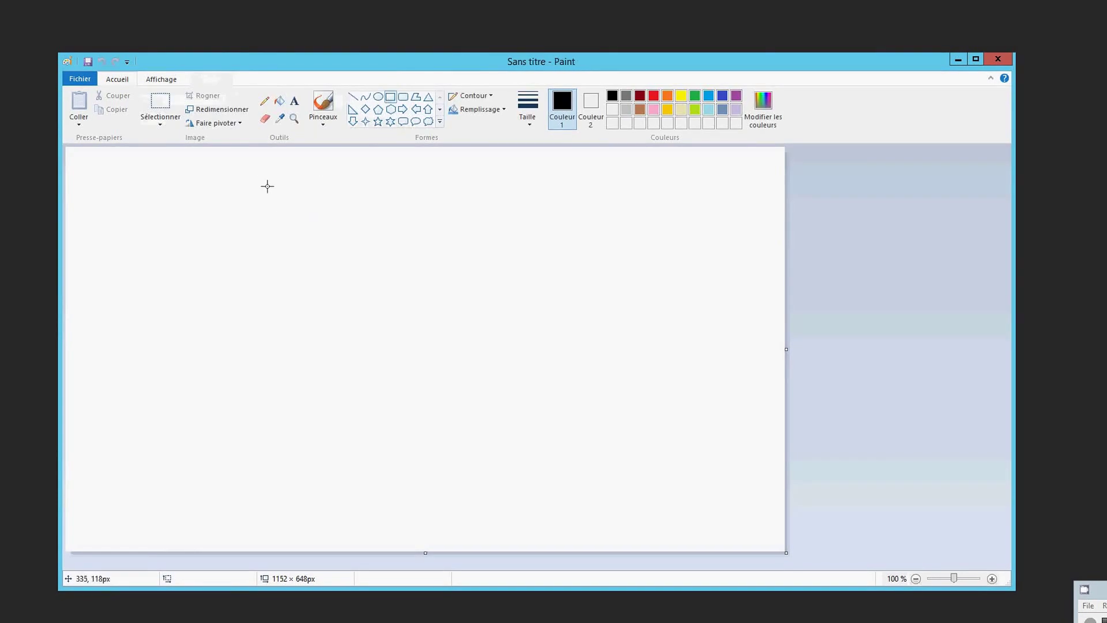
{"action": "mouse_move", "coordinate": [264, 177]}
{"action": "left_mouse_down"}
{"action": "mouse_move", "coordinate": [284, 304]}
{"action": "mouse_move", "coordinate": [313, 317]}
{"action": "left_mouse_up"}
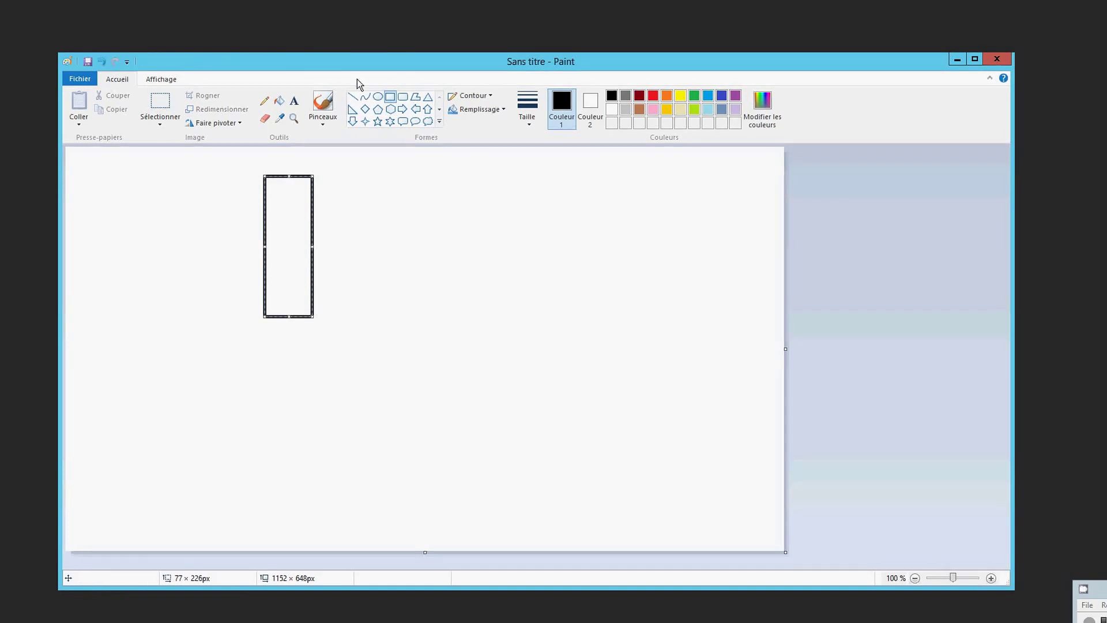
Draw a roughly horizontal line from the upright rectangle's right side to a new rectangle about 139 × 73 px.
{"action": "left_click", "coordinate": [353, 97]}
{"action": "mouse_move", "coordinate": [312, 245]}
{"action": "left_mouse_down"}
{"action": "mouse_move", "coordinate": [408, 243]}
{"action": "mouse_move", "coordinate": [411, 265]}
{"action": "mouse_move", "coordinate": [499, 267]}
{"action": "left_mouse_up"}
{"action": "left_click", "coordinate": [391, 97]}
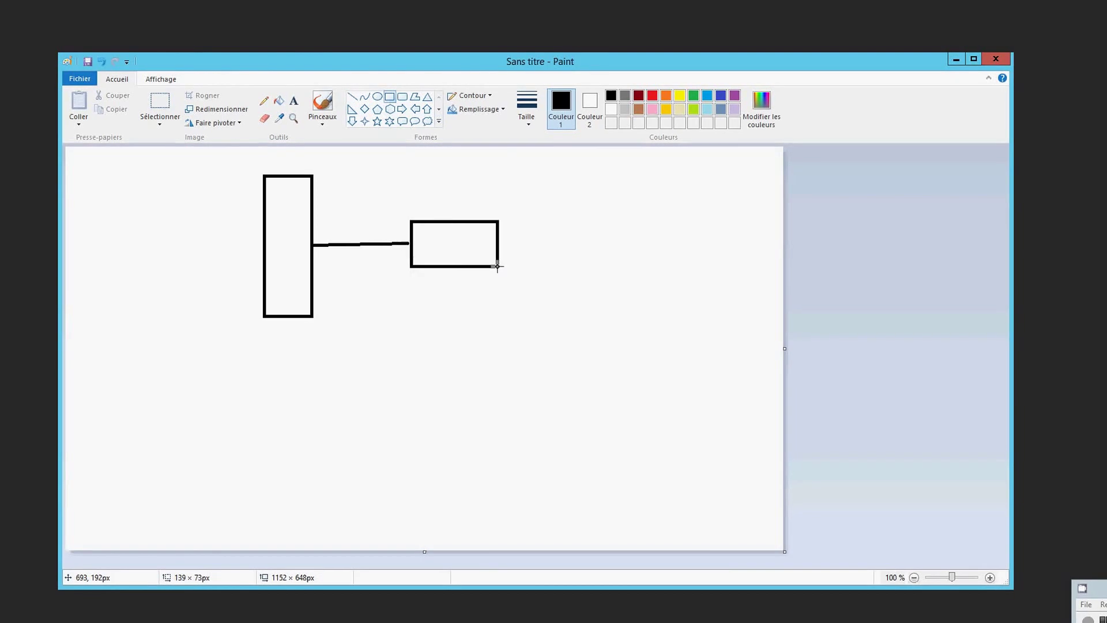
{"action": "left_click", "coordinate": [287, 206]}
Label the upright rectangle "serveur d'impression" near its upper edge.
{"action": "left_click", "coordinate": [294, 103]}
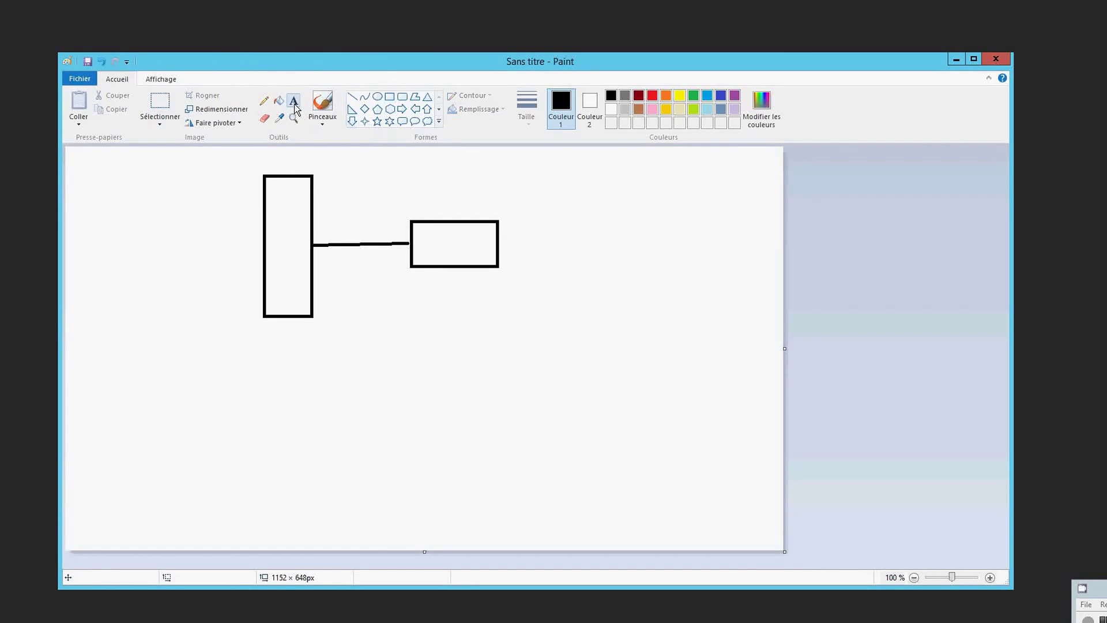
{"action": "left_click", "coordinate": [276, 187]}
{"action": "type", "text": "Ser"}
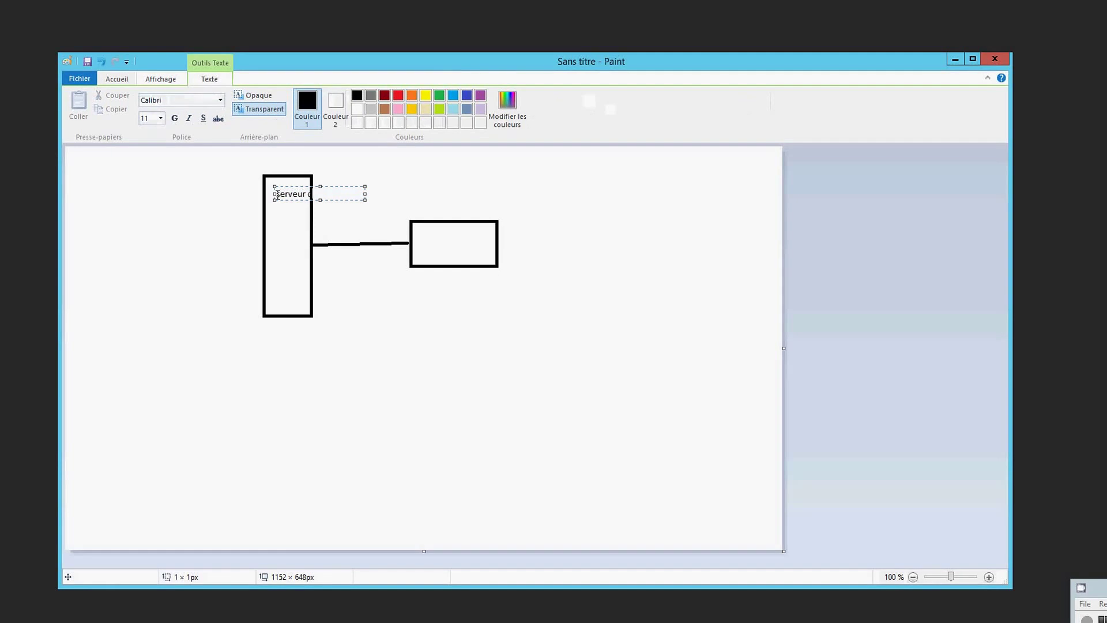
{"action": "type", "text": "veur d'impression"}
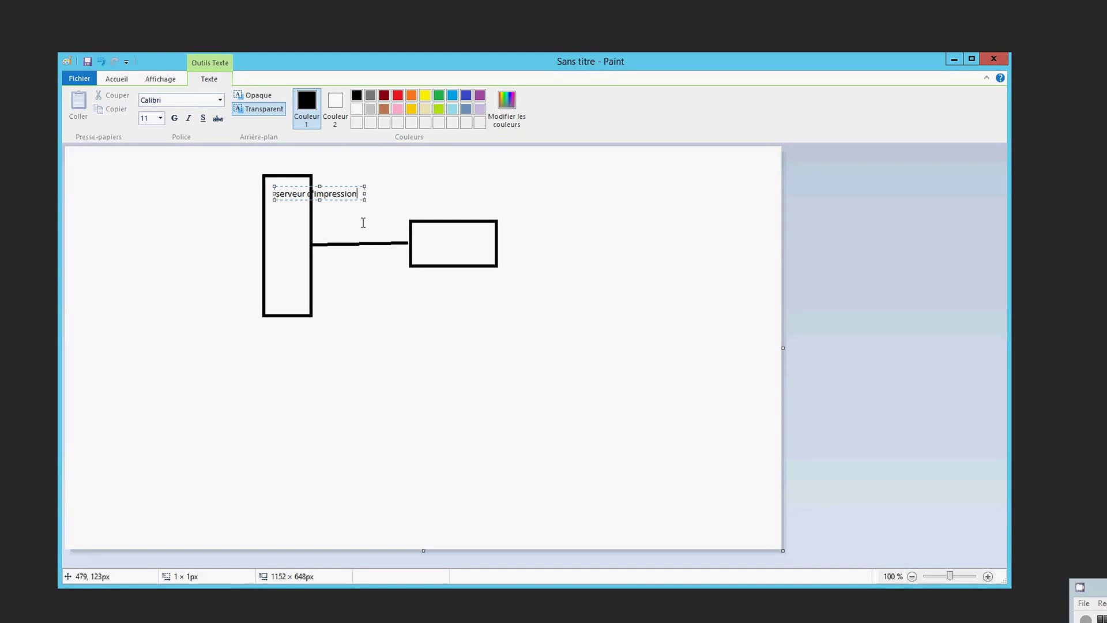
Label the smaller rectangle at the end of the connecting line "i,primante".
{"action": "left_click", "coordinate": [435, 246]}
{"action": "left_click", "coordinate": [436, 246]}
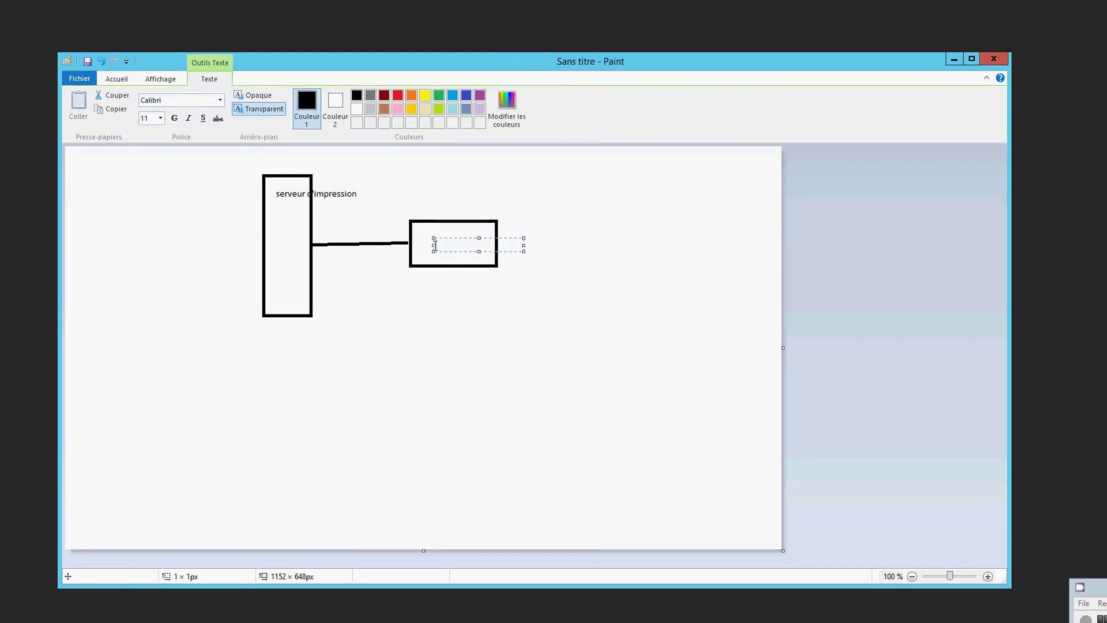
{"action": "type", "text": "primante"}
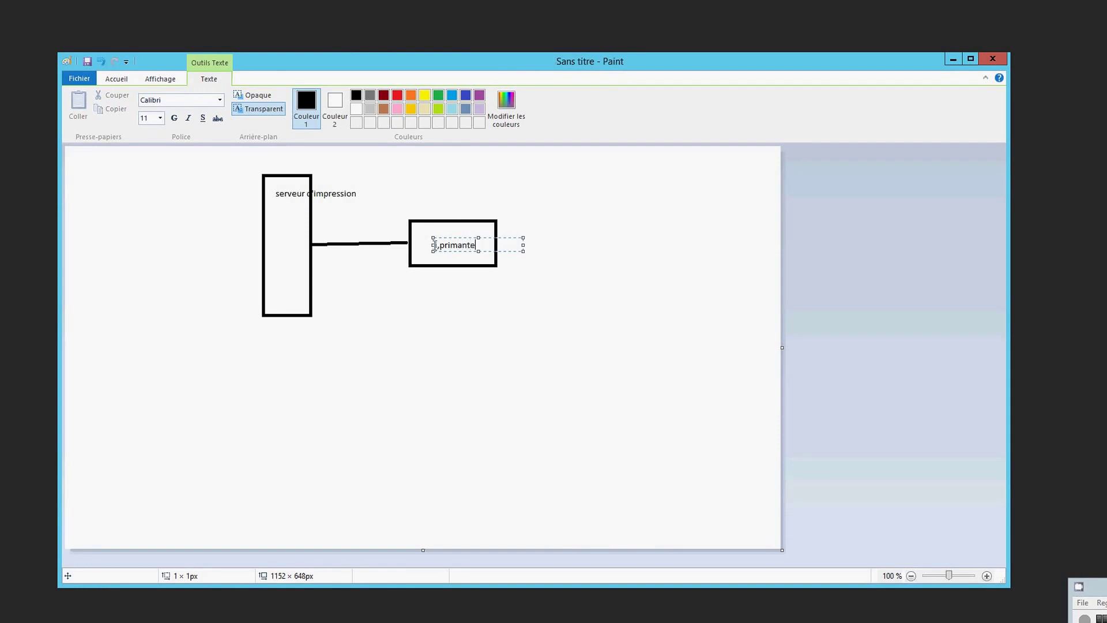
{"action": "left_click", "coordinate": [359, 252]}
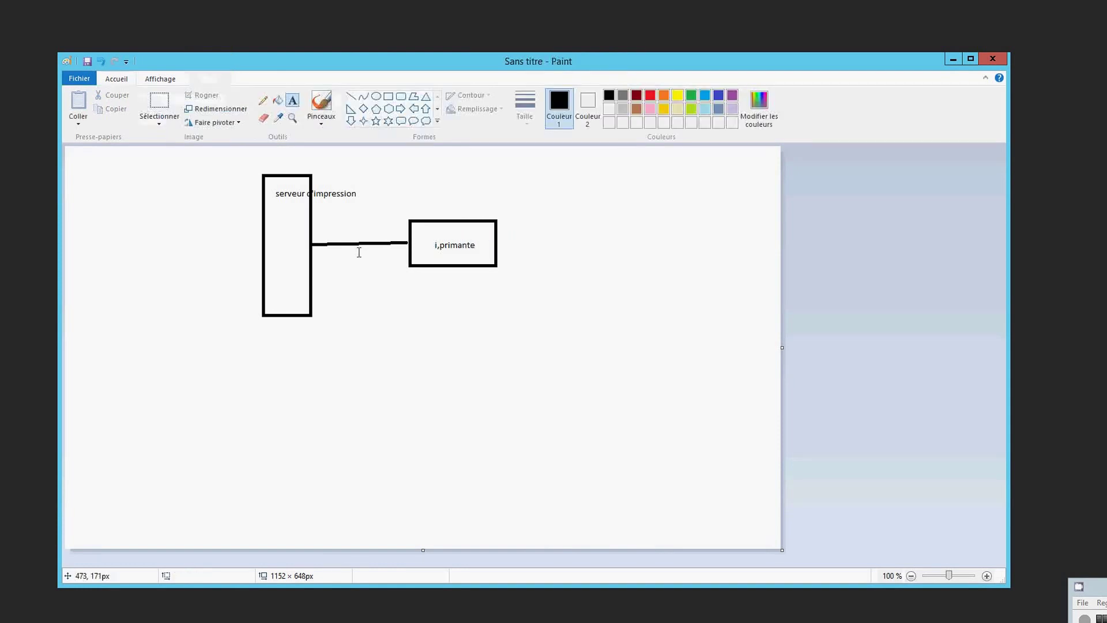
Add the text "connexion usb" just below the line joining the two rectangles.
{"action": "left_click", "coordinate": [359, 252]}
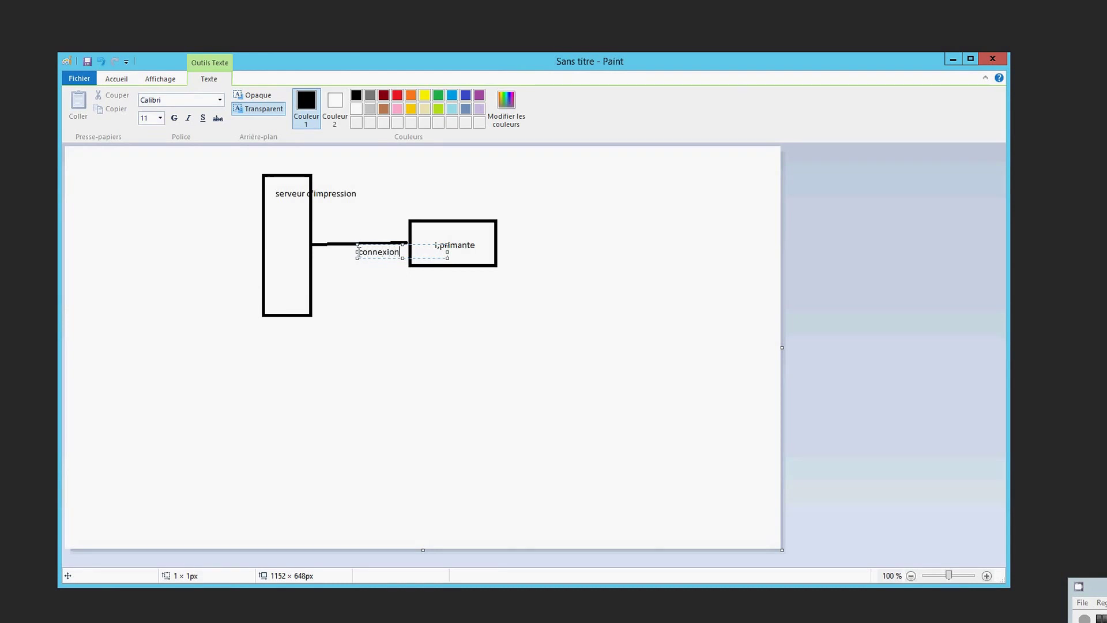
{"action": "left_click", "coordinate": [389, 321]}
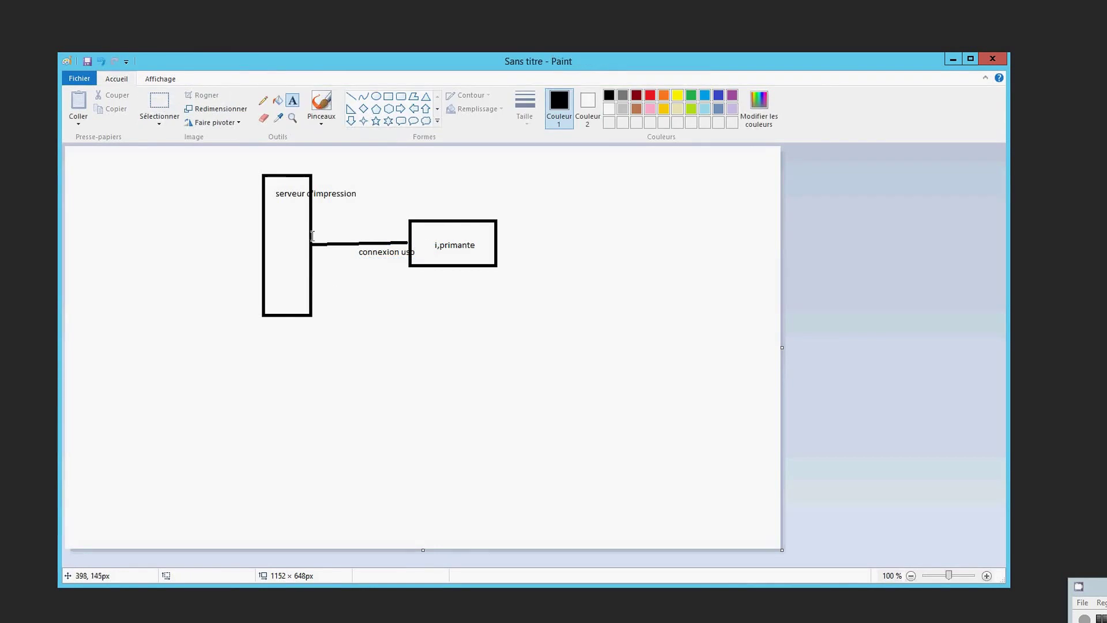
{"action": "left_click", "coordinate": [441, 244]}
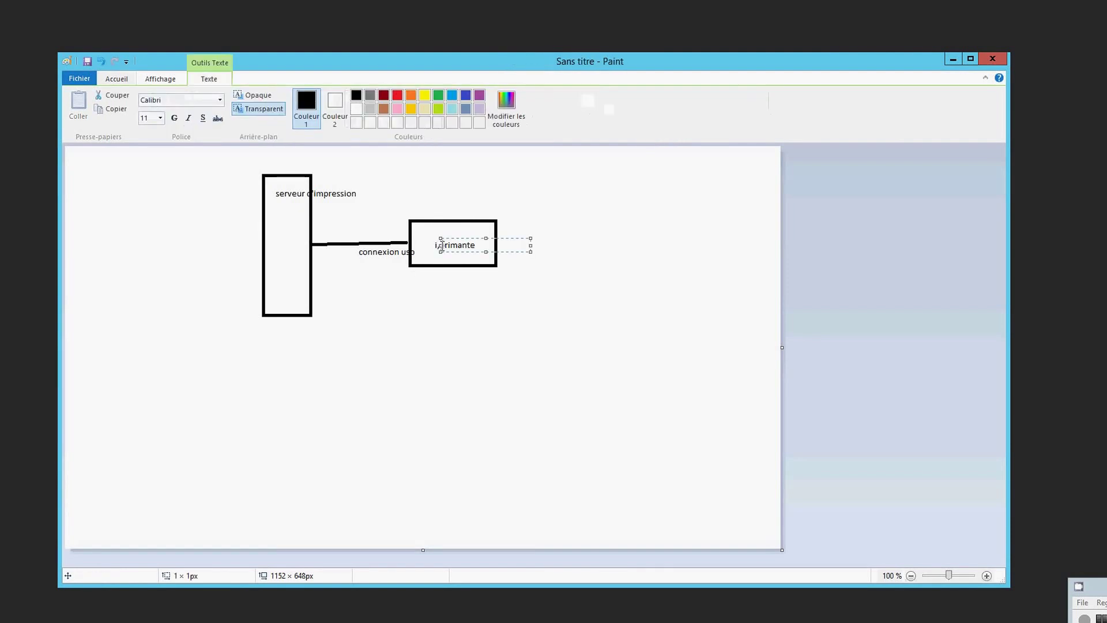
{"action": "left_click", "coordinate": [440, 248]}
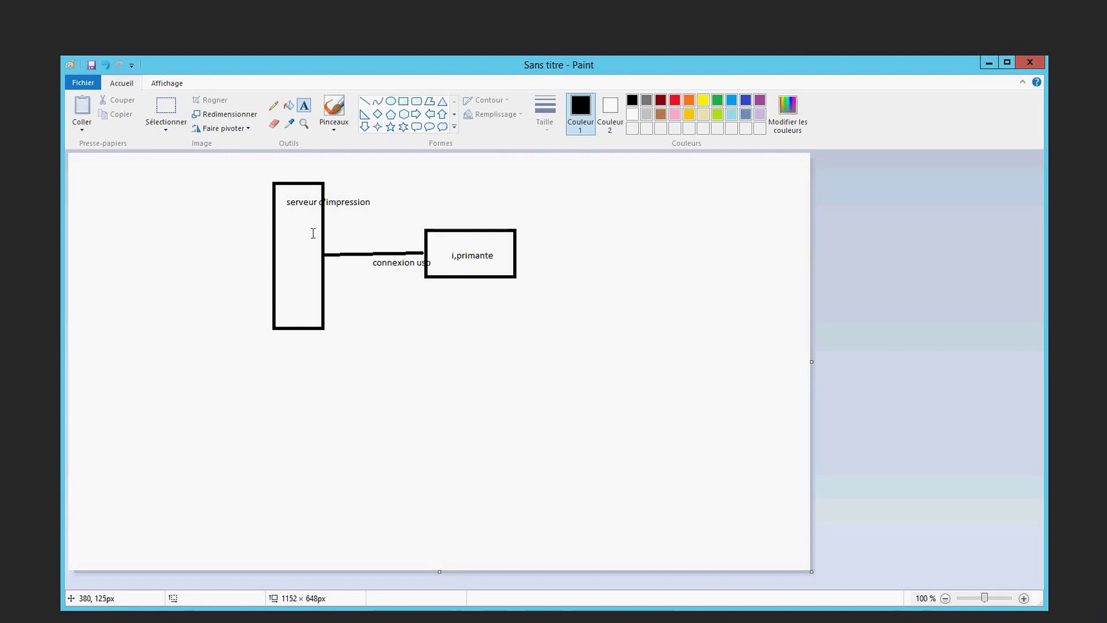
Draw a diagonal line about 294 × 259 px below the two connected rectangles and label its upper end "lan".
{"action": "left_click", "coordinate": [364, 100]}
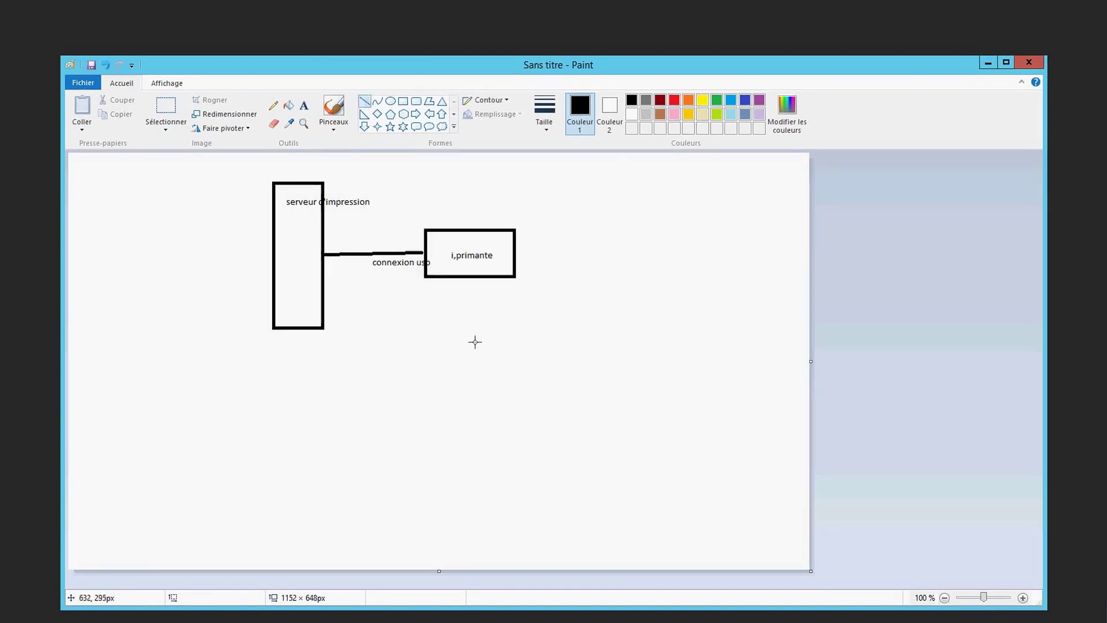
{"action": "left_click_drag", "start_coordinate": [480, 335], "coordinate": [291, 501]}
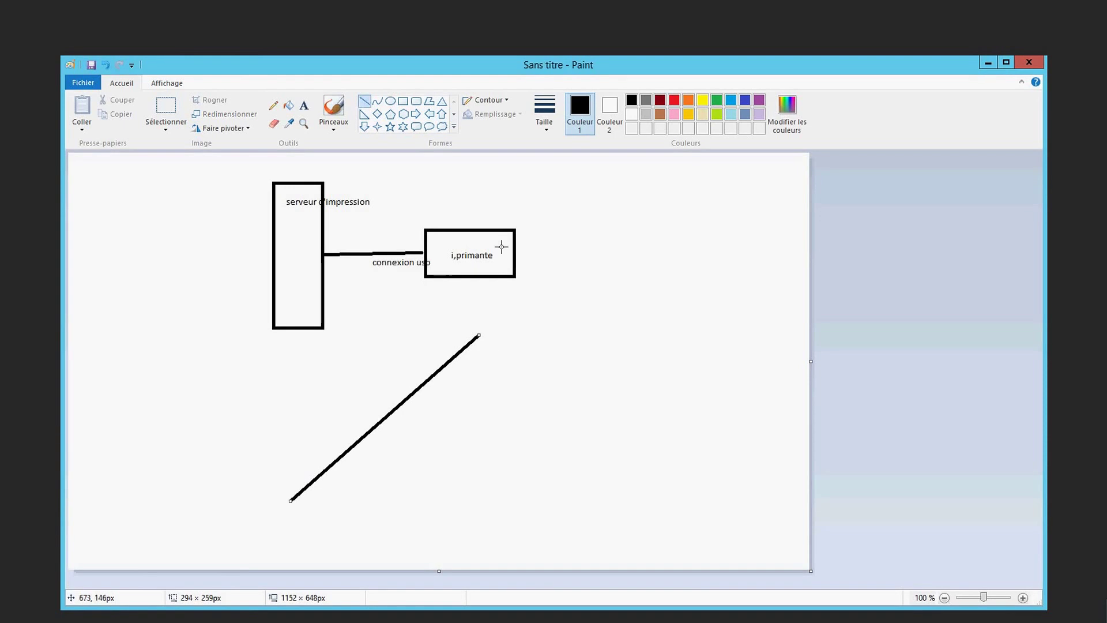
{"action": "left_click", "coordinate": [304, 105]}
{"action": "left_click", "coordinate": [486, 325]}
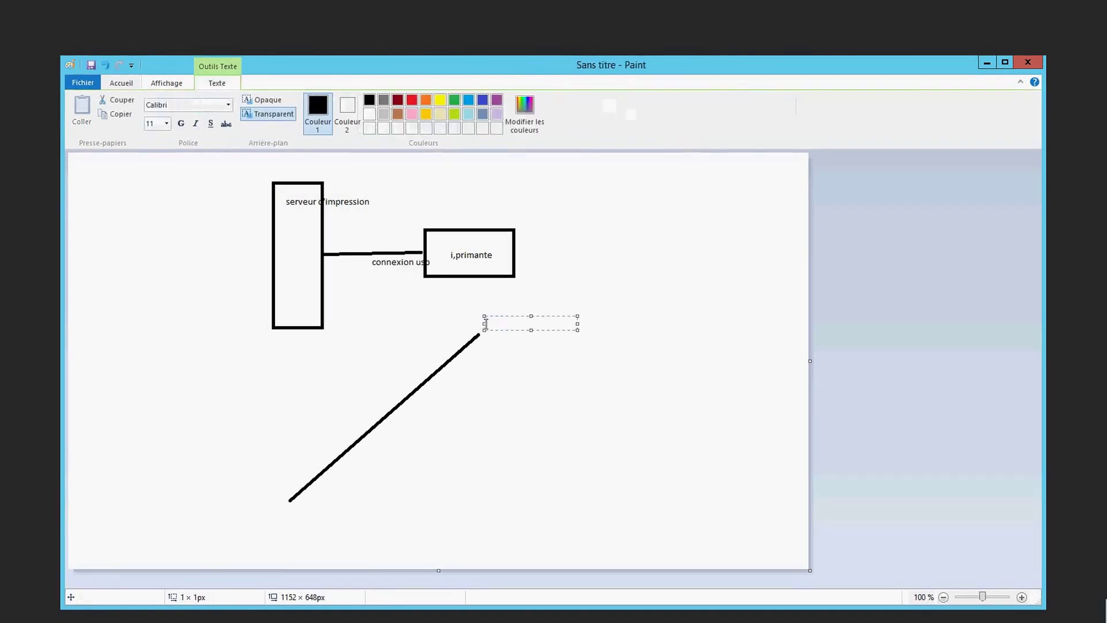
{"action": "type", "text": "lan"}
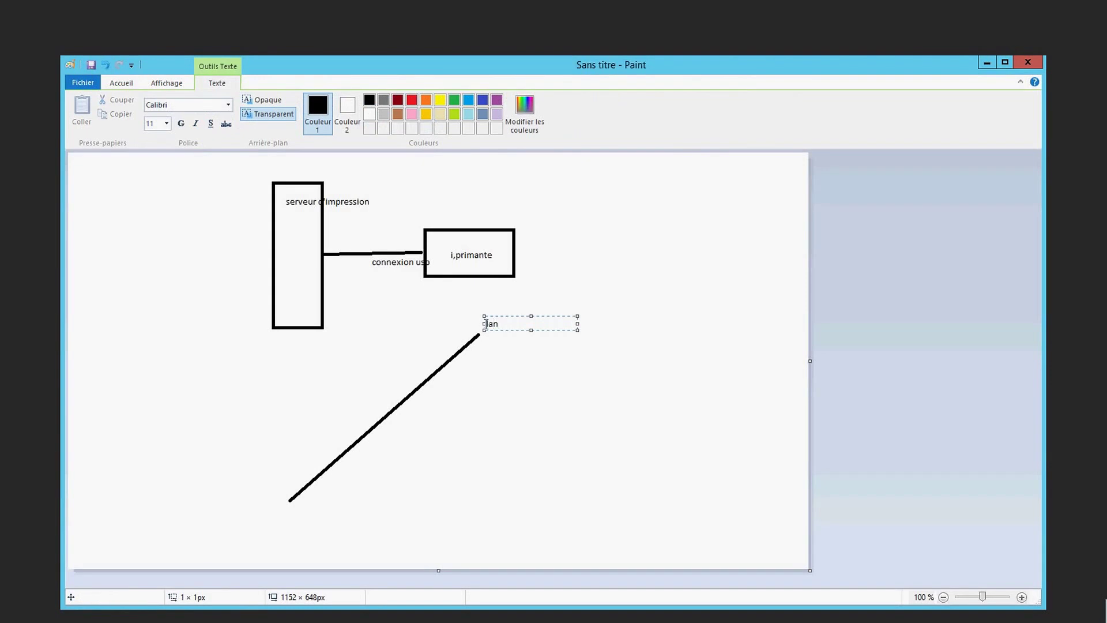
{"action": "left_click", "coordinate": [418, 403]}
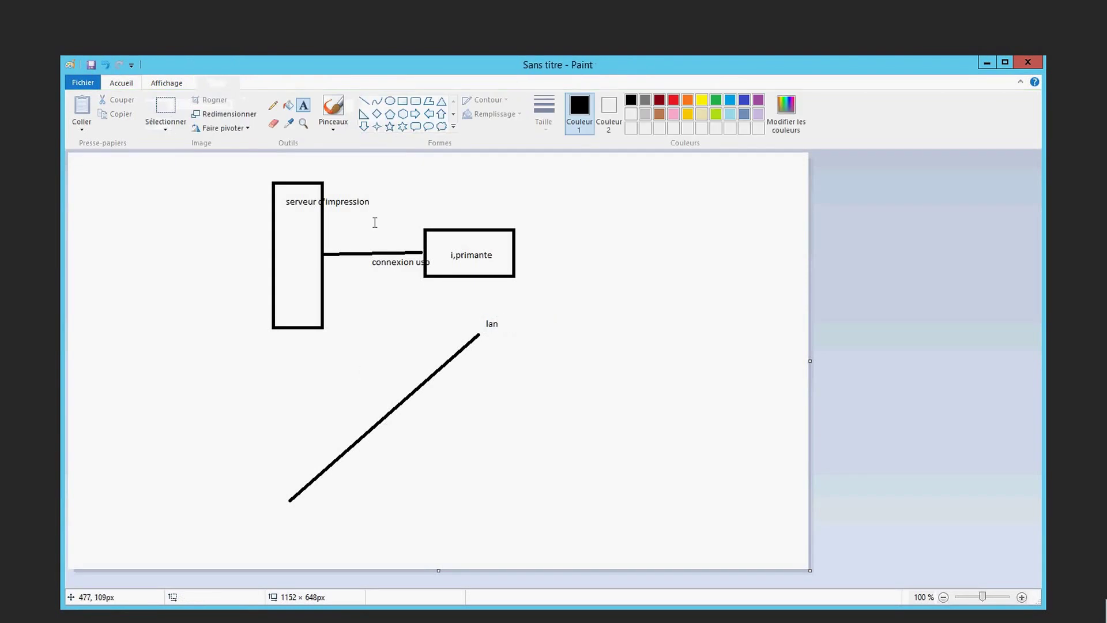
Draw two flat rectangles left of the diagonal line, a lower one about 106 × 27 px and an upper one about 134 × 39 px.
{"action": "left_click", "coordinate": [377, 115]}
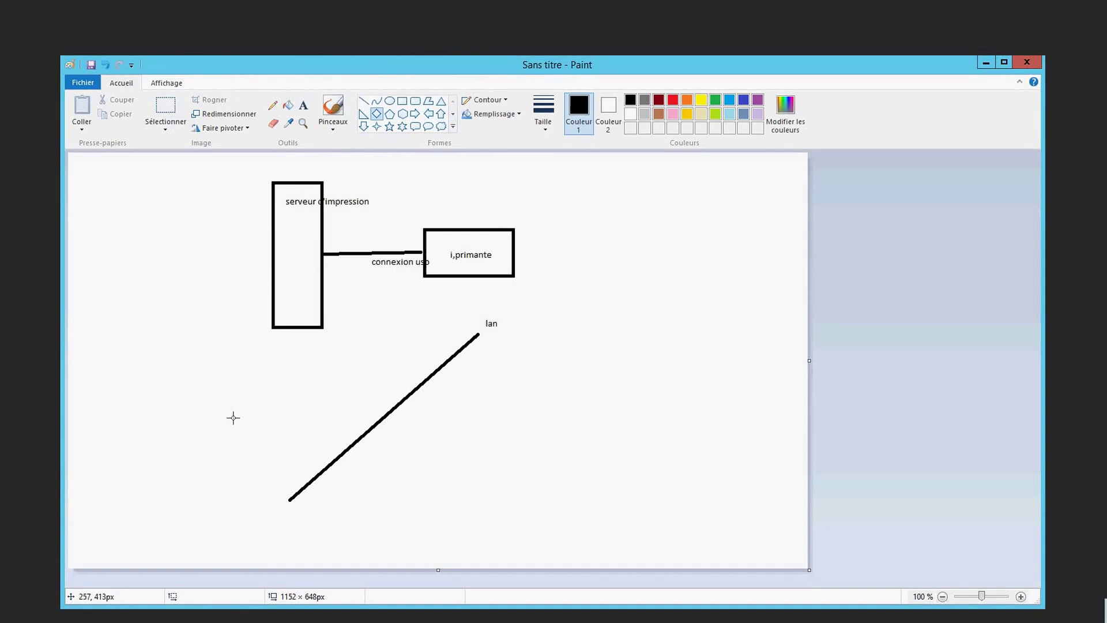
{"action": "mouse_move", "coordinate": [232, 425]}
{"action": "left_mouse_down"}
{"action": "mouse_move", "coordinate": [284, 429]}
{"action": "mouse_move", "coordinate": [234, 418]}
{"action": "left_mouse_up"}
{"action": "left_click", "coordinate": [401, 101]}
{"action": "left_click_drag", "start_coordinate": [131, 419], "coordinate": [200, 437]}
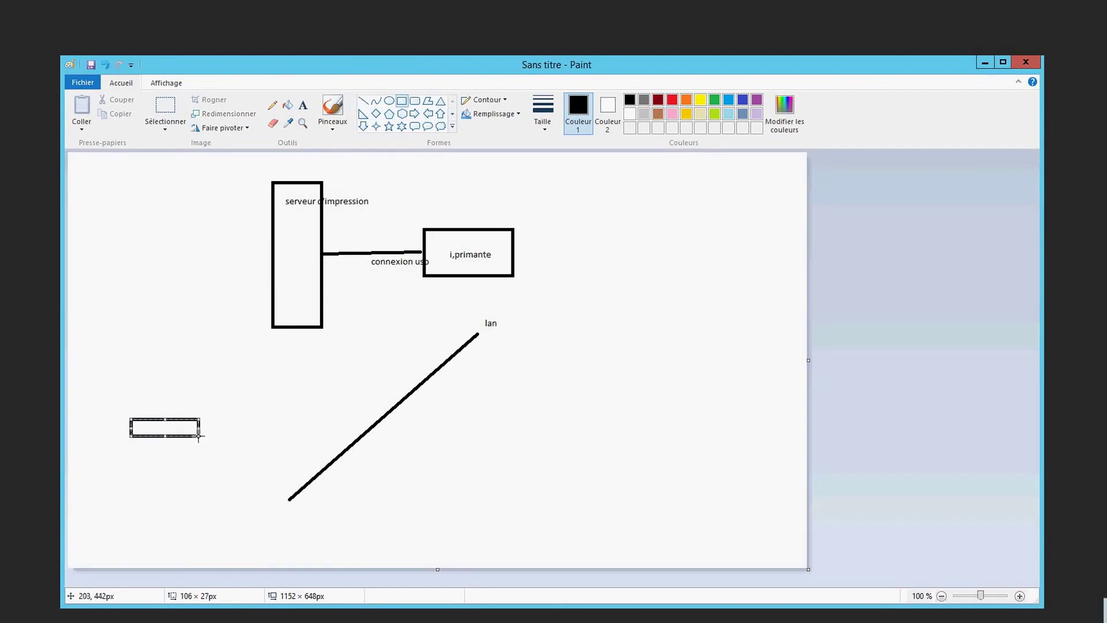
{"action": "left_click", "coordinate": [402, 105]}
{"action": "left_click_drag", "start_coordinate": [181, 363], "coordinate": [269, 391]}
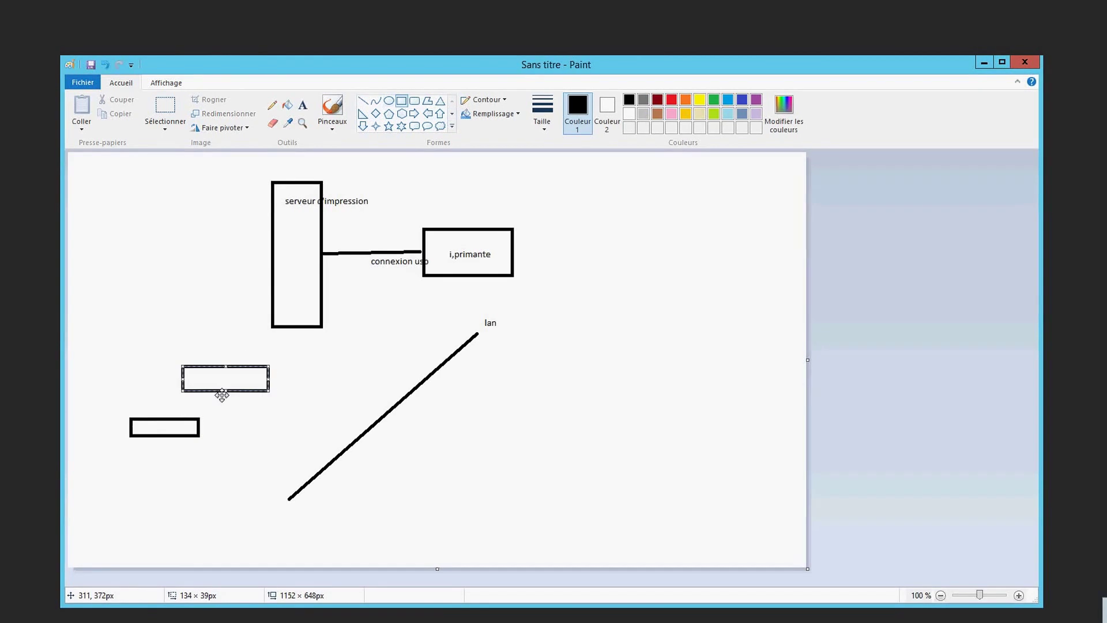
{"action": "left_click", "coordinate": [159, 430]}
Label the lower flat rectangle "pc client1" and the upper one "pc client2".
{"action": "left_click", "coordinate": [303, 104]}
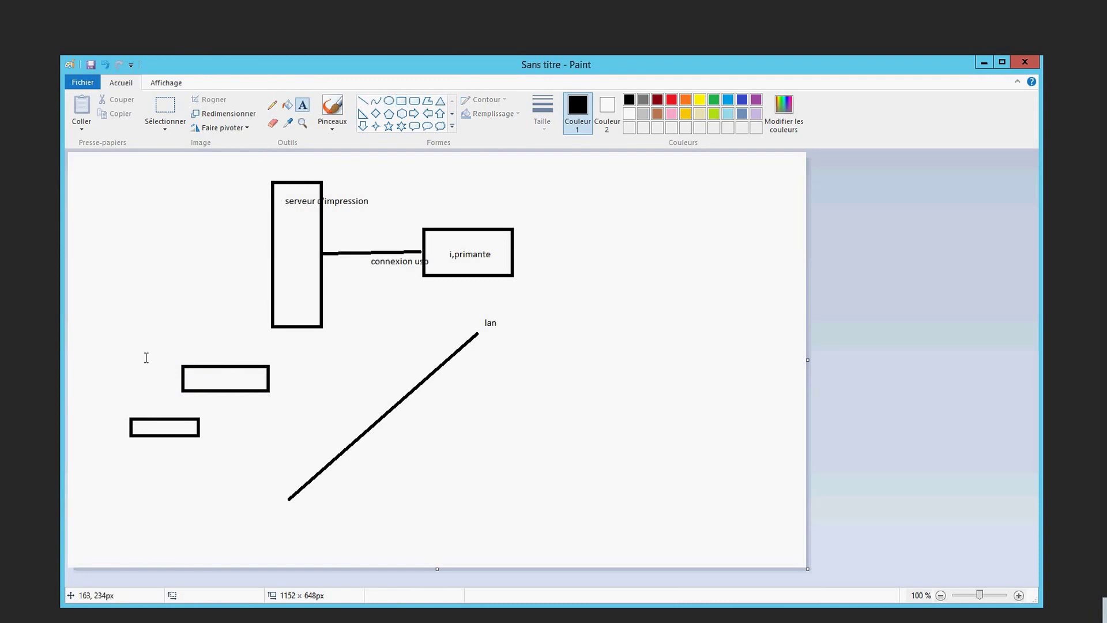
{"action": "left_click", "coordinate": [132, 417]}
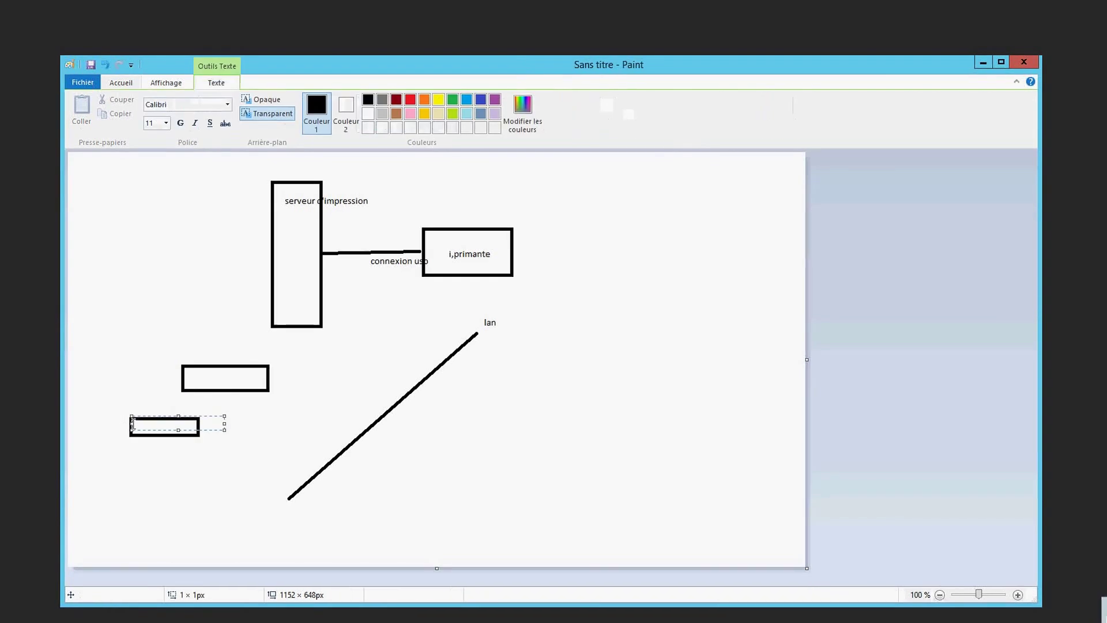
{"action": "type", "text": "pc cliu"}
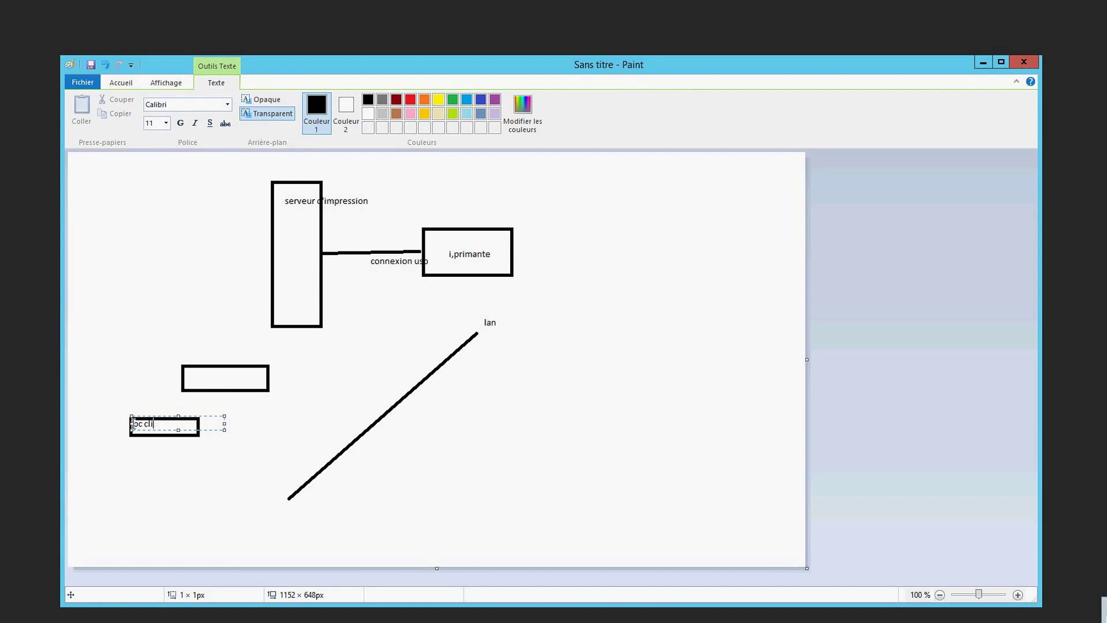
{"action": "type", "text": "nt1"}
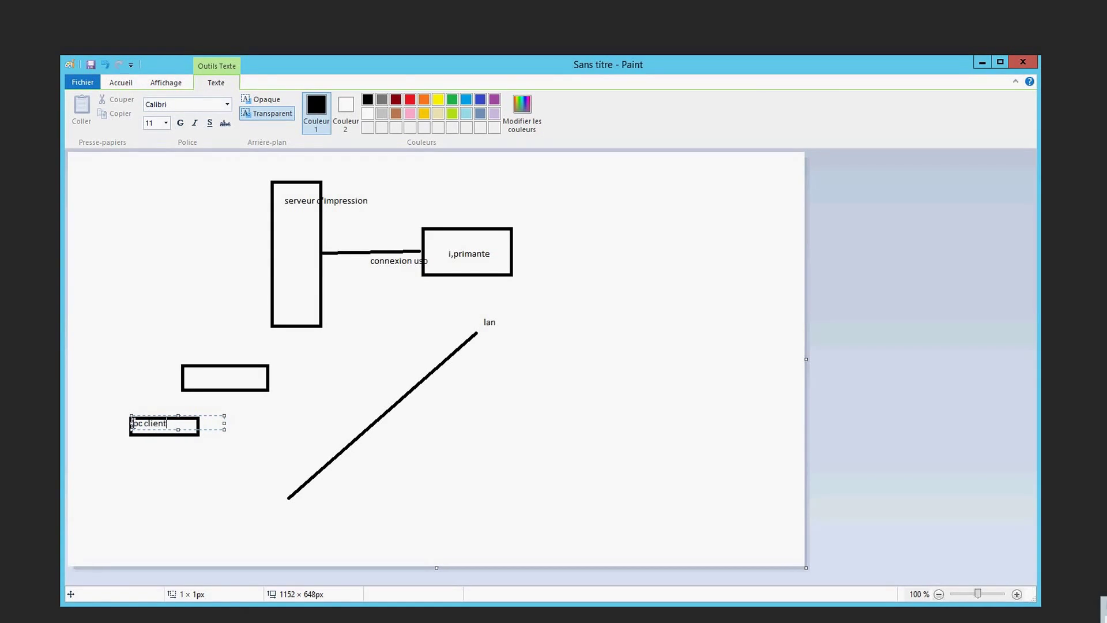
{"action": "left_click", "coordinate": [188, 367]}
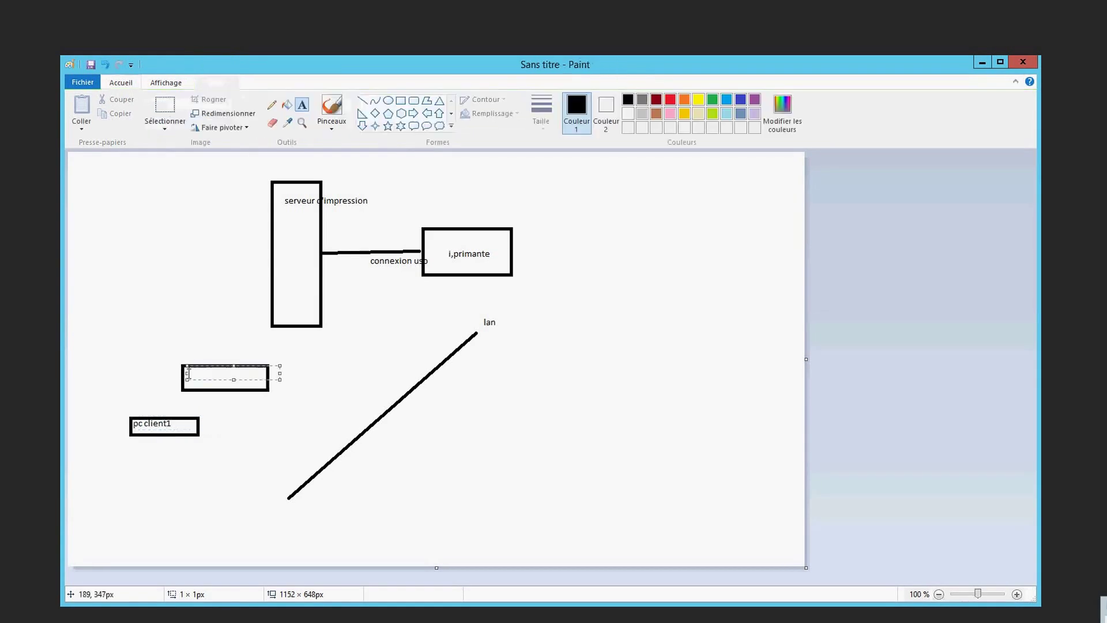
{"action": "left_click", "coordinate": [188, 367]}
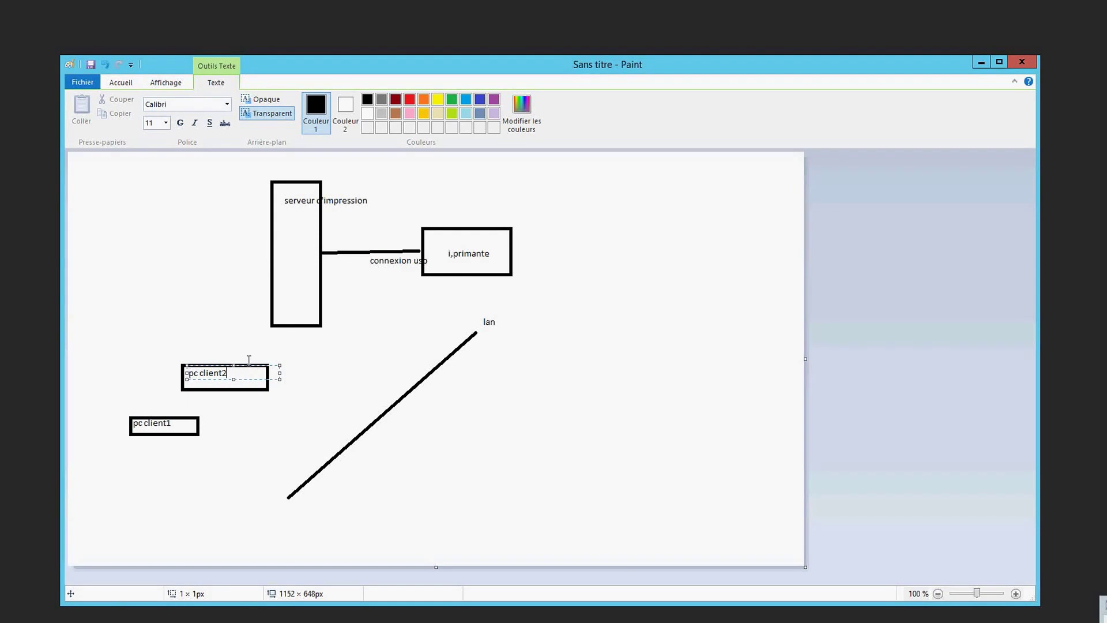
{"action": "left_click", "coordinate": [351, 403]}
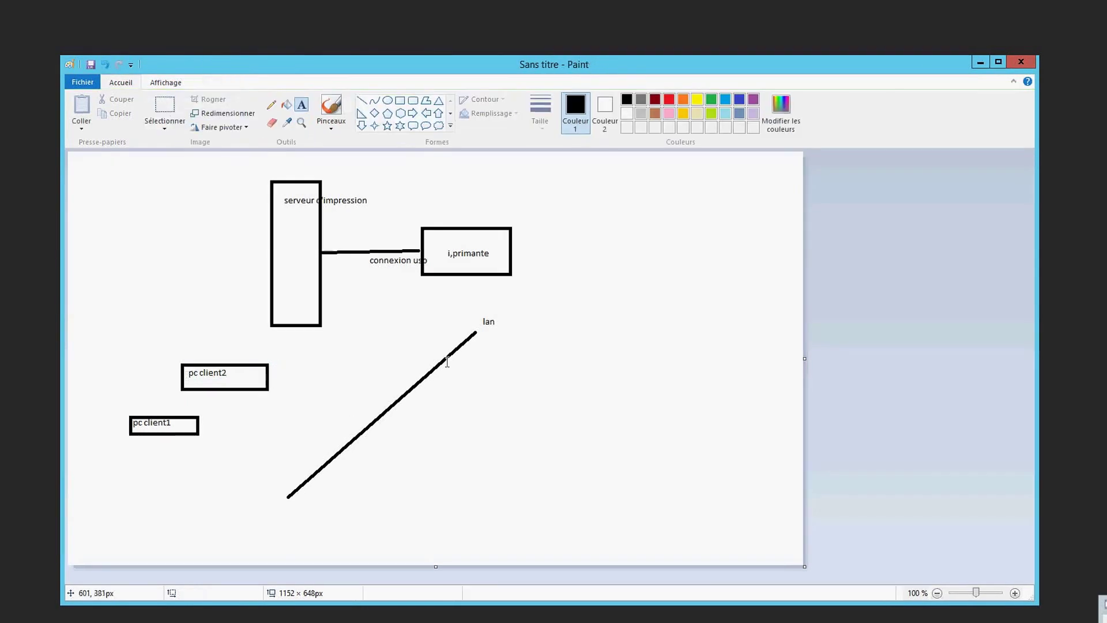
{"action": "left_click", "coordinate": [400, 101]}
{"action": "mouse_move", "coordinate": [458, 417]}
{"action": "left_mouse_down"}
{"action": "mouse_move", "coordinate": [460, 488]}
{"action": "mouse_move", "coordinate": [531, 524]}
{"action": "left_mouse_up"}
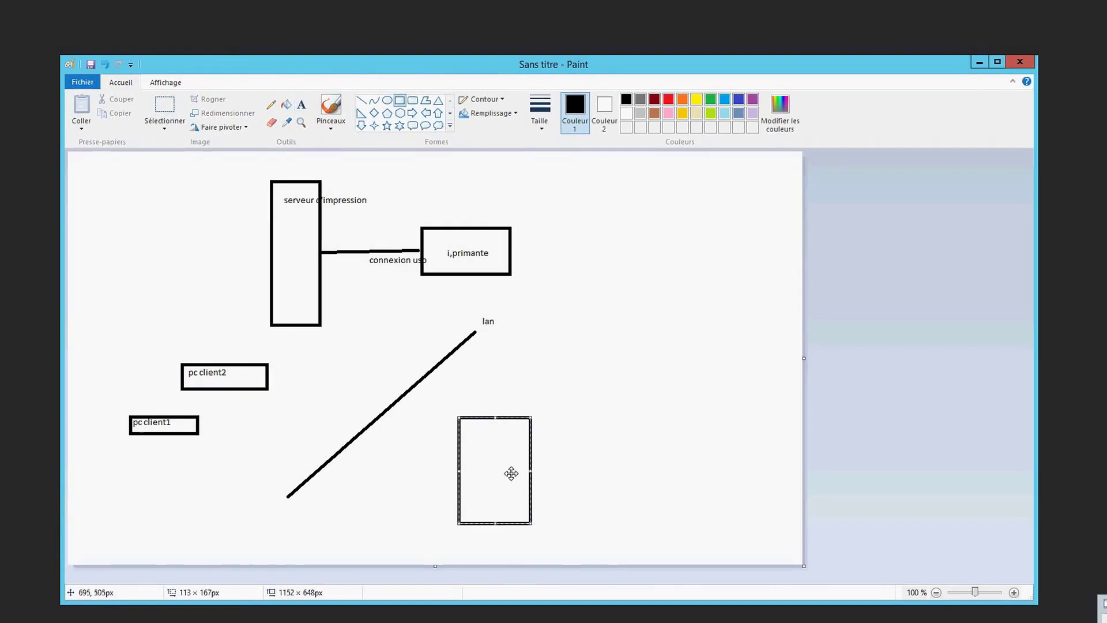
{"action": "left_click_drag", "start_coordinate": [458, 418], "coordinate": [460, 419]}
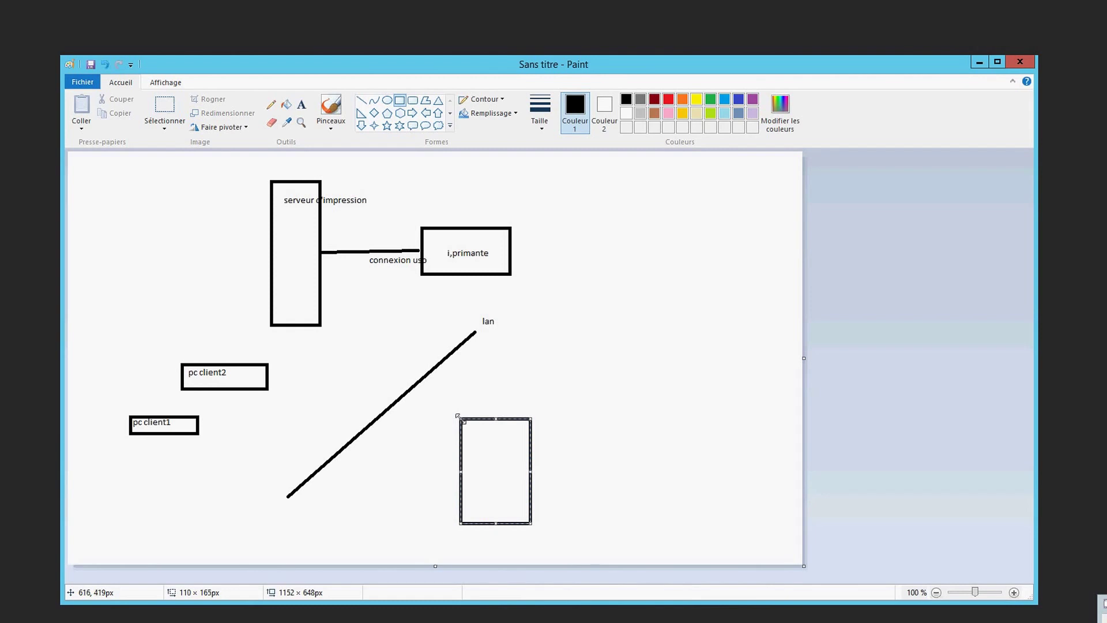
{"action": "key", "text": "Delete"}
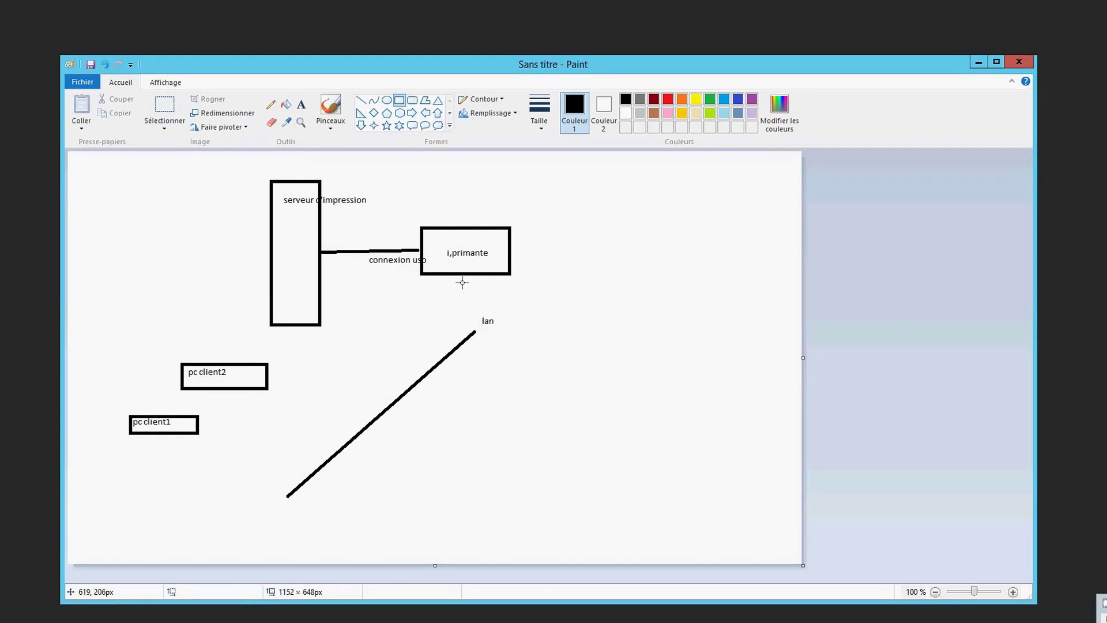
Draw straight lines linking the print server, "pc client2" and "pc client1" rectangles to the diagonal lan line.
{"action": "left_click", "coordinate": [361, 100]}
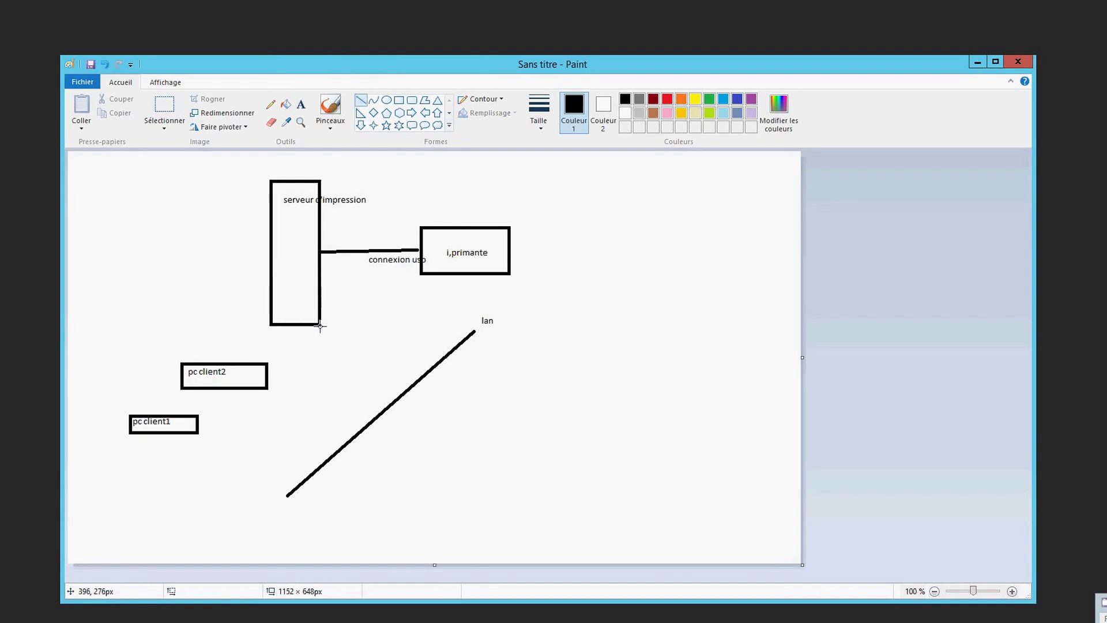
{"action": "mouse_move", "coordinate": [320, 326]}
{"action": "left_mouse_down"}
{"action": "mouse_move", "coordinate": [344, 345]}
{"action": "mouse_move", "coordinate": [364, 396]}
{"action": "mouse_move", "coordinate": [390, 408]}
{"action": "left_mouse_up"}
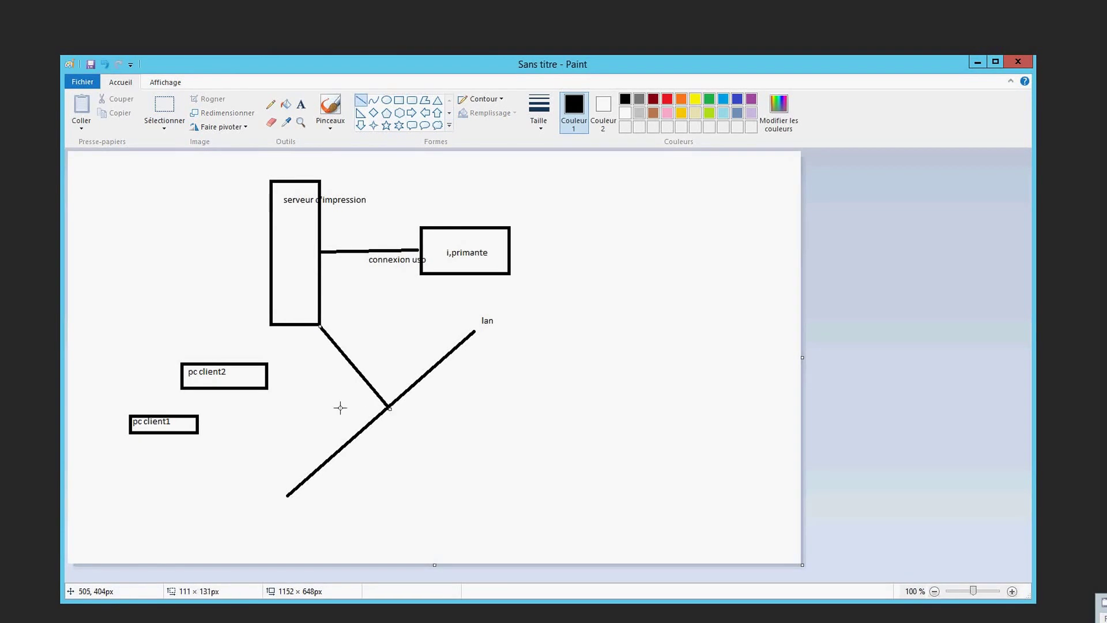
{"action": "left_click_drag", "start_coordinate": [266, 389], "coordinate": [322, 465]}
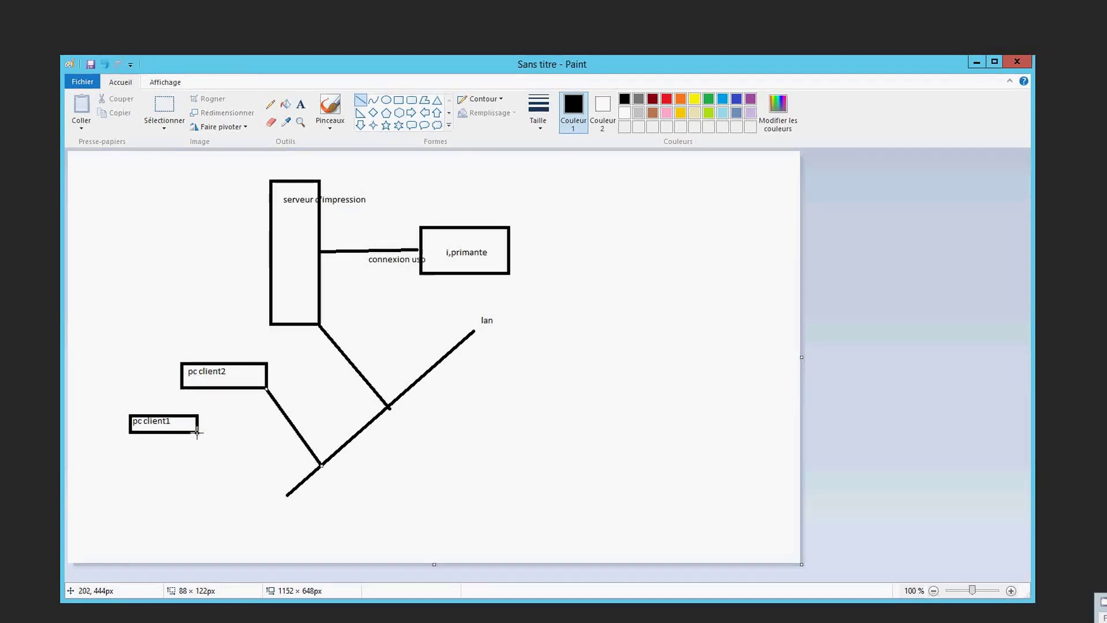
{"action": "left_click_drag", "start_coordinate": [198, 432], "coordinate": [291, 495]}
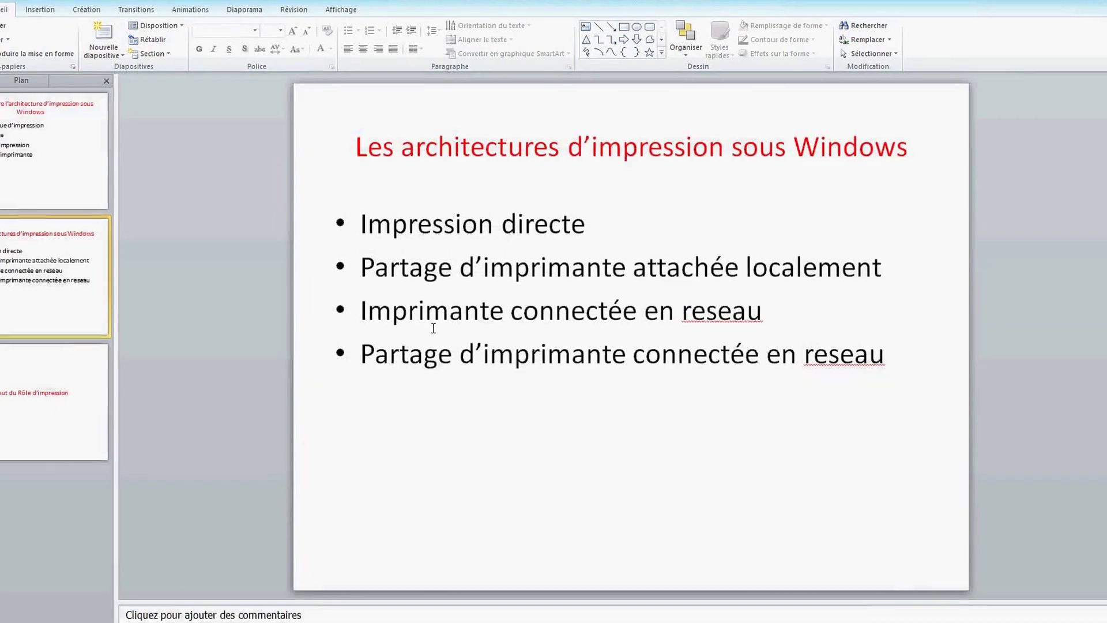
Add the text "peripherique d'impression" inside the printer rectangle, above its existing label.
{"action": "double_click", "coordinate": [707, 337]}
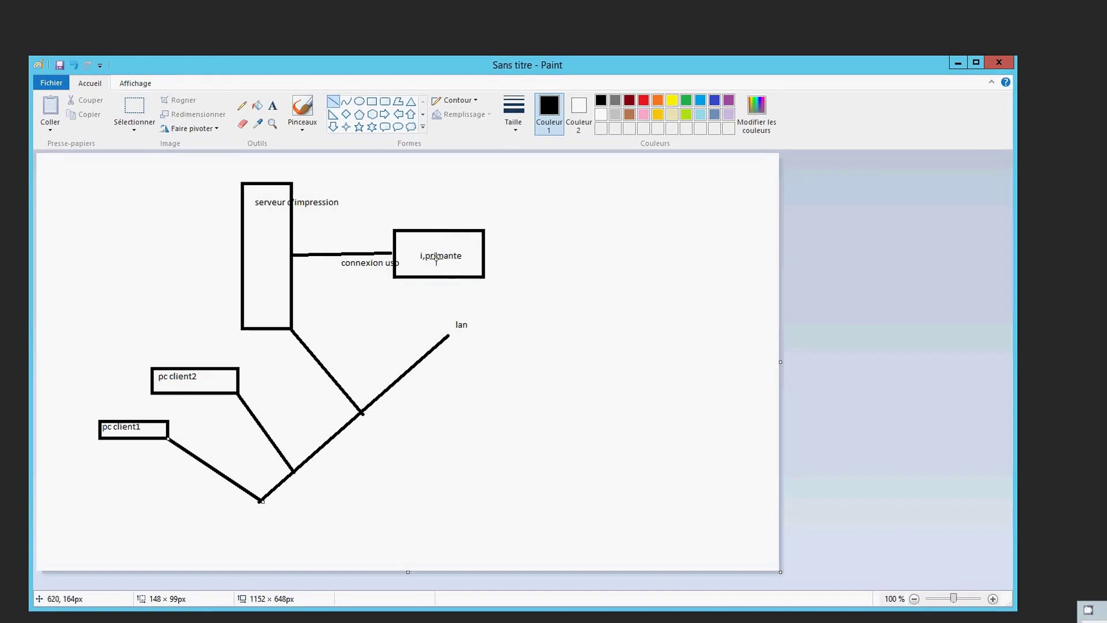
{"action": "left_click", "coordinate": [471, 260]}
{"action": "left_click", "coordinate": [273, 105]}
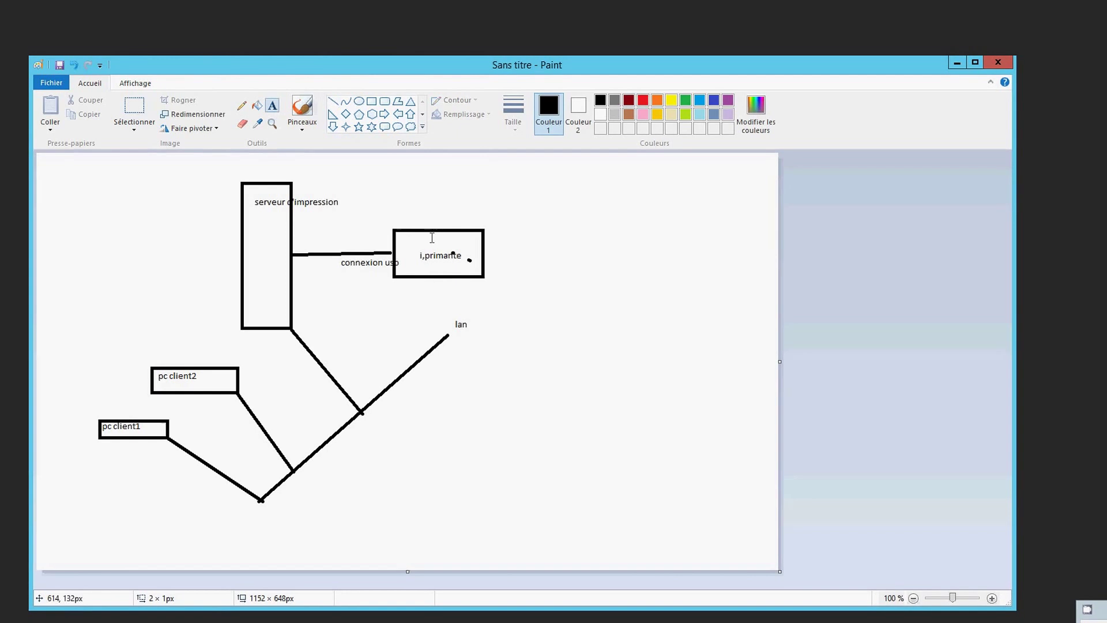
{"action": "left_click_drag", "start_coordinate": [410, 249], "coordinate": [460, 229]}
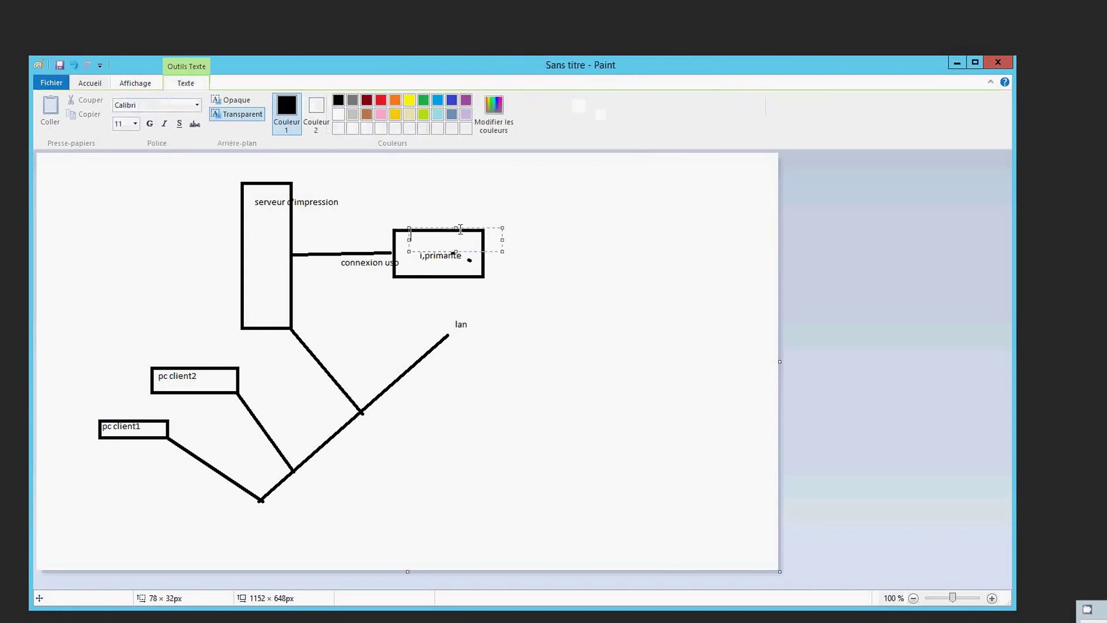
{"action": "type", "text": "peripher"}
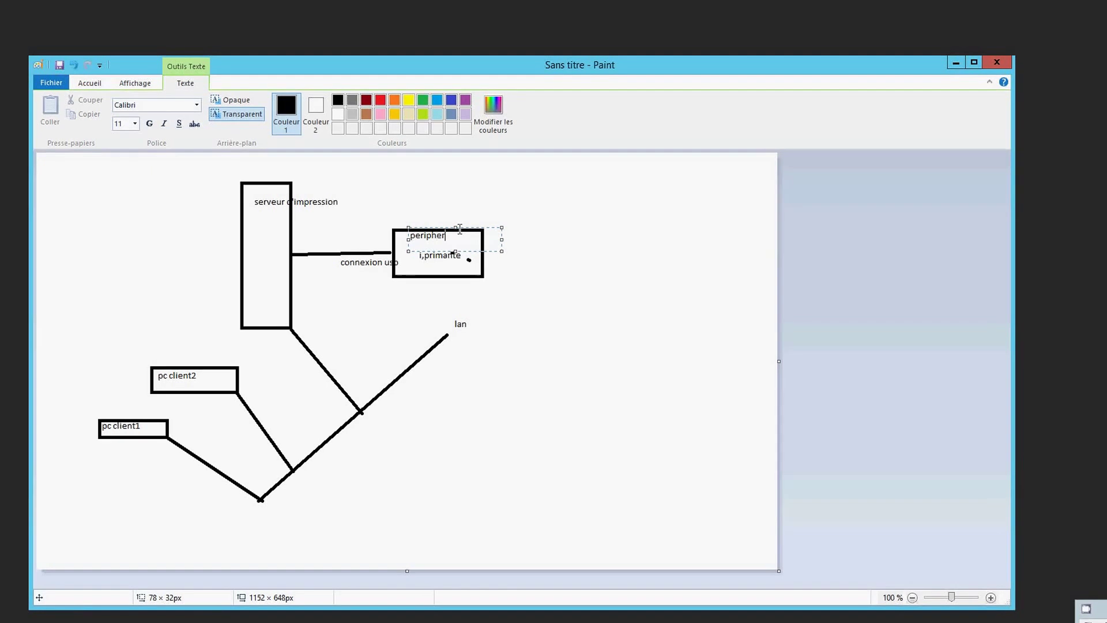
{"action": "type", "text": "ique"}
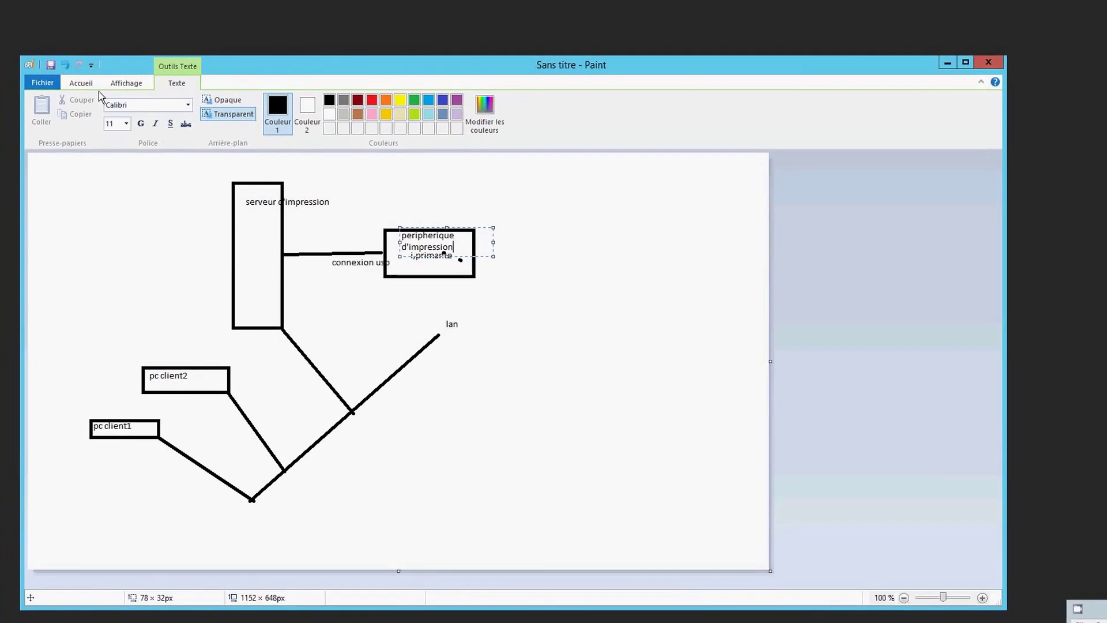
Erase the print server's tall rectangle, its line to the printer and the "connexion usb" label.
{"action": "left_click", "coordinate": [73, 84]}
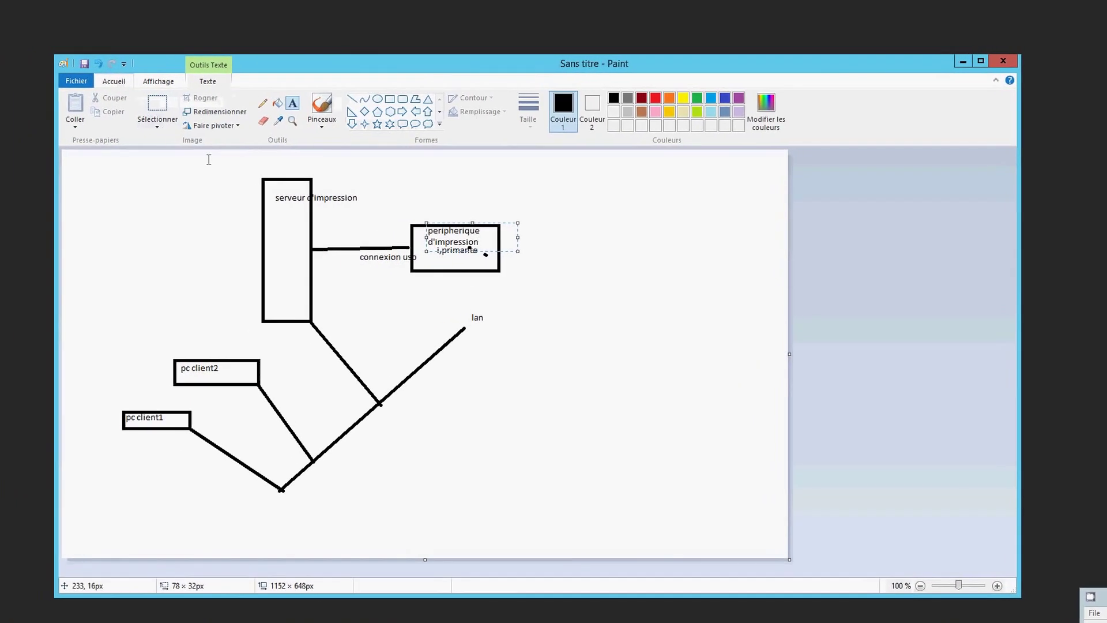
{"action": "left_click", "coordinate": [255, 120]}
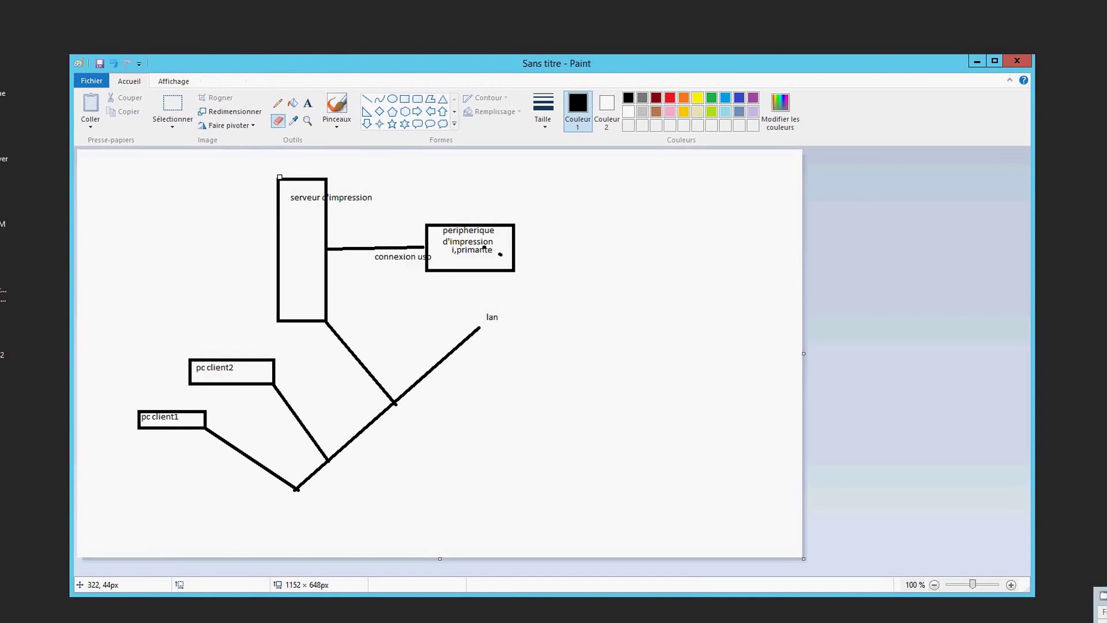
{"action": "mouse_move", "coordinate": [277, 178]}
{"action": "left_mouse_down"}
{"action": "mouse_move", "coordinate": [278, 268]}
{"action": "mouse_move", "coordinate": [280, 225]}
{"action": "mouse_move", "coordinate": [327, 252]}
{"action": "mouse_move", "coordinate": [328, 212]}
{"action": "mouse_move", "coordinate": [308, 179]}
{"action": "mouse_move", "coordinate": [281, 180]}
{"action": "mouse_move", "coordinate": [296, 177]}
{"action": "mouse_move", "coordinate": [277, 226]}
{"action": "mouse_move", "coordinate": [281, 294]}
{"action": "mouse_move", "coordinate": [326, 319]}
{"action": "mouse_move", "coordinate": [324, 271]}
{"action": "mouse_move", "coordinate": [323, 313]}
{"action": "mouse_move", "coordinate": [278, 316]}
{"action": "mouse_move", "coordinate": [276, 242]}
{"action": "left_mouse_up"}
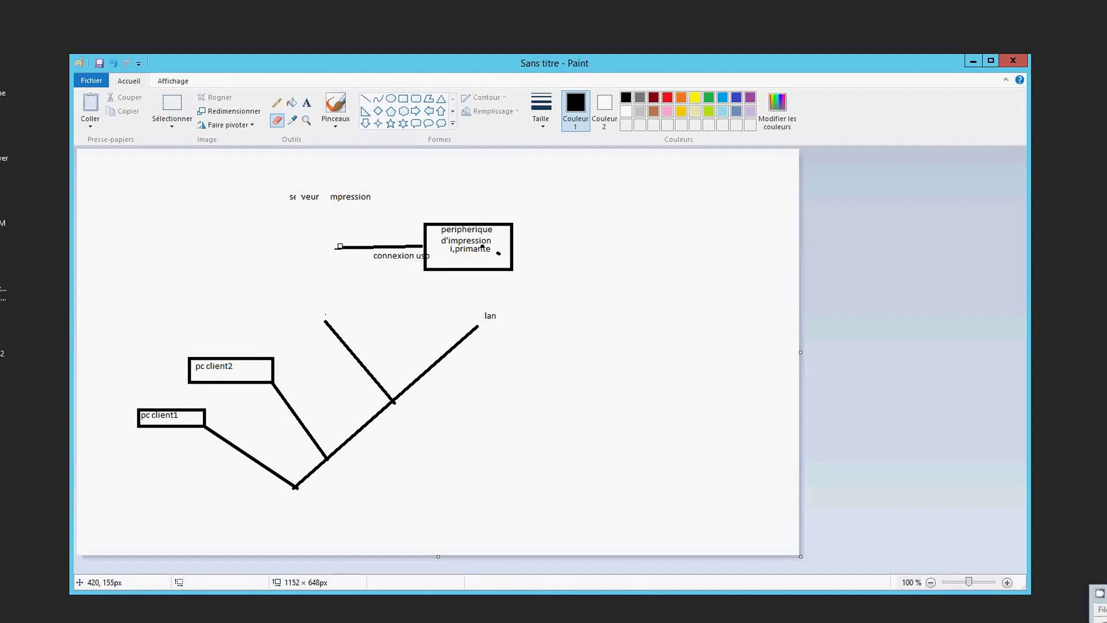
{"action": "left_click_drag", "start_coordinate": [342, 251], "coordinate": [359, 249]}
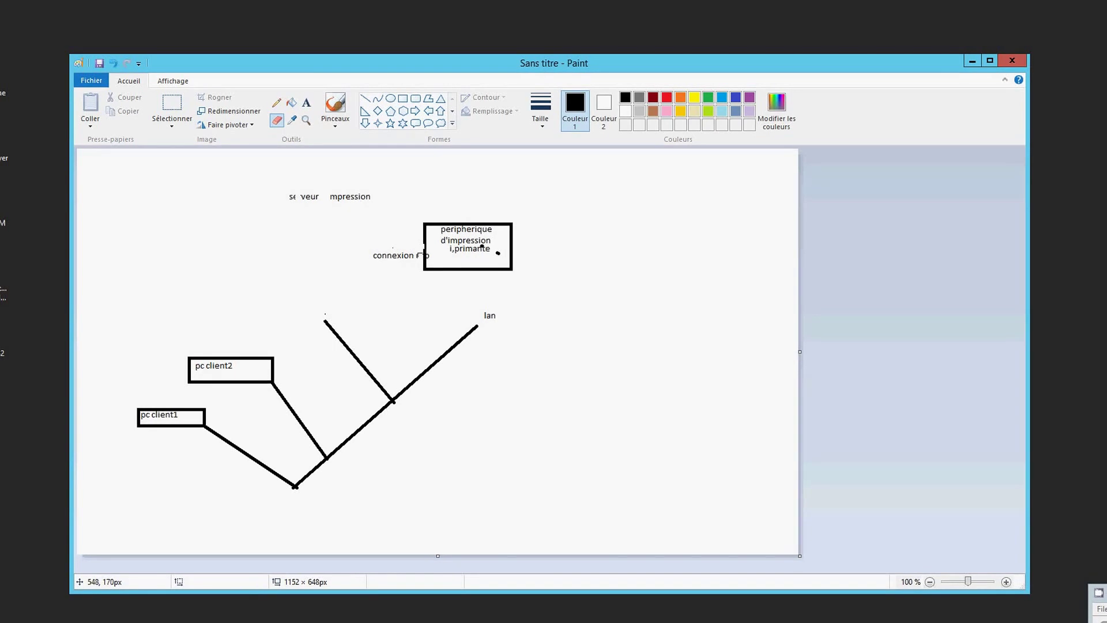
{"action": "mouse_move", "coordinate": [419, 255]}
{"action": "left_mouse_down"}
{"action": "mouse_move", "coordinate": [376, 253]}
{"action": "mouse_move", "coordinate": [378, 242]}
{"action": "left_mouse_up"}
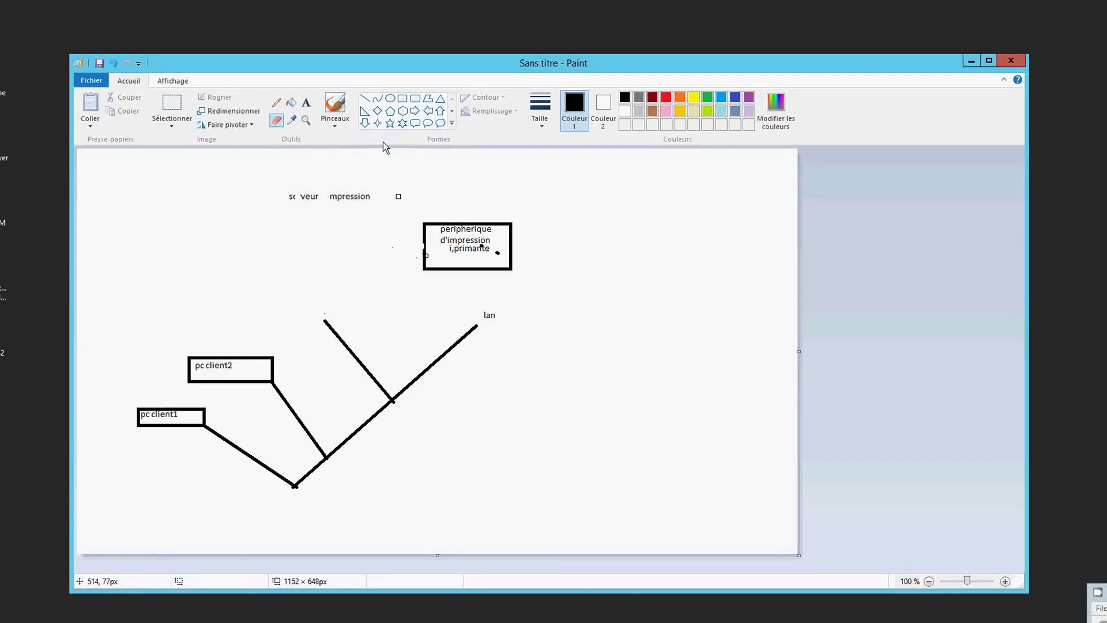
Link the printer rectangle to the lan line, and draw a rectangle about 140 × 69 px at the free end of the former print server line.
{"action": "left_click", "coordinate": [365, 98]}
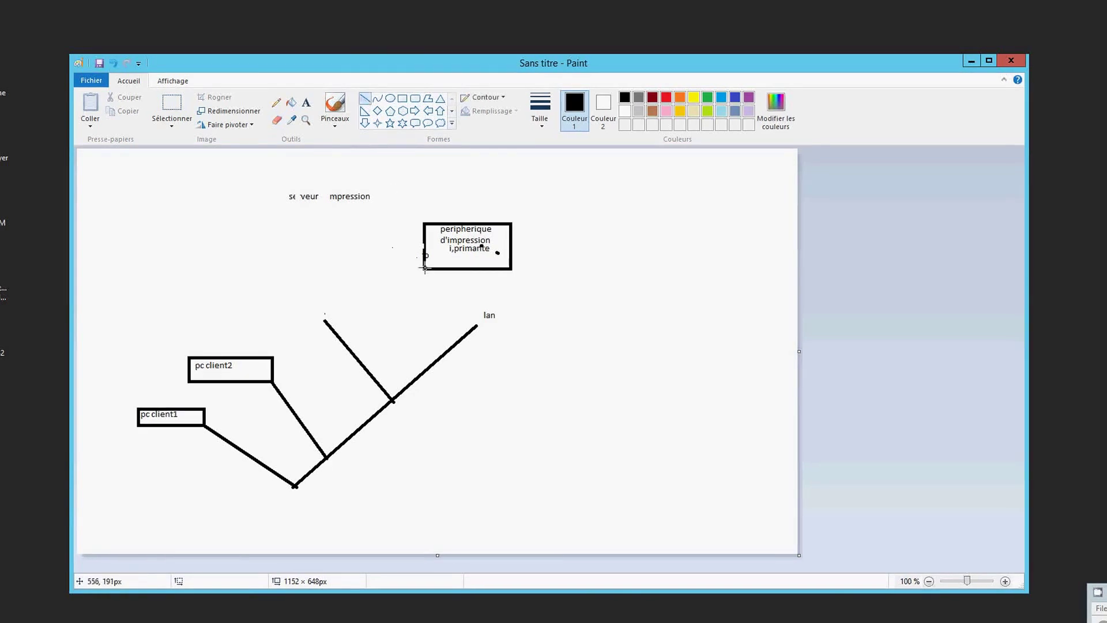
{"action": "left_click_drag", "start_coordinate": [426, 270], "coordinate": [459, 341]}
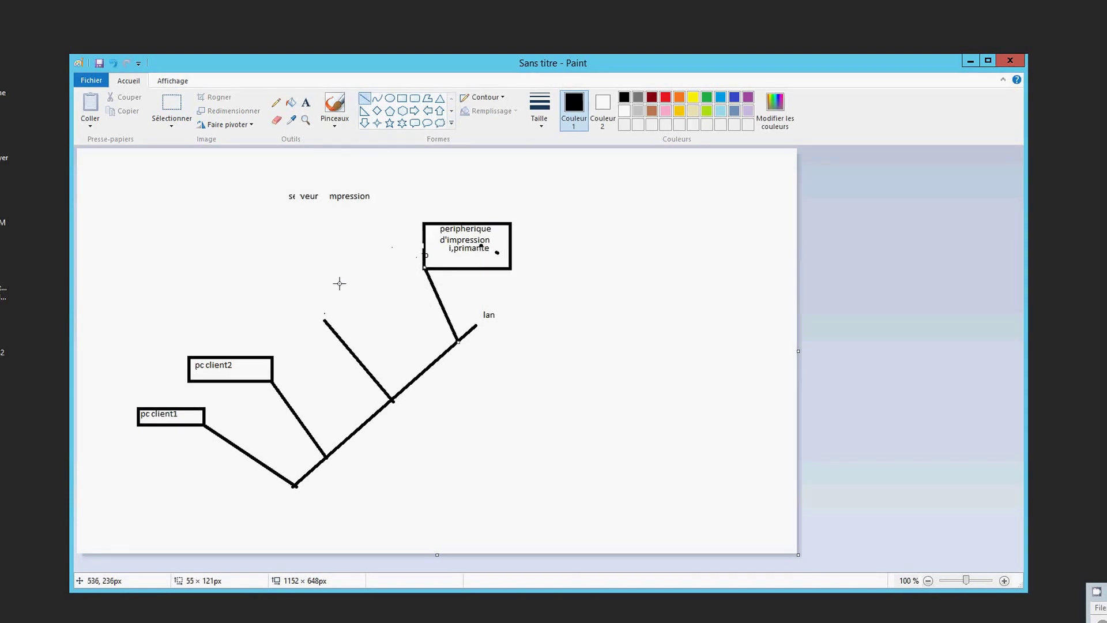
{"action": "left_click", "coordinate": [402, 98]}
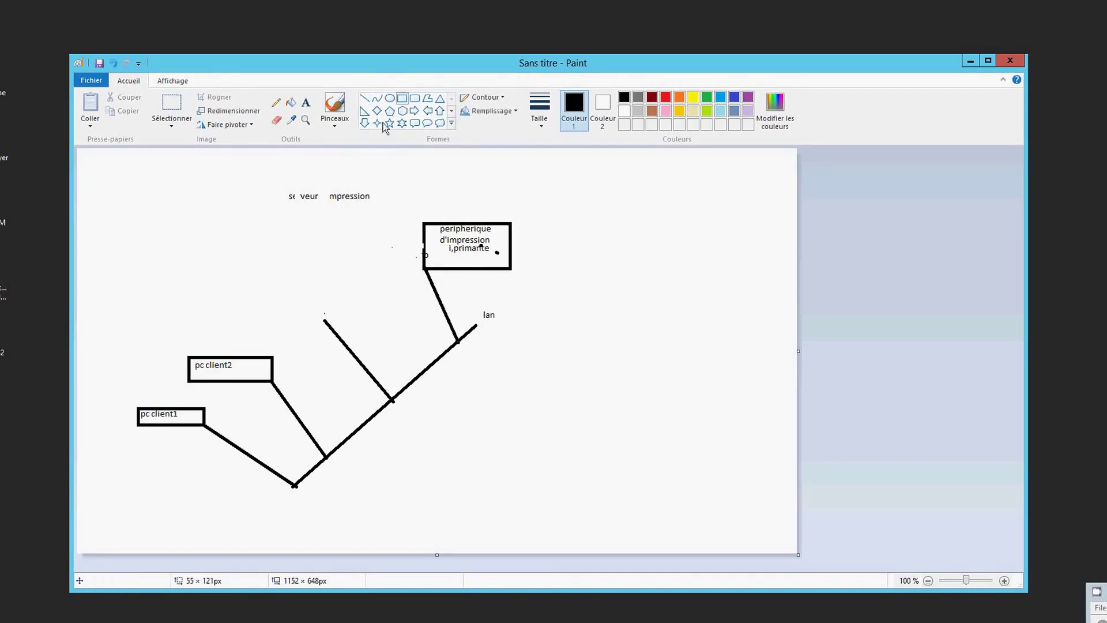
{"action": "left_click_drag", "start_coordinate": [240, 278], "coordinate": [330, 321]}
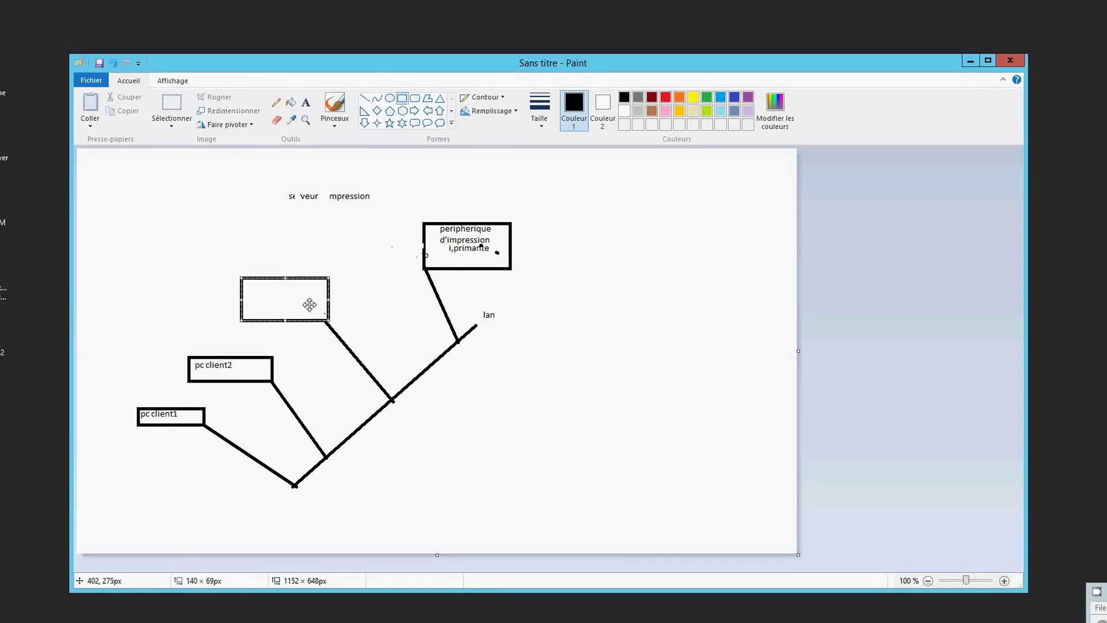
{"action": "left_click", "coordinate": [322, 397]}
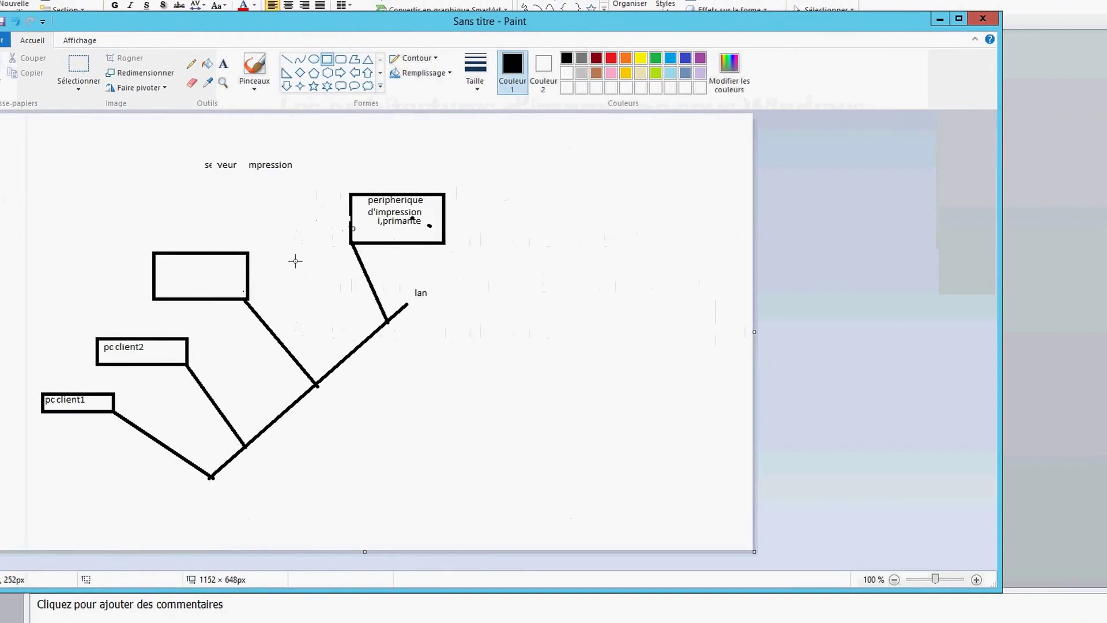
Label the empty rectangle above "pc client2" with "serveur d'impression".
{"action": "left_click", "coordinate": [223, 64]}
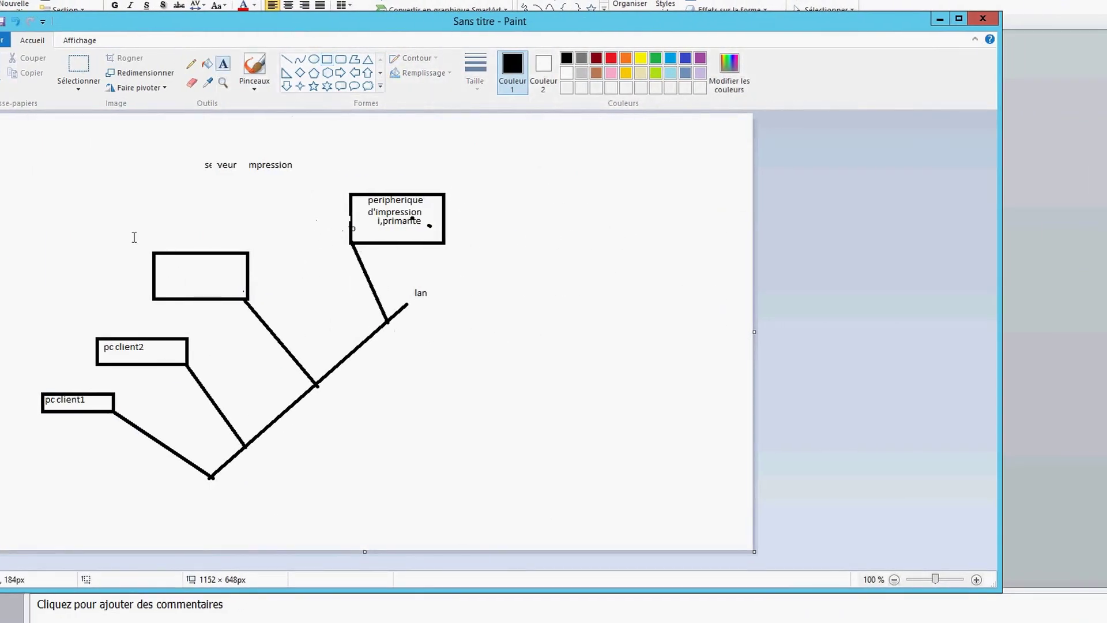
{"action": "left_click", "coordinate": [164, 263]}
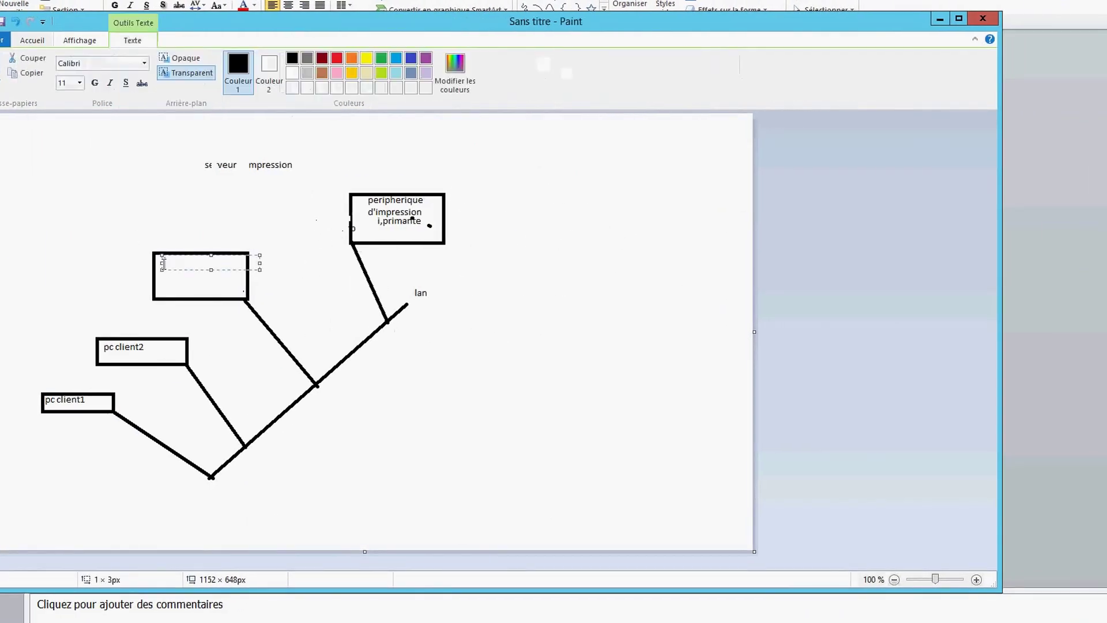
{"action": "type", "text": "serveur d'i"}
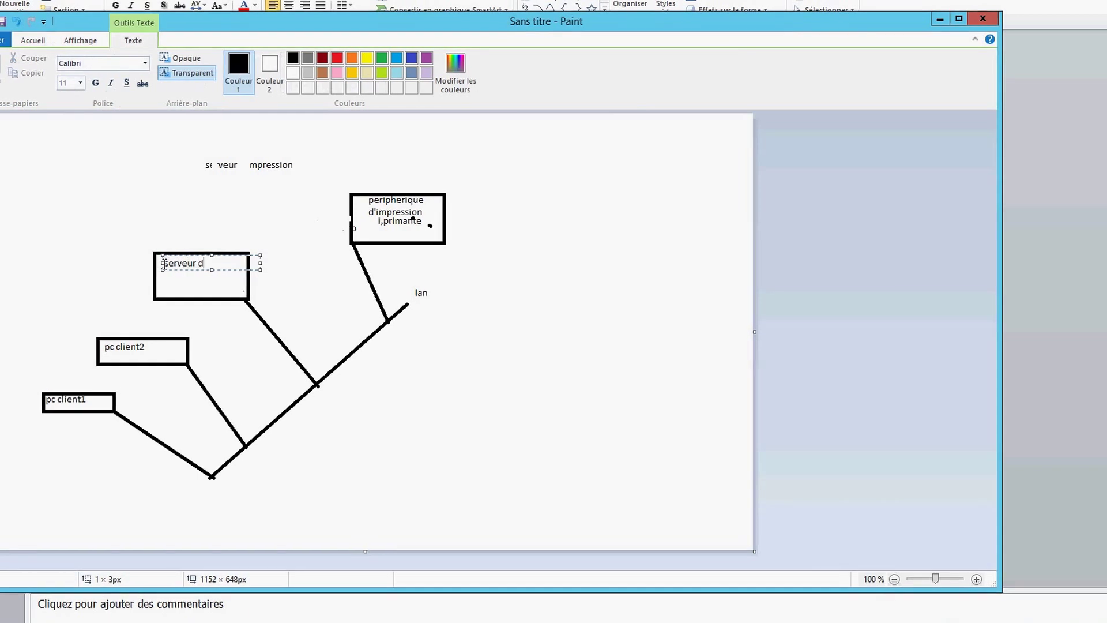
{"action": "type", "text": "mpressio"}
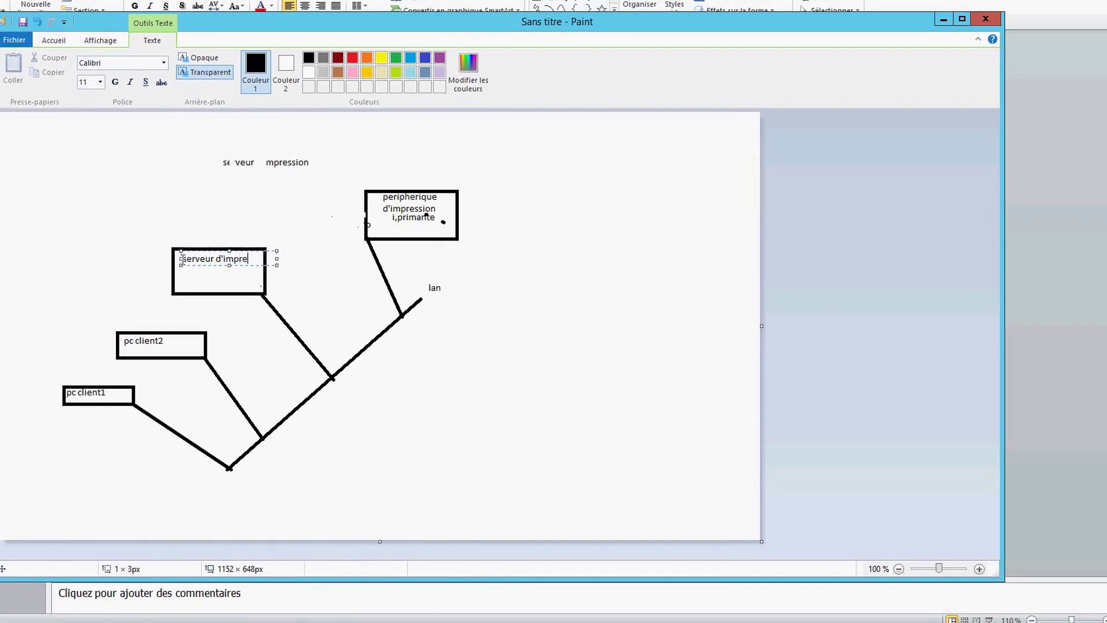
{"action": "type", "text": "n"}
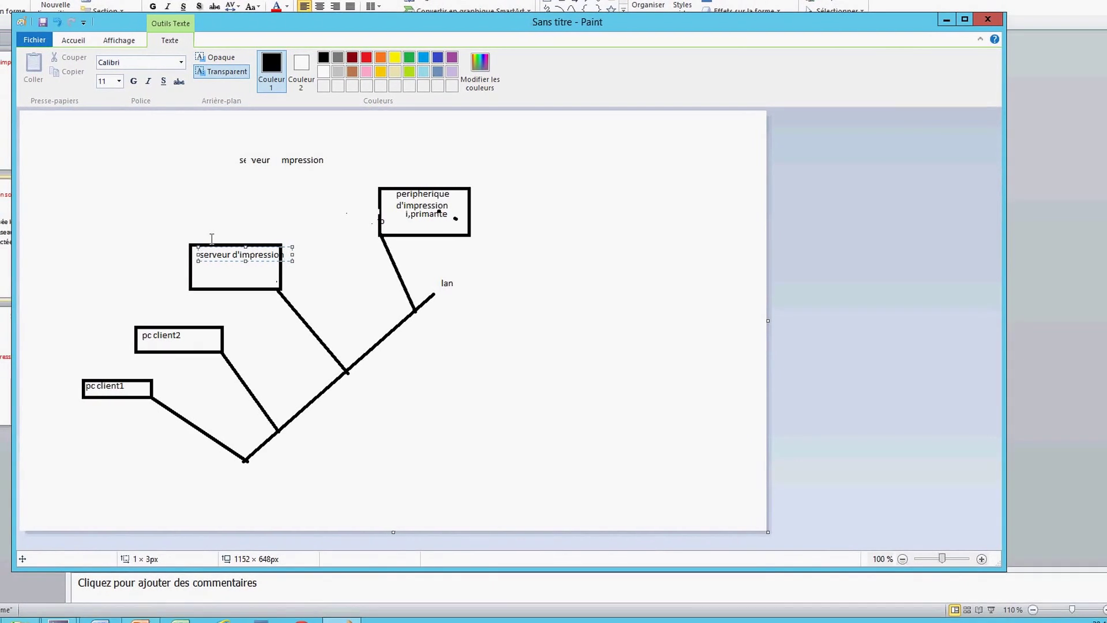
{"action": "left_click", "coordinate": [317, 238]}
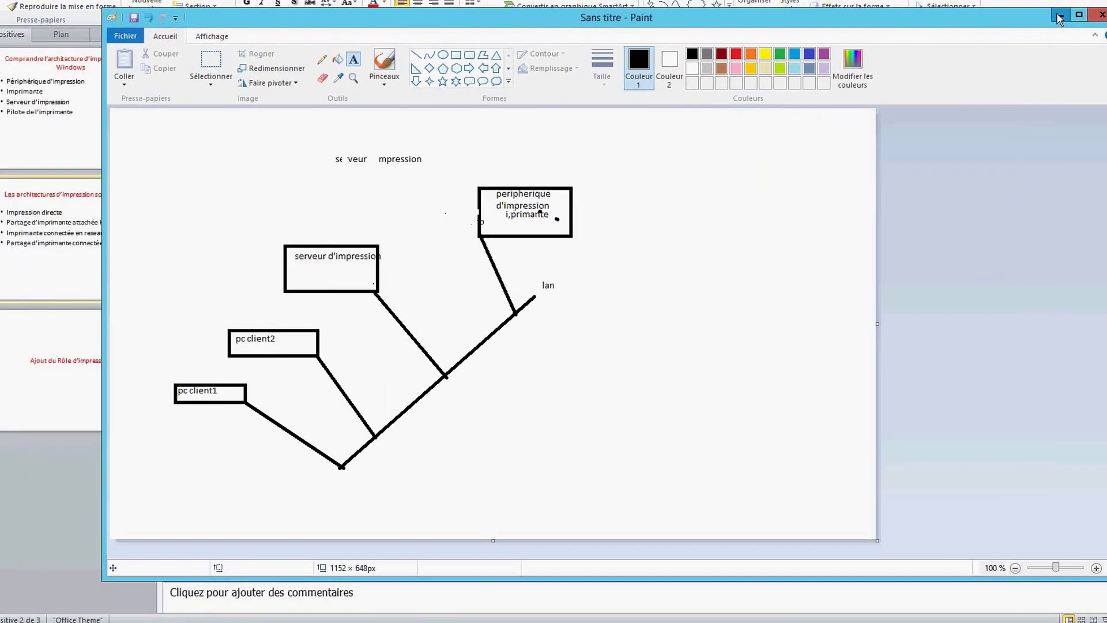
Minimise the Paint drawing and the PowerPoint presentation to reveal the Windows desktop.
{"action": "left_click", "coordinate": [1060, 16]}
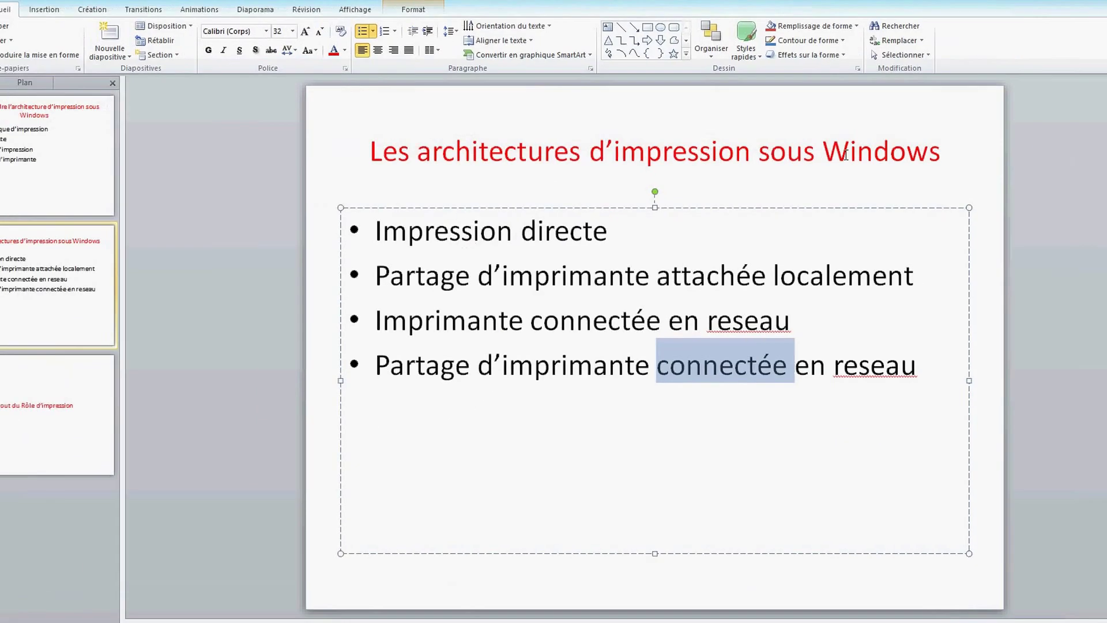
{"action": "left_click", "coordinate": [256, 315]}
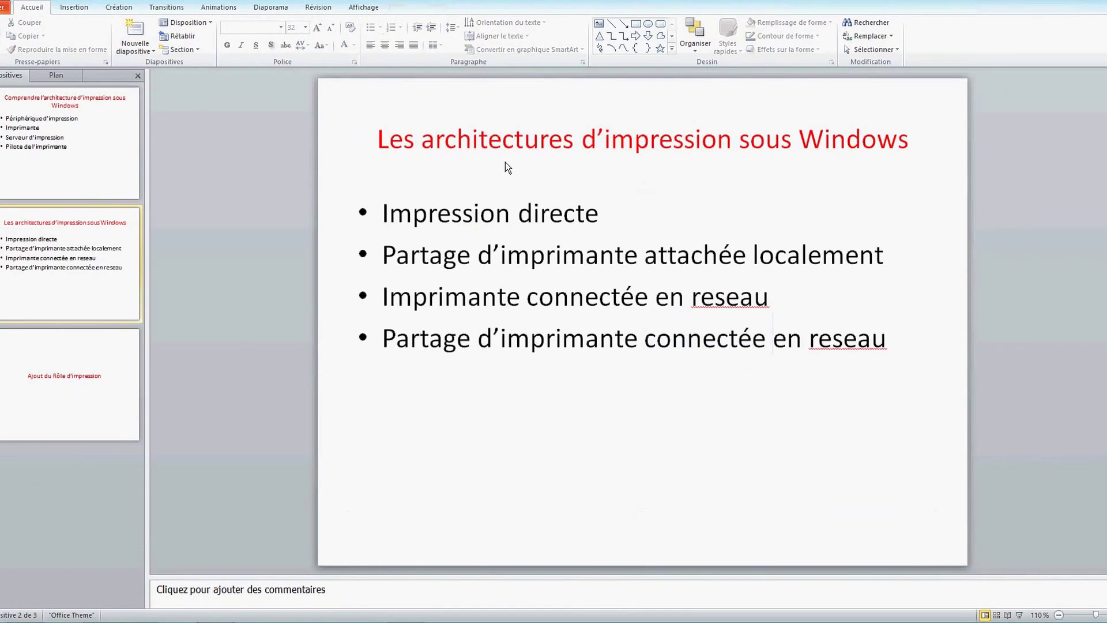
{"action": "left_click", "coordinate": [1083, 1]}
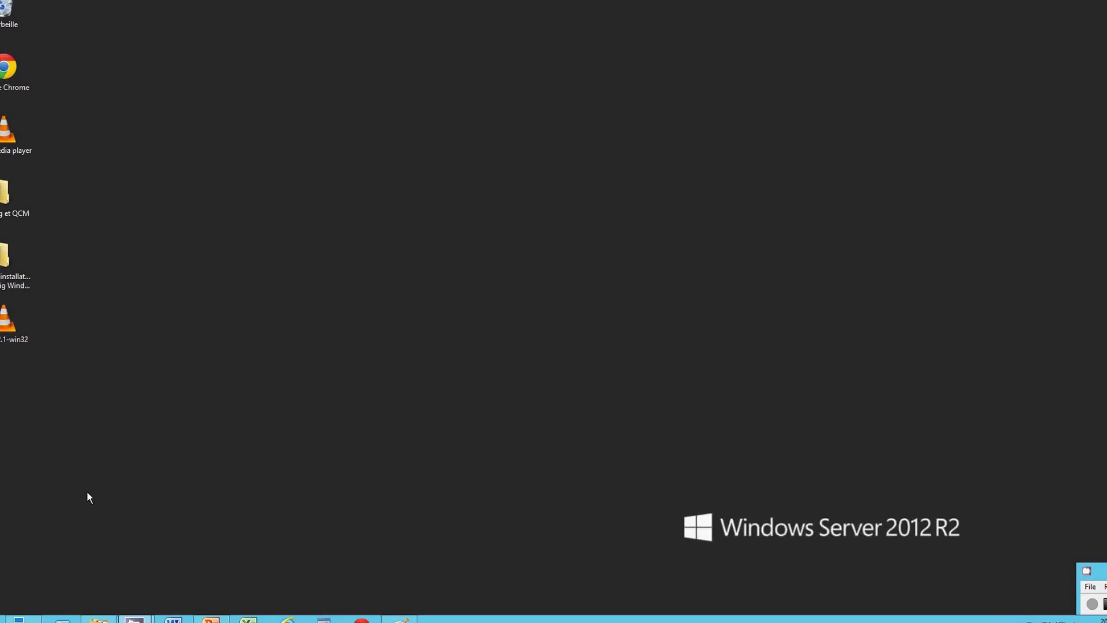
Open the Control Panel and go to its Matériel category.
{"action": "key", "text": "super"}
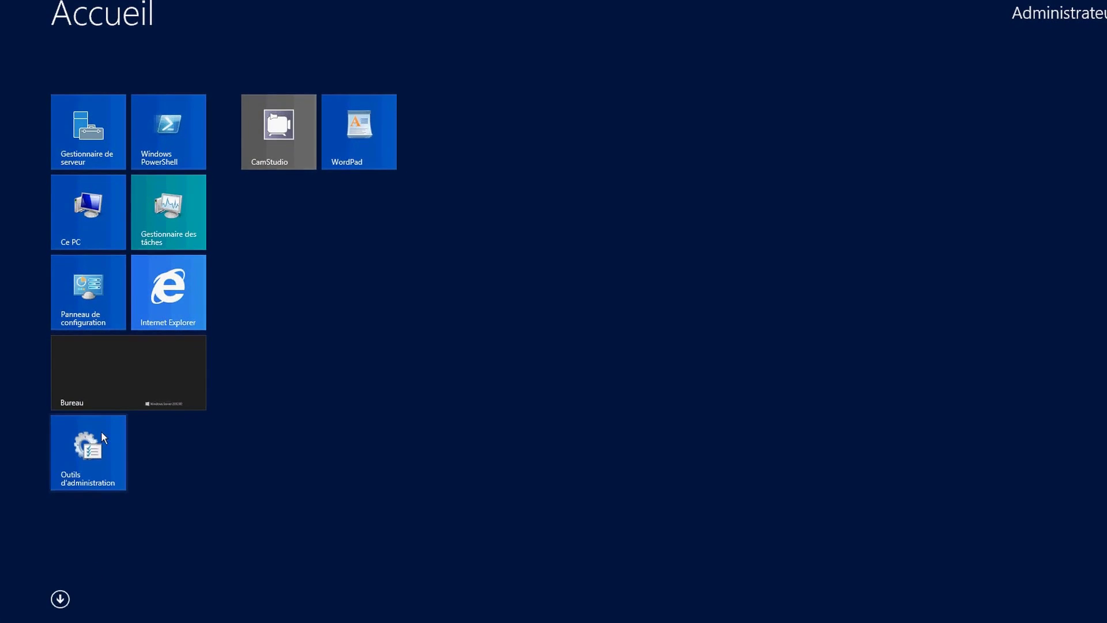
{"action": "left_click", "coordinate": [90, 290]}
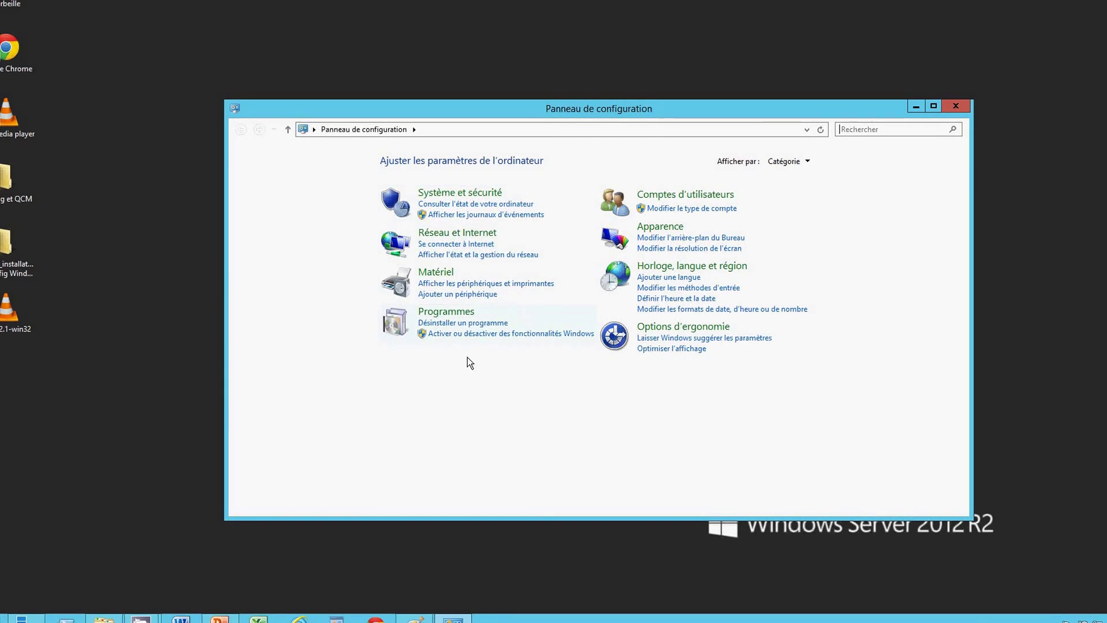
{"action": "left_click", "coordinate": [436, 272]}
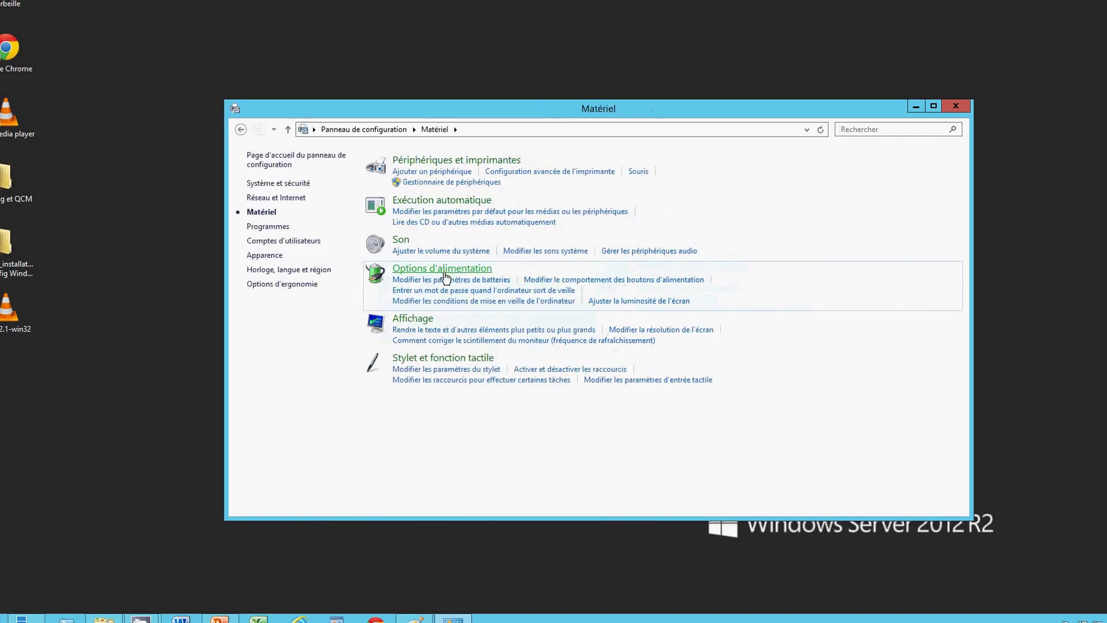
Open Périphériques et imprimantes and view the general printer properties of "imprimante de test".
{"action": "left_click", "coordinate": [450, 161]}
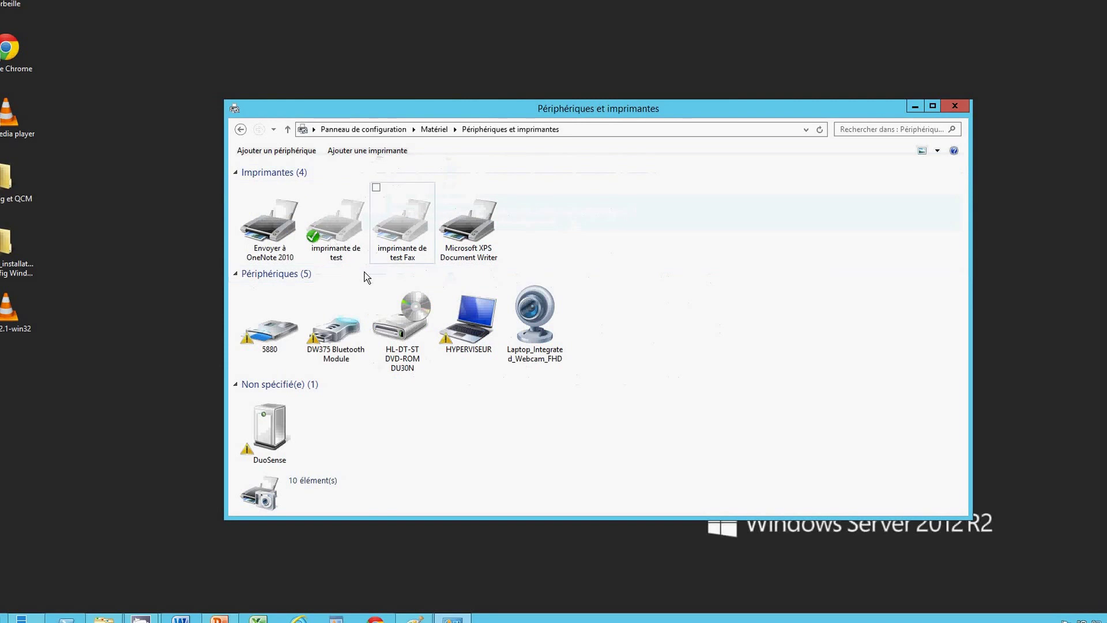
{"action": "left_click", "coordinate": [337, 252]}
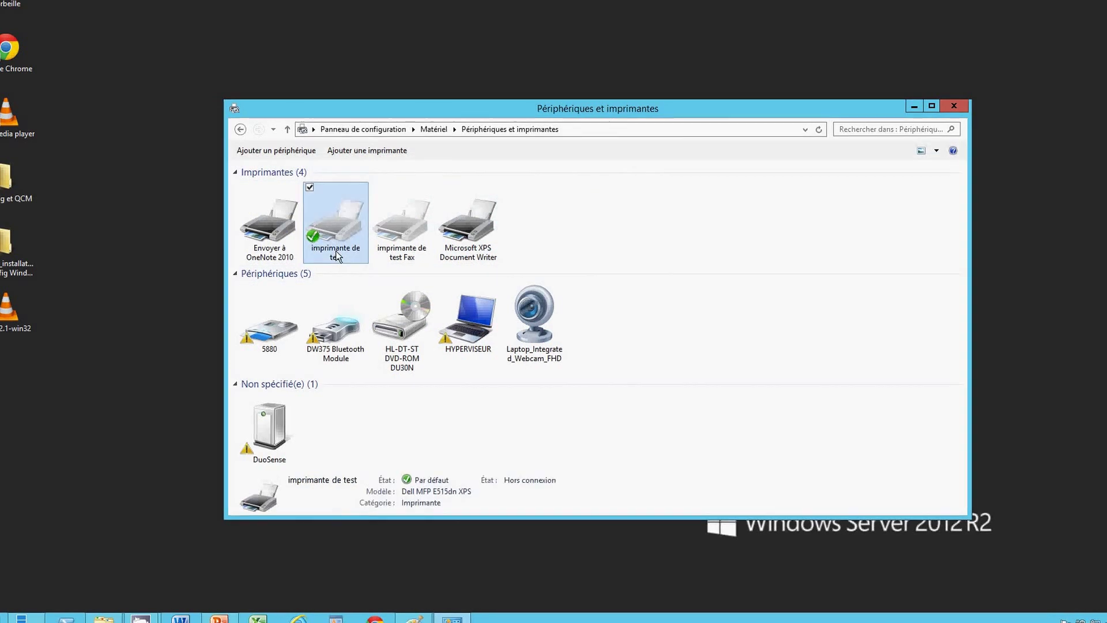
{"action": "right_click", "coordinate": [336, 255]}
{"action": "mouse_move", "coordinate": [301, 265]}
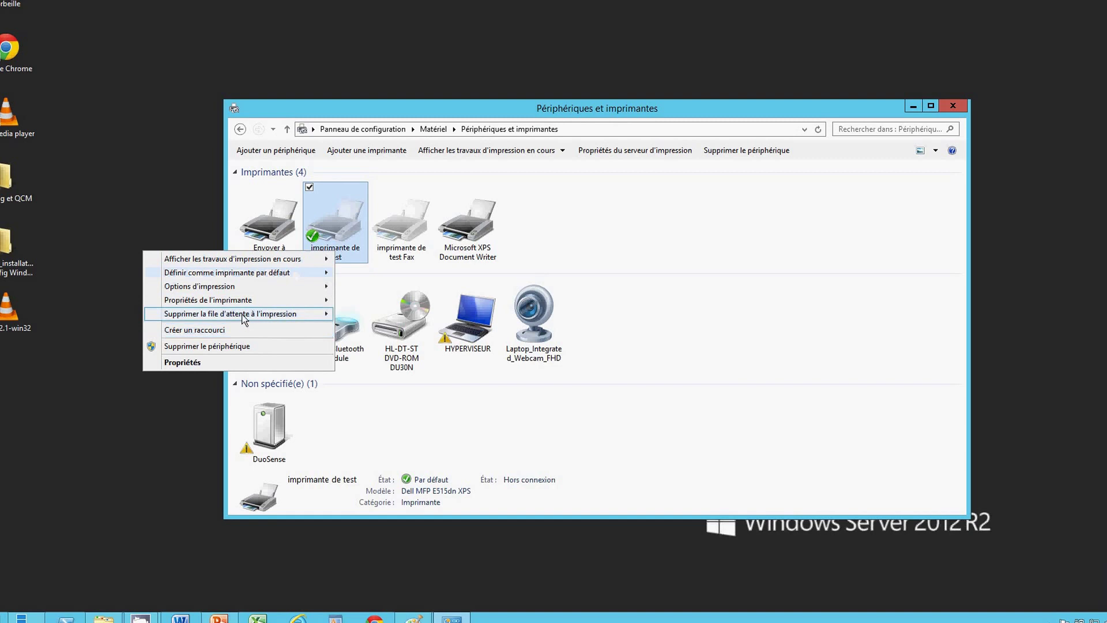
{"action": "mouse_move", "coordinate": [238, 304]}
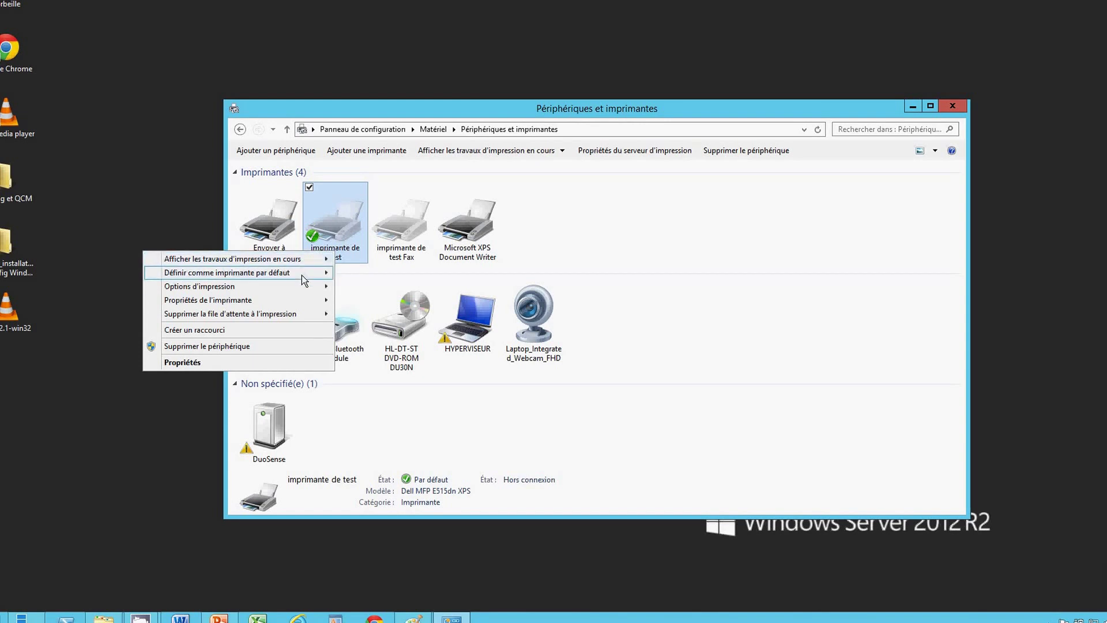
{"action": "mouse_move", "coordinate": [285, 307]}
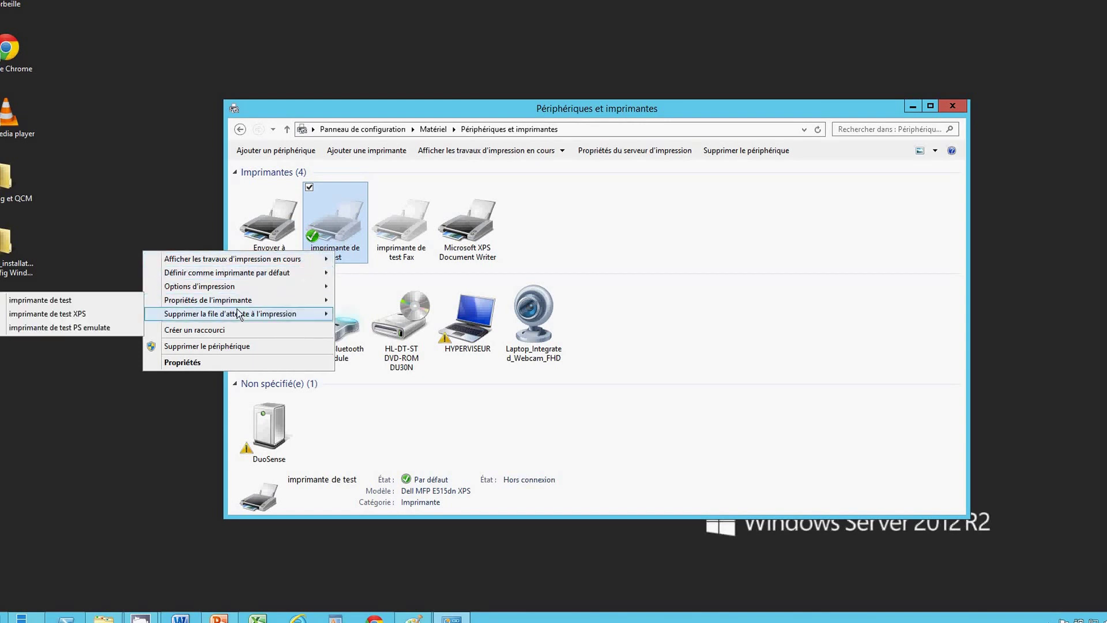
{"action": "left_click", "coordinate": [114, 299]}
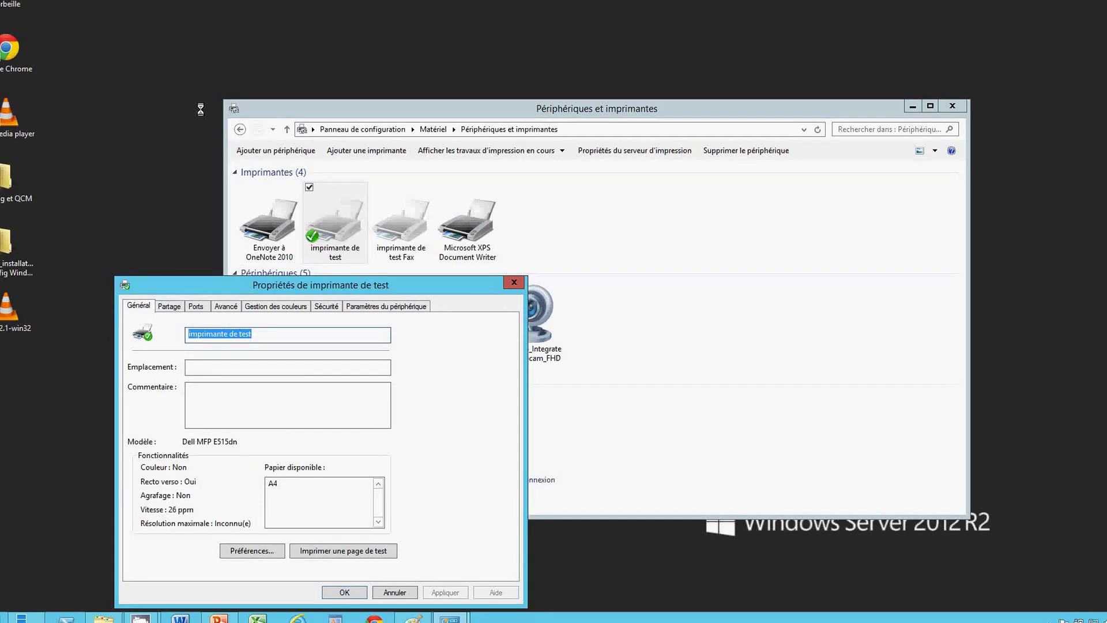
{"action": "left_click_drag", "start_coordinate": [184, 283], "coordinate": [200, 108]}
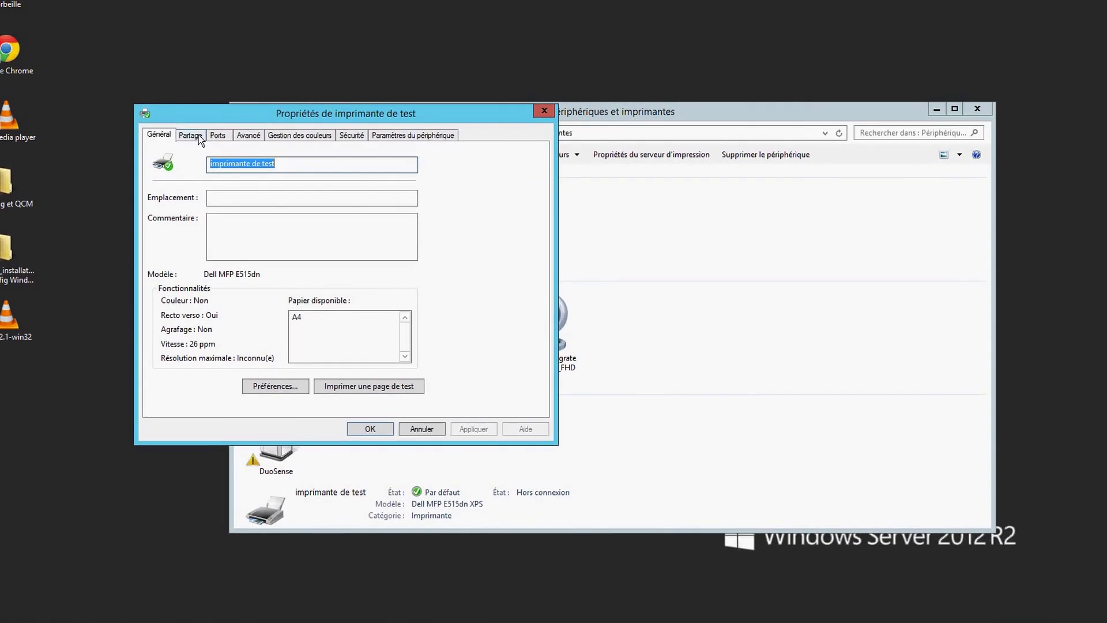
{"action": "left_click", "coordinate": [546, 115]}
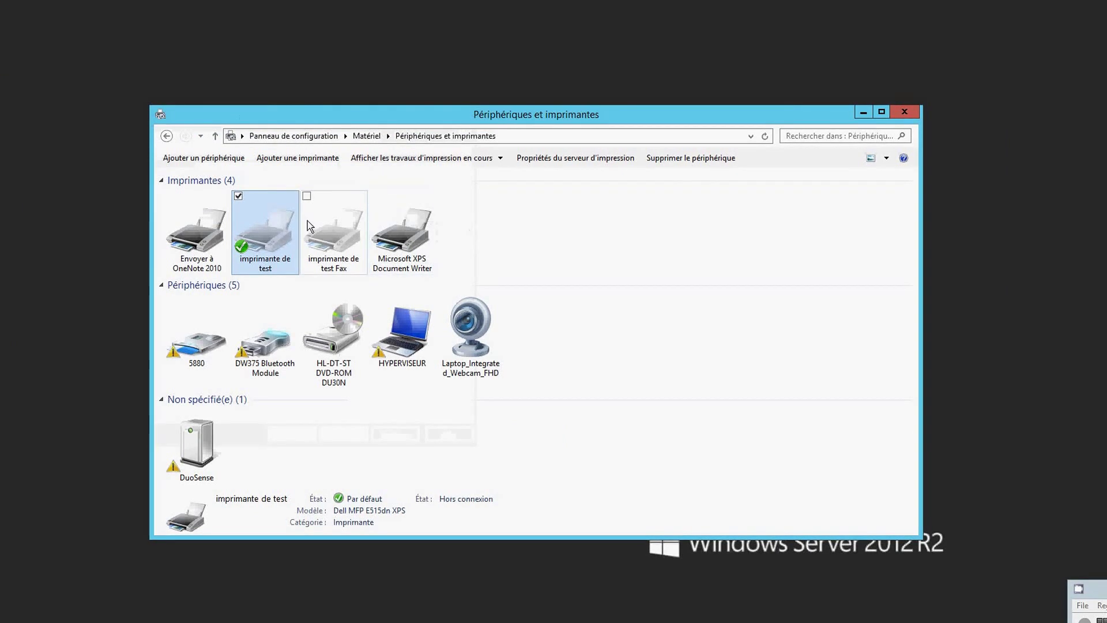
Enable sharing for "imprimante de test" in its printer properties, with the share name "imprimante de test".
{"action": "right_click", "coordinate": [277, 229]}
{"action": "mouse_move", "coordinate": [235, 269]}
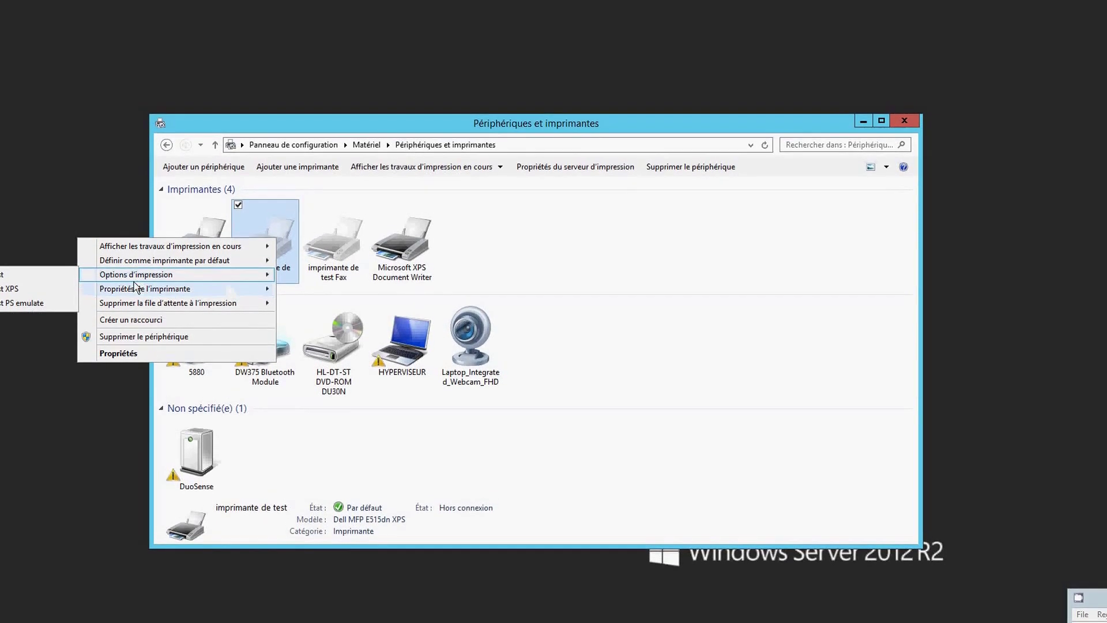
{"action": "mouse_move", "coordinate": [127, 290]}
{"action": "left_click", "coordinate": [48, 290]}
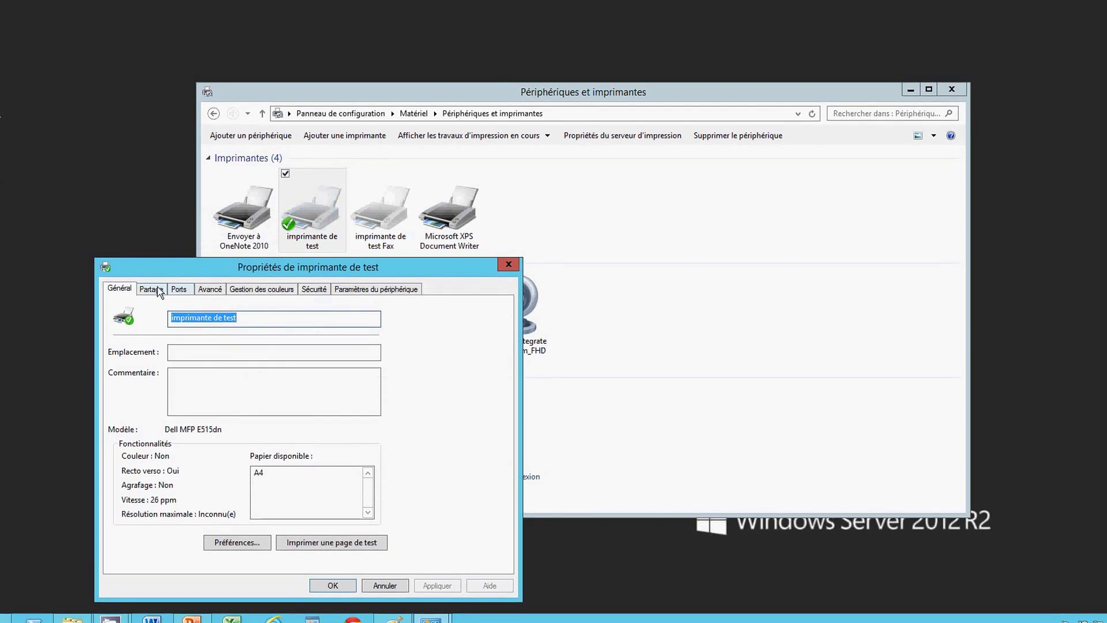
{"action": "left_click", "coordinate": [157, 289]}
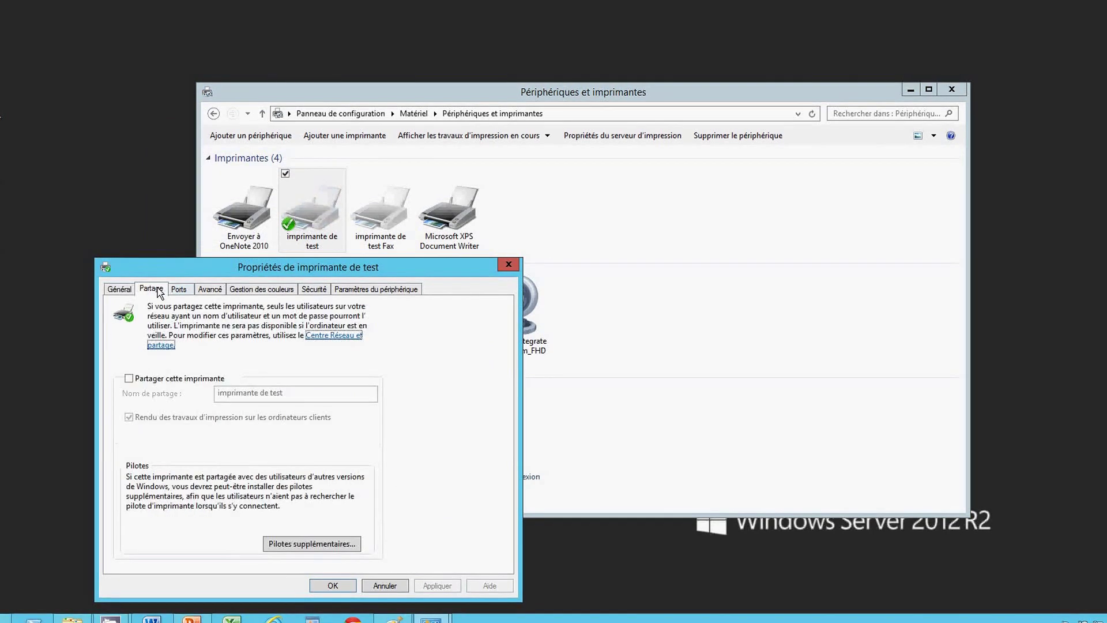
{"action": "left_click", "coordinate": [129, 379]}
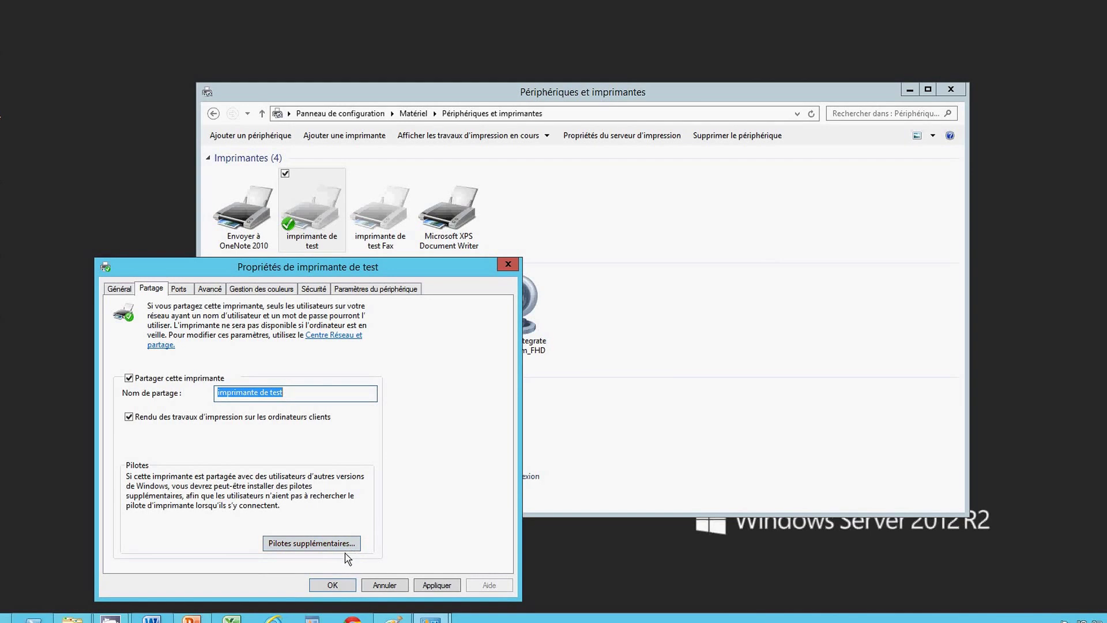
Try selecting the x86 additional driver for the shared printer, and dismiss the additional drivers dialog.
{"action": "left_click", "coordinate": [305, 545]}
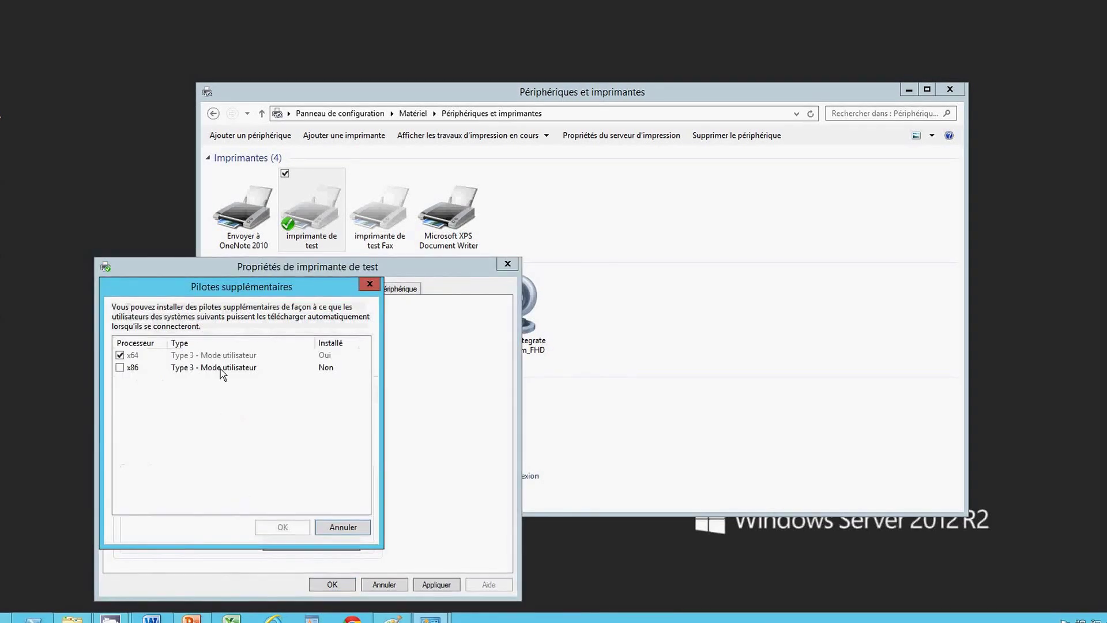
{"action": "left_click", "coordinate": [120, 368]}
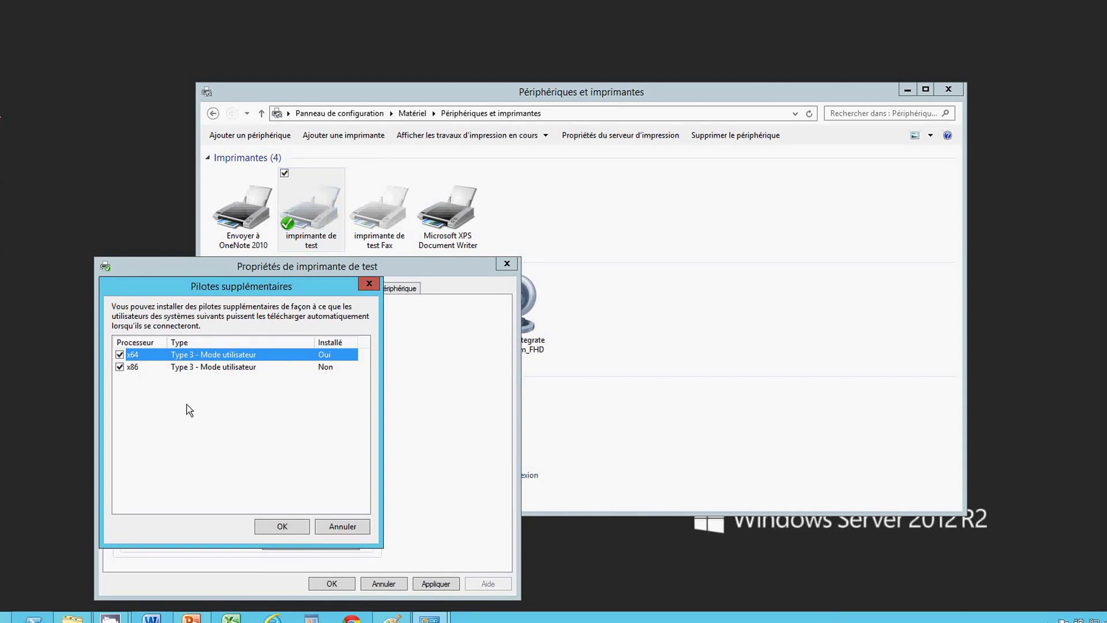
{"action": "left_click", "coordinate": [119, 366]}
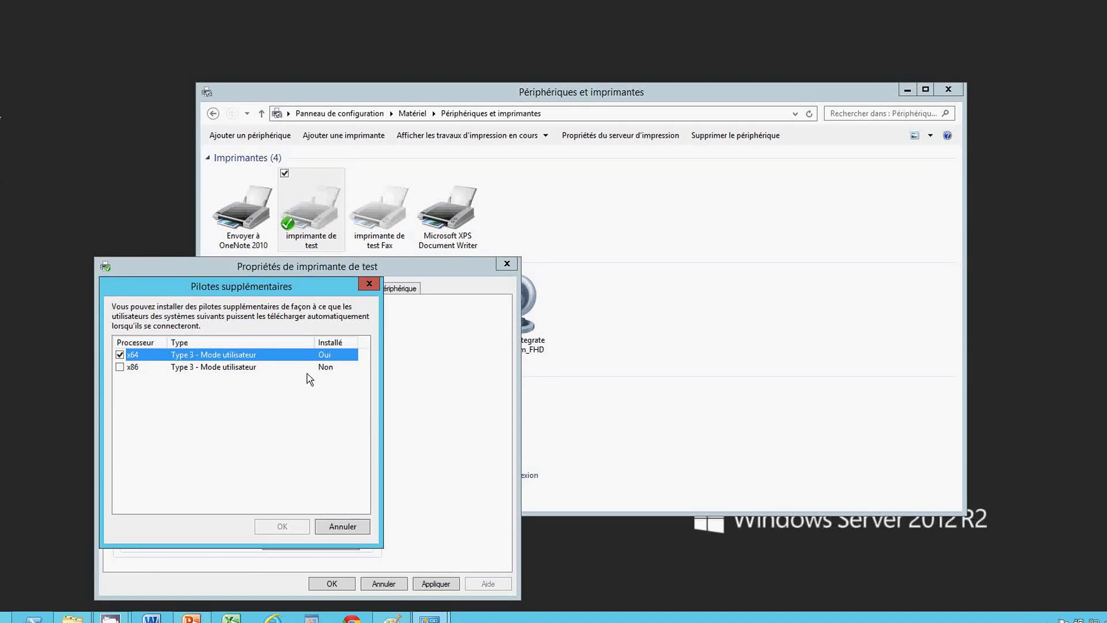
{"action": "left_click", "coordinate": [369, 283]}
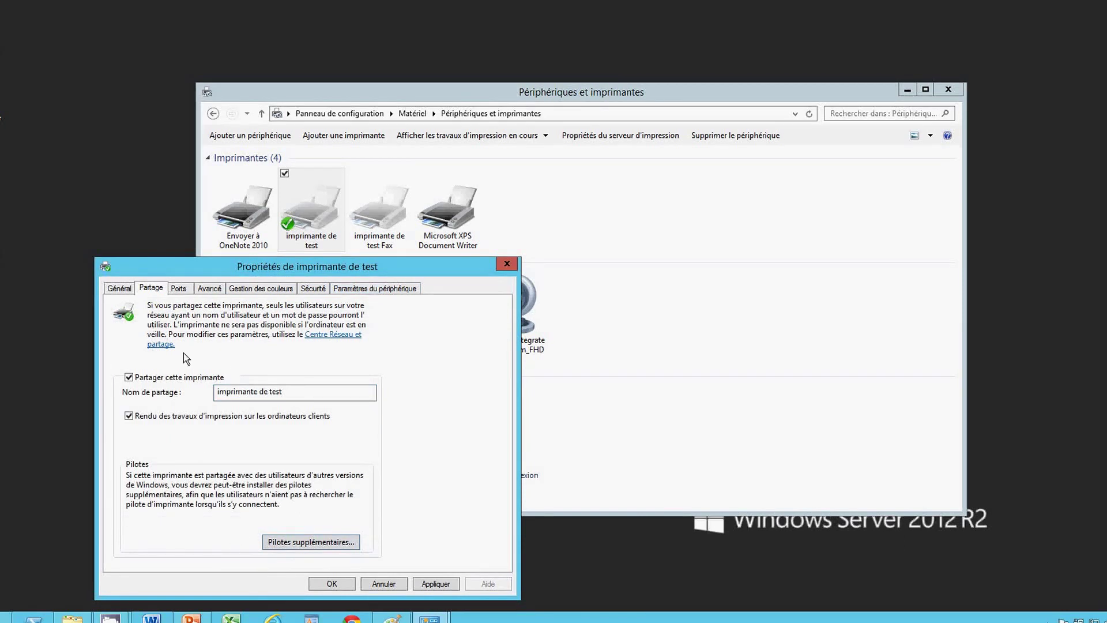
Apply the sharing settings of "imprimante de test" and close its properties.
{"action": "left_click", "coordinate": [442, 584]}
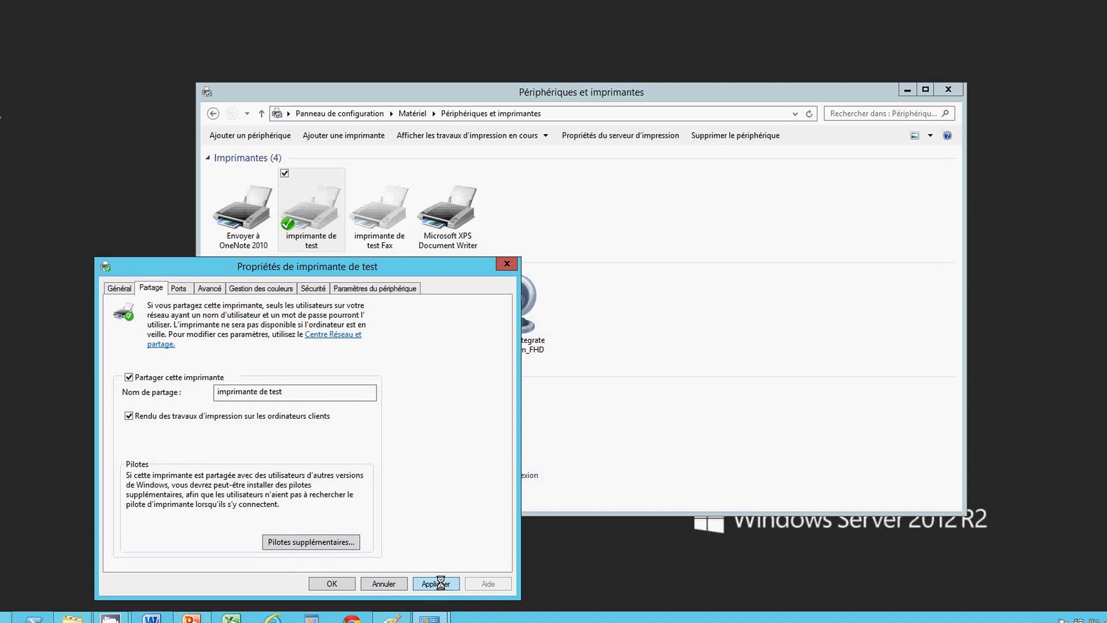
{"action": "left_click", "coordinate": [341, 584]}
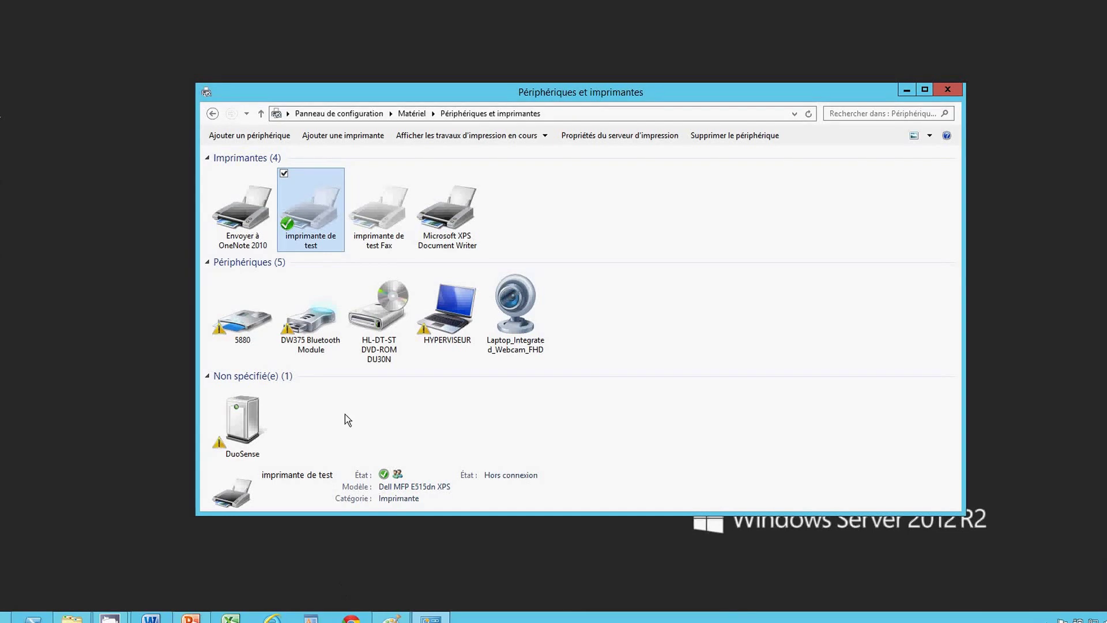
View the print options of "imprimante de test" and close them.
{"action": "right_click", "coordinate": [320, 225]}
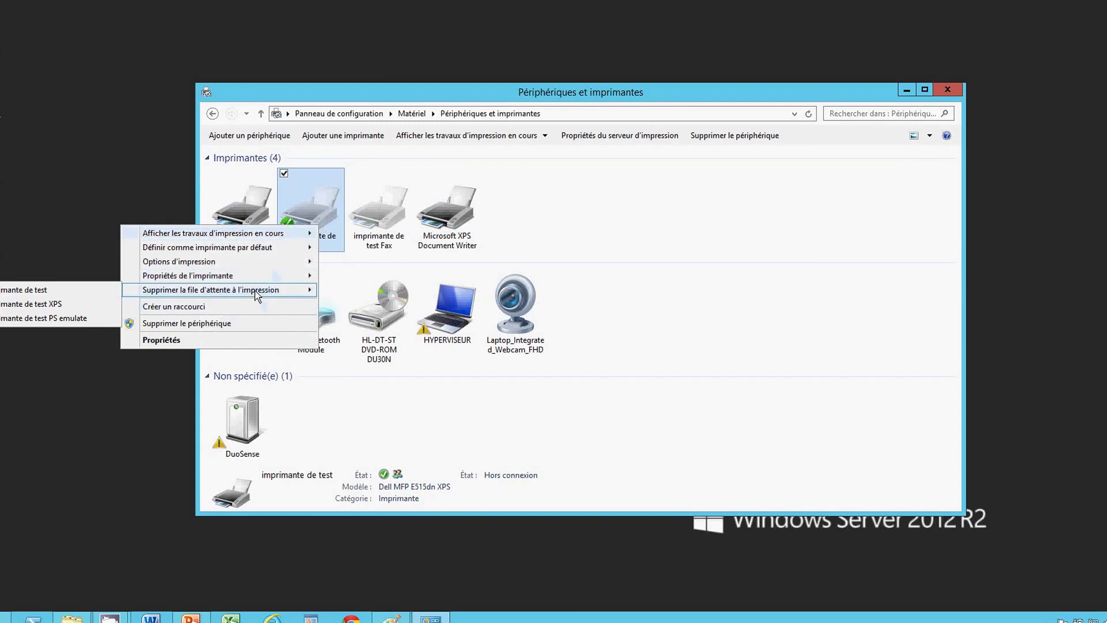
{"action": "mouse_move", "coordinate": [253, 281]}
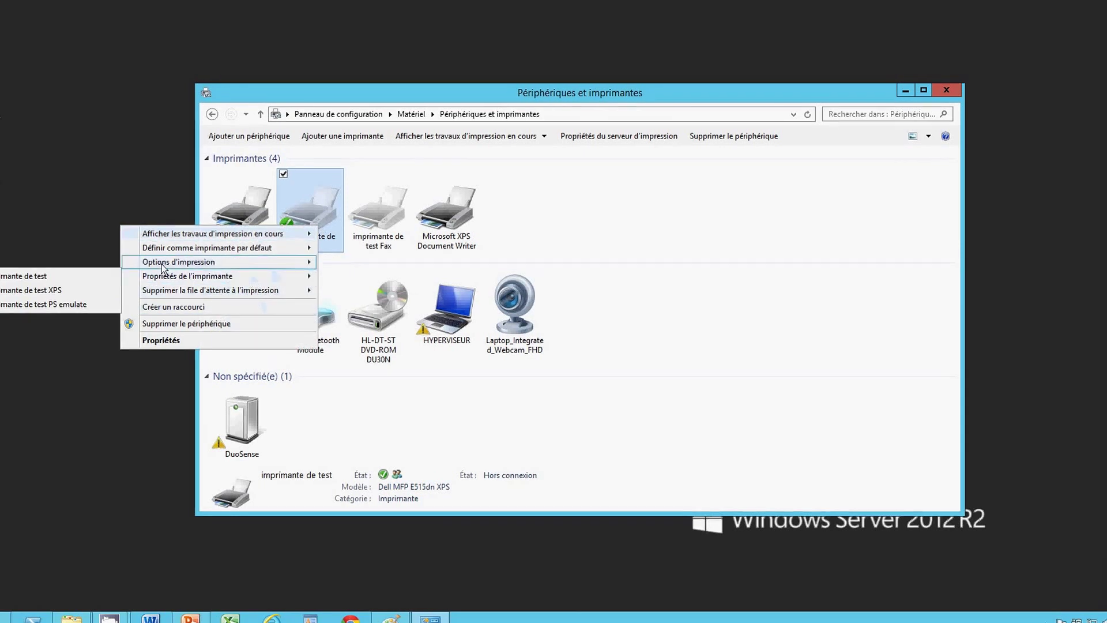
{"action": "mouse_move", "coordinate": [163, 264]}
{"action": "left_click", "coordinate": [106, 262]}
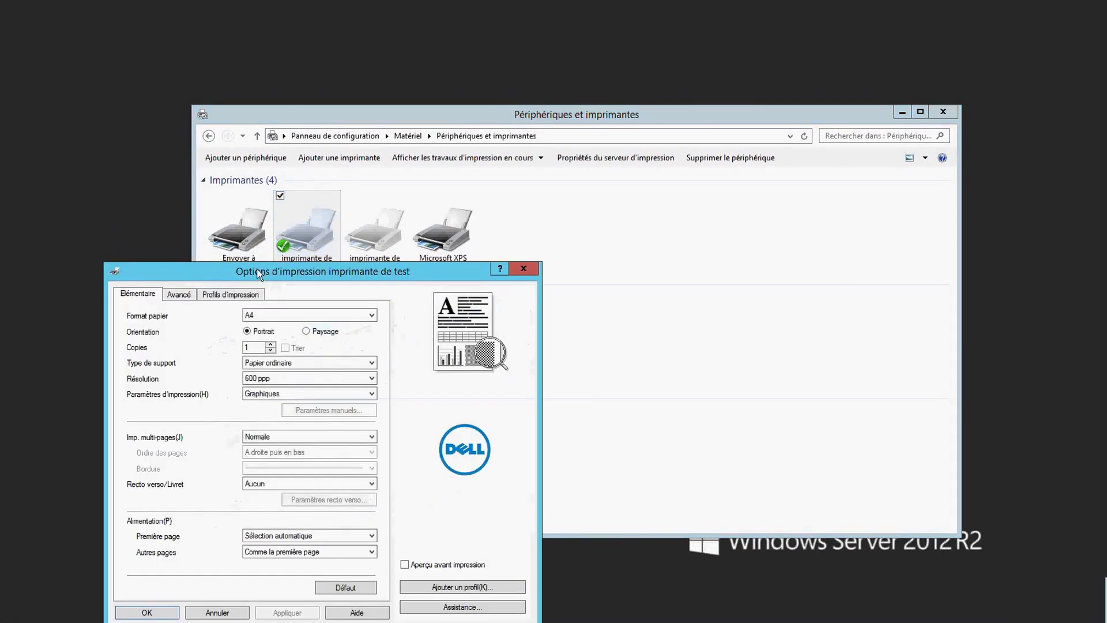
{"action": "left_click", "coordinate": [523, 269]}
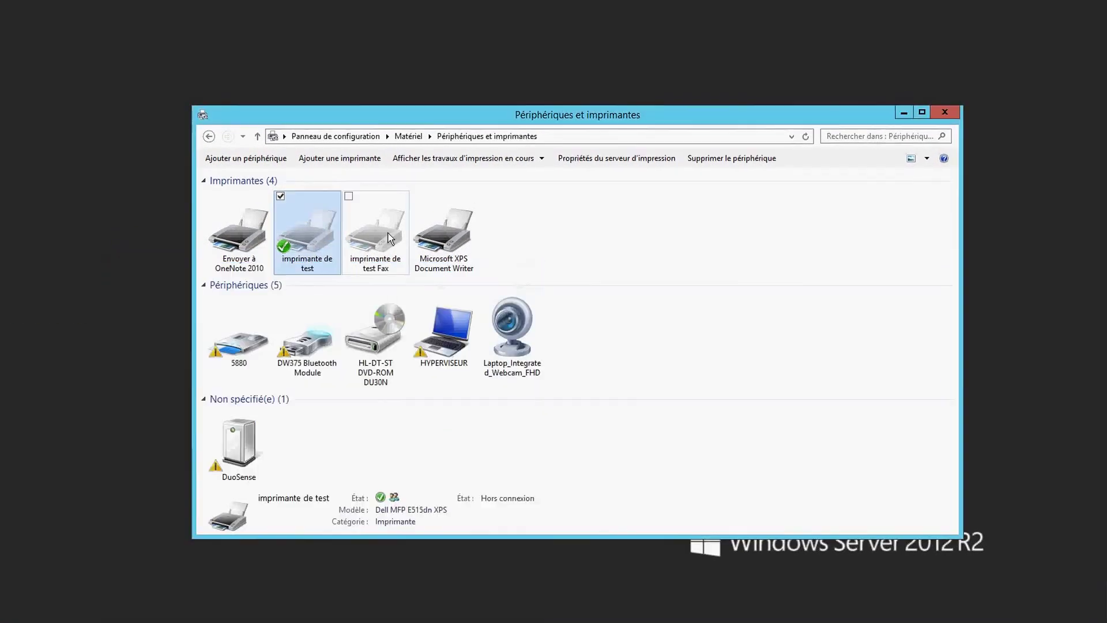
Open the security permissions of "imprimante de test" in its printer properties.
{"action": "right_click", "coordinate": [303, 246]}
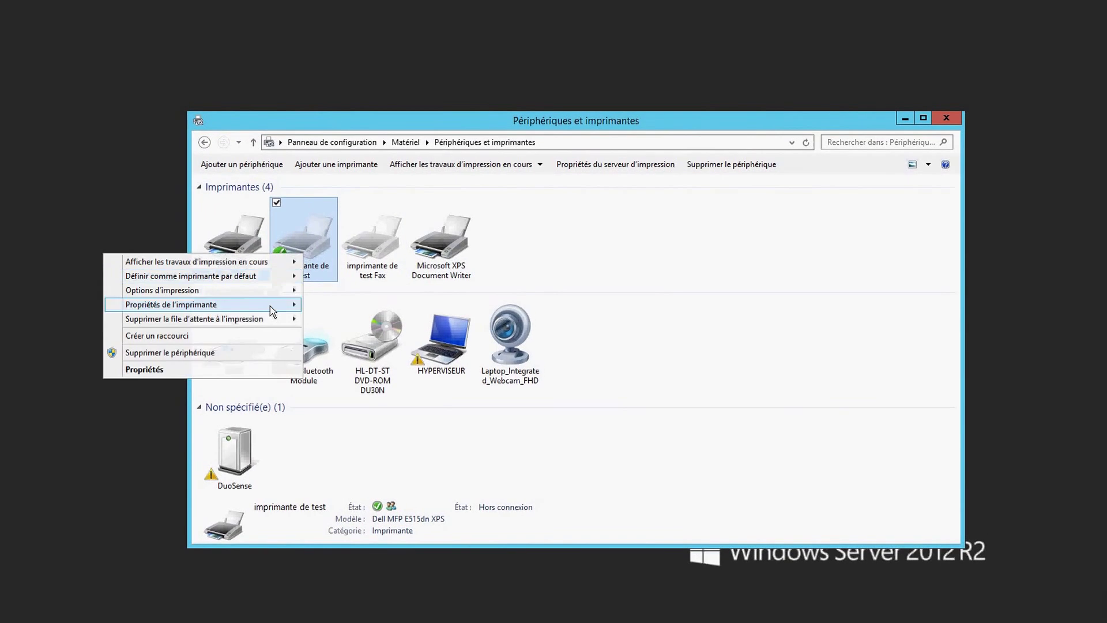
{"action": "mouse_move", "coordinate": [269, 307]}
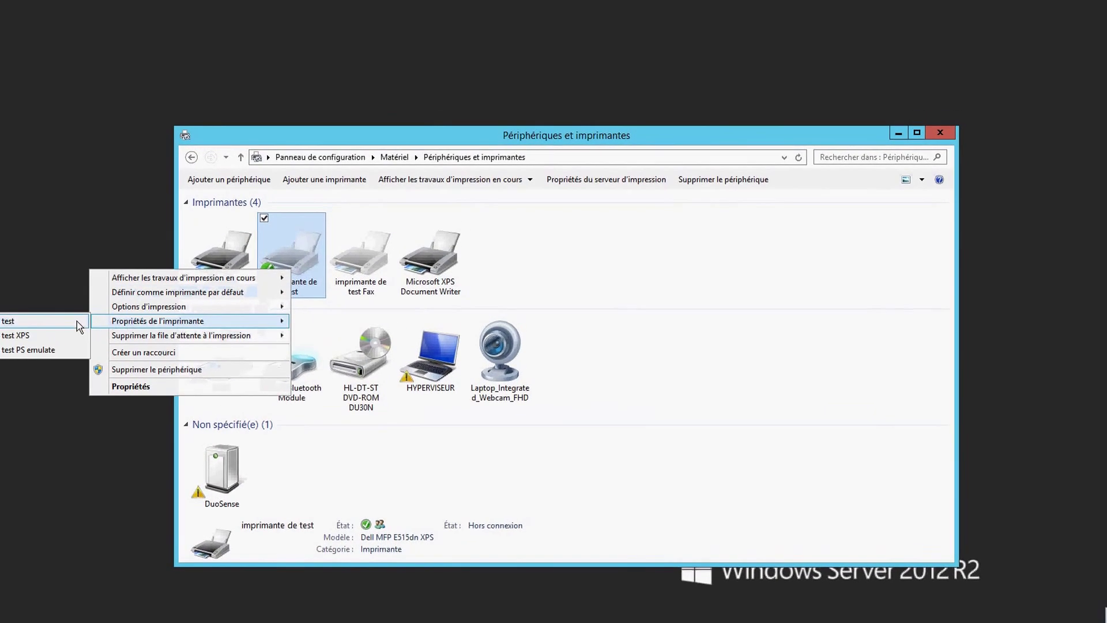
{"action": "left_click", "coordinate": [77, 321]}
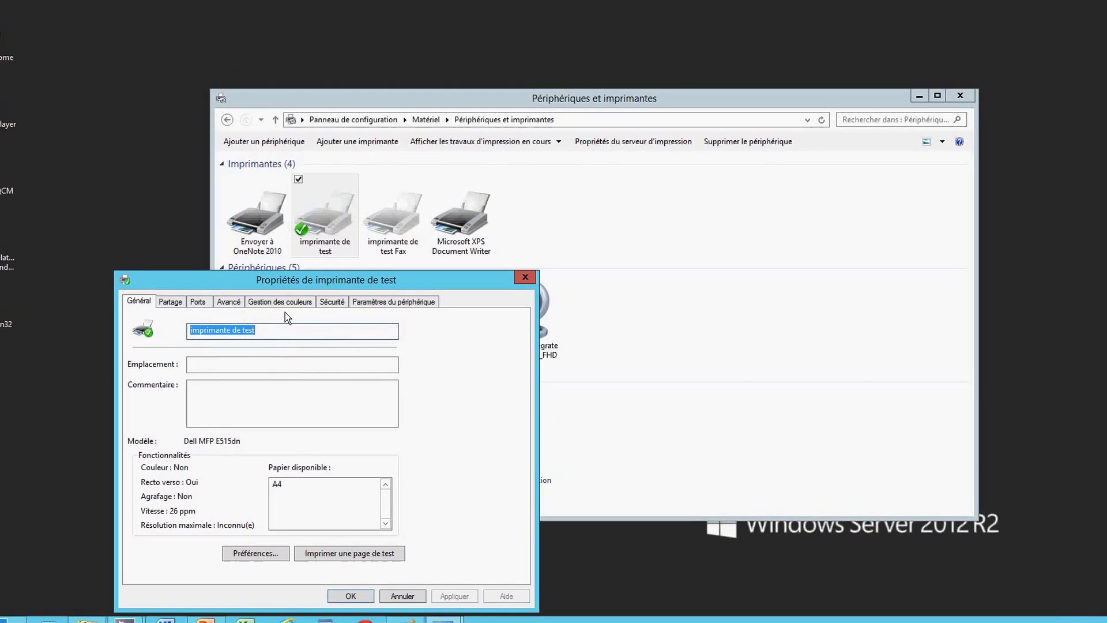
{"action": "left_click", "coordinate": [327, 300]}
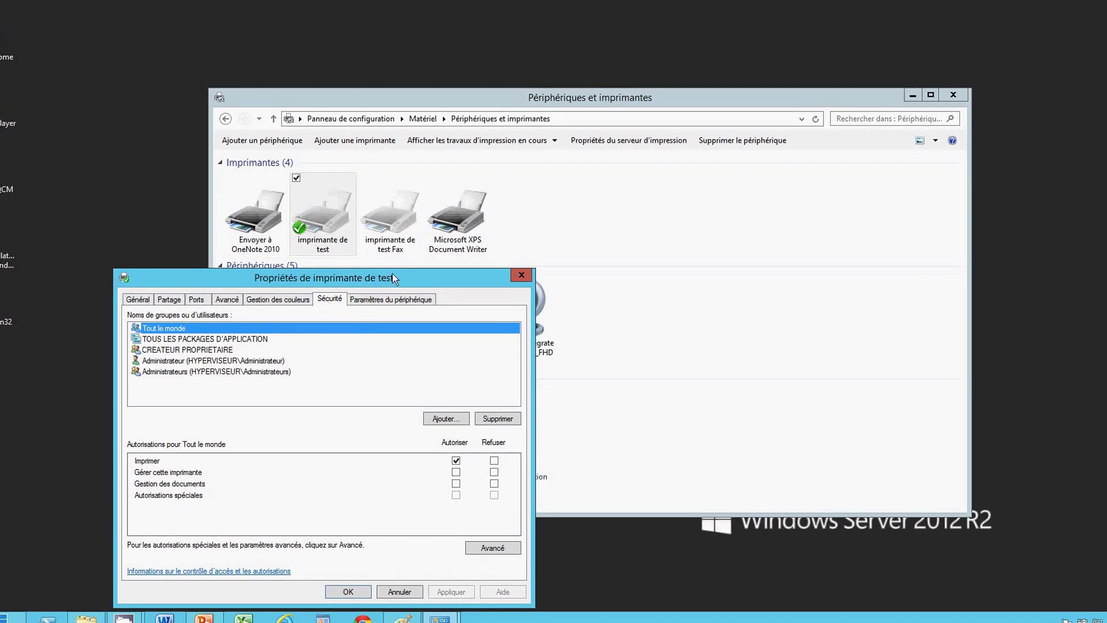
{"action": "left_click_drag", "start_coordinate": [394, 277], "coordinate": [459, 108]}
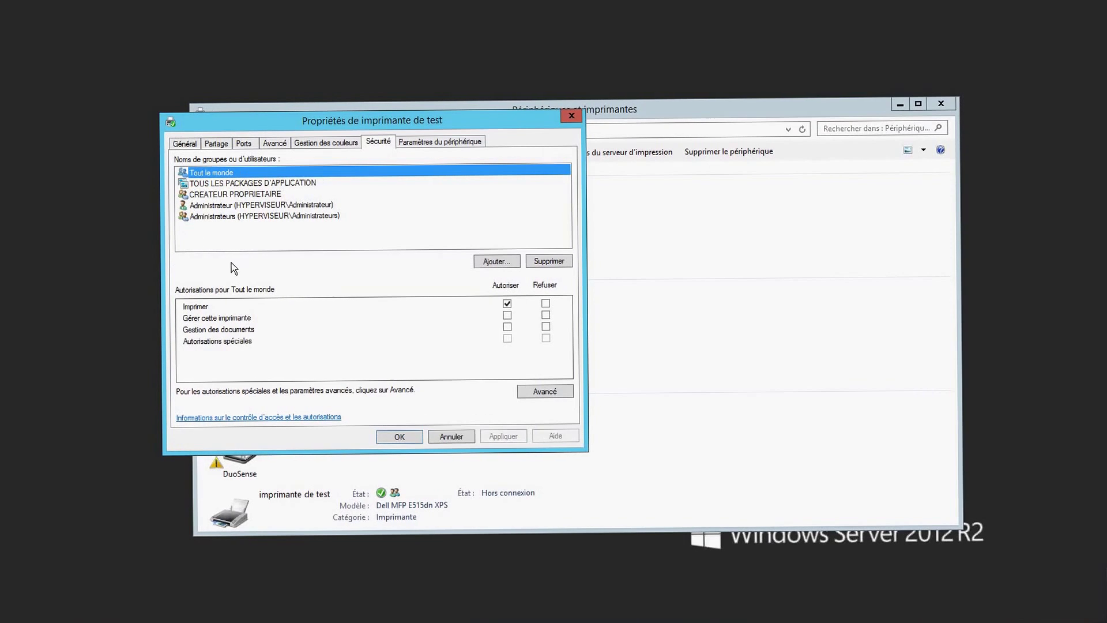
Remove the allowed Gérer cette imprimante and Gestion des documents permissions from the Administrateur user.
{"action": "left_click", "coordinate": [203, 206]}
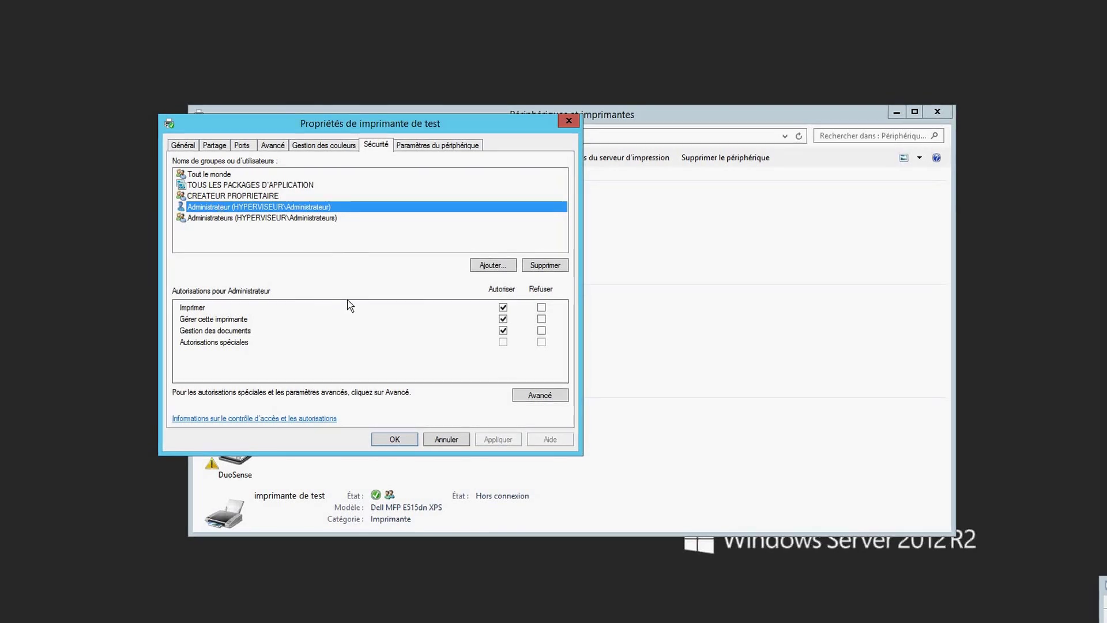
{"action": "left_click", "coordinate": [503, 319]}
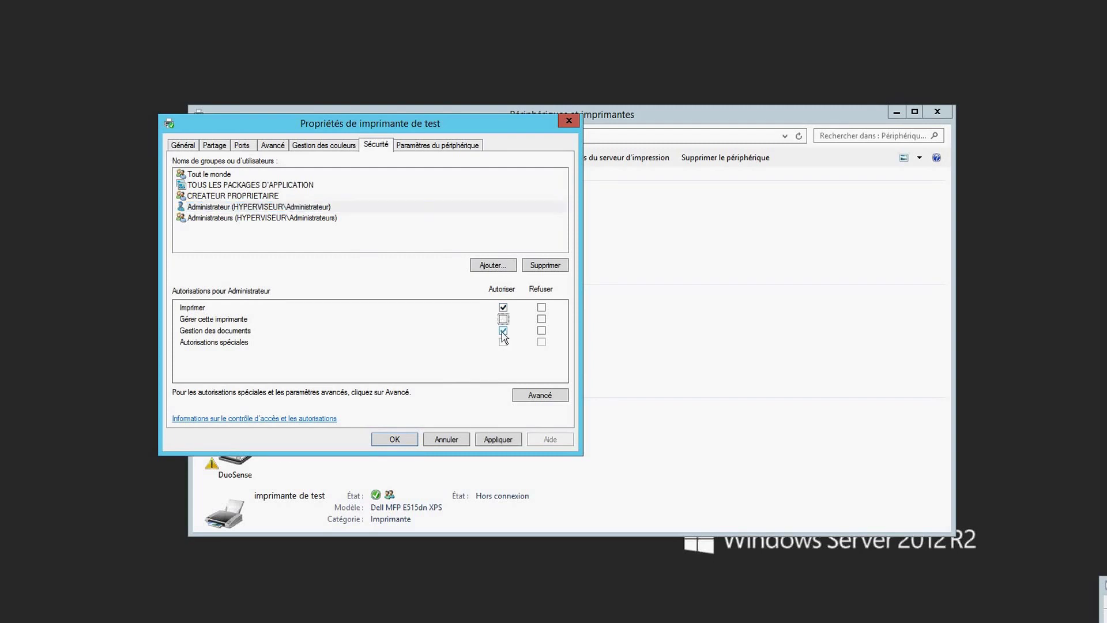
{"action": "left_click", "coordinate": [503, 330]}
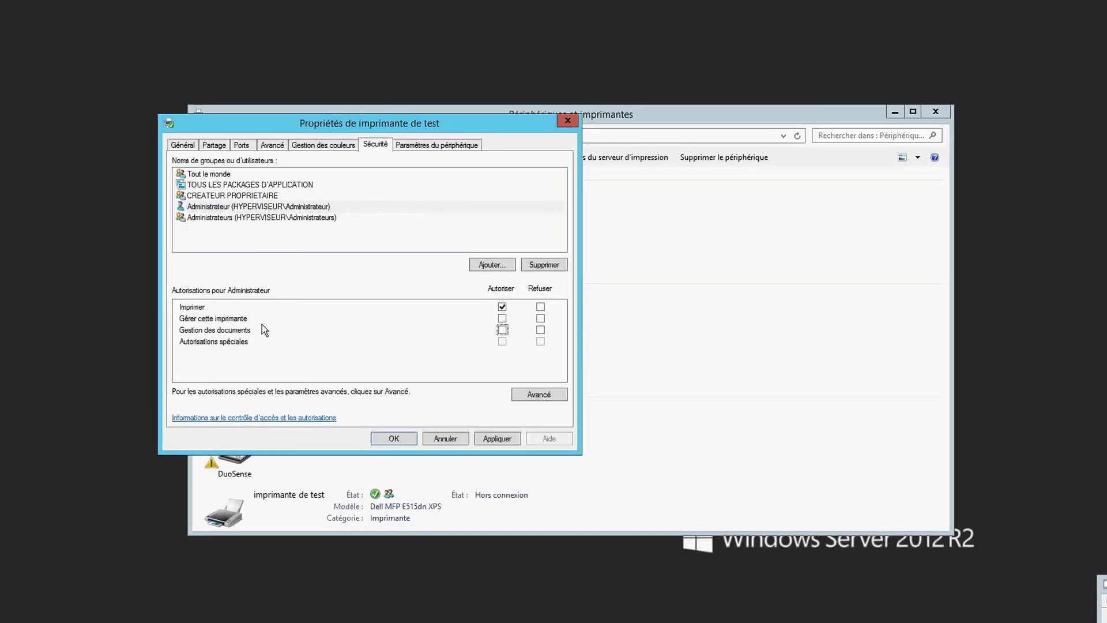
View the printer's device settings, and allow Gérer cette imprimante and Gestion des documents again for the Administrateur user.
{"action": "left_click", "coordinate": [427, 146]}
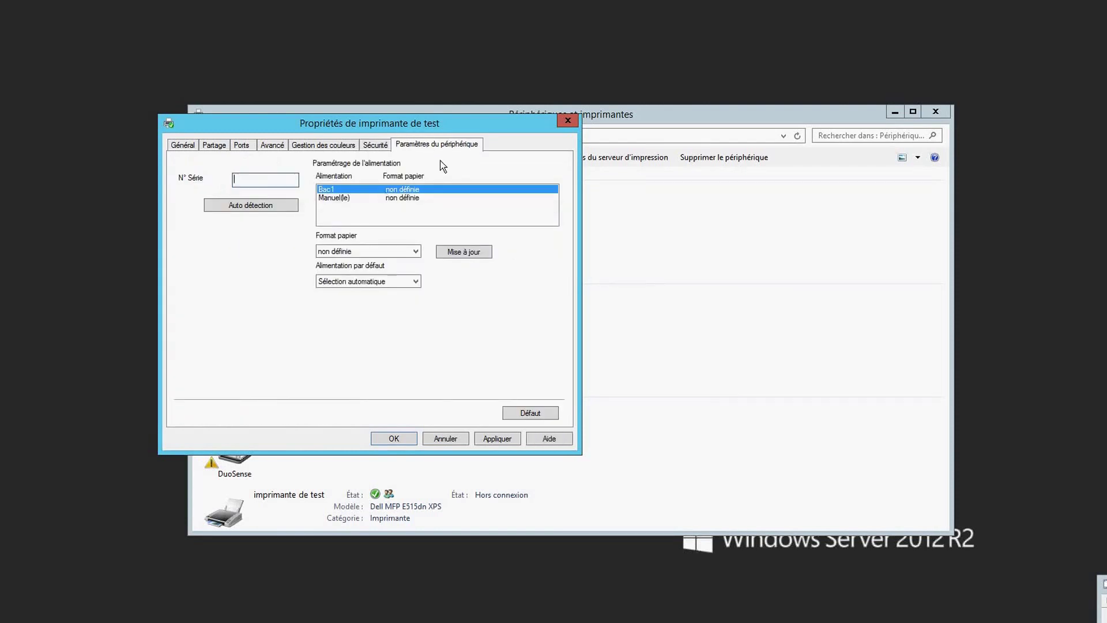
{"action": "left_click", "coordinate": [369, 145]}
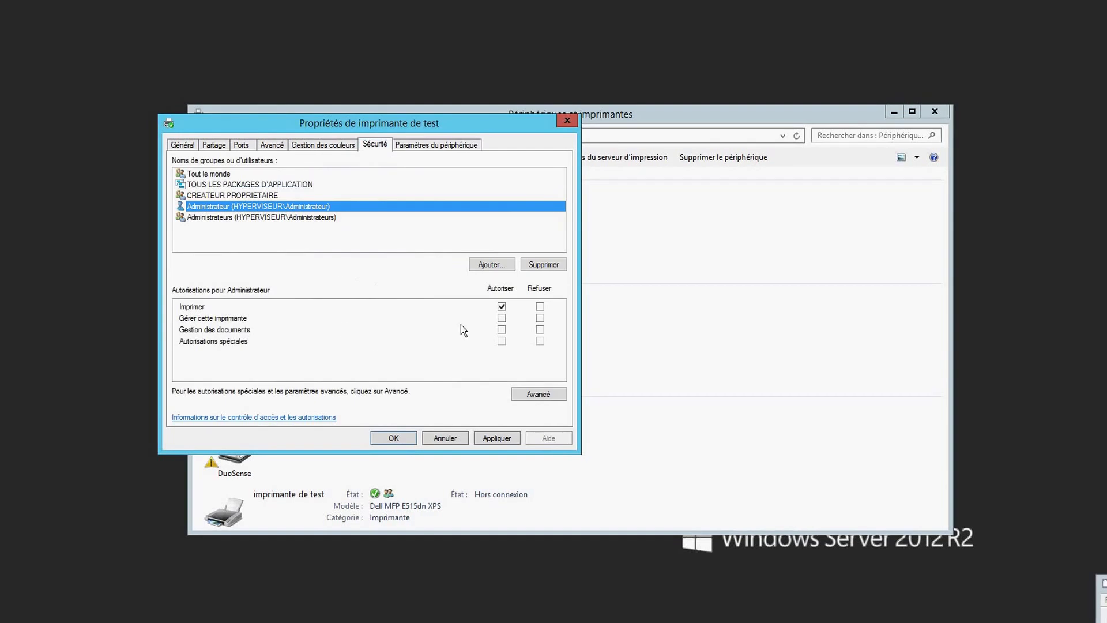
{"action": "left_click", "coordinate": [501, 318]}
{"action": "left_click", "coordinate": [501, 329]}
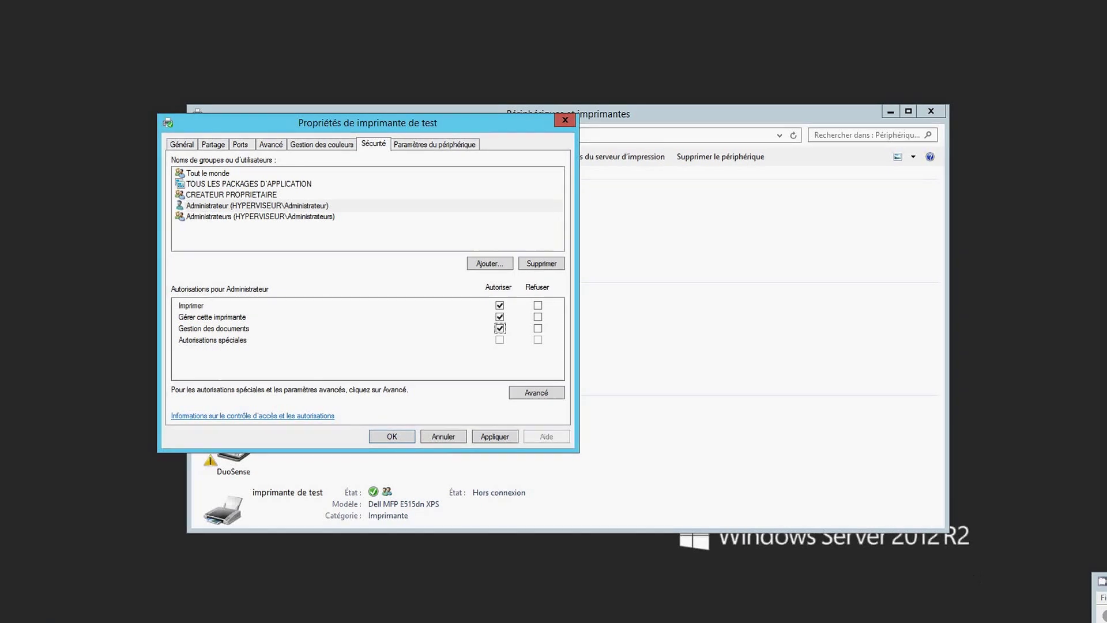
Open the selection of users or groups to add to the printer's permissions and cancel it without adding anyone.
{"action": "left_click", "coordinate": [1100, 597]}
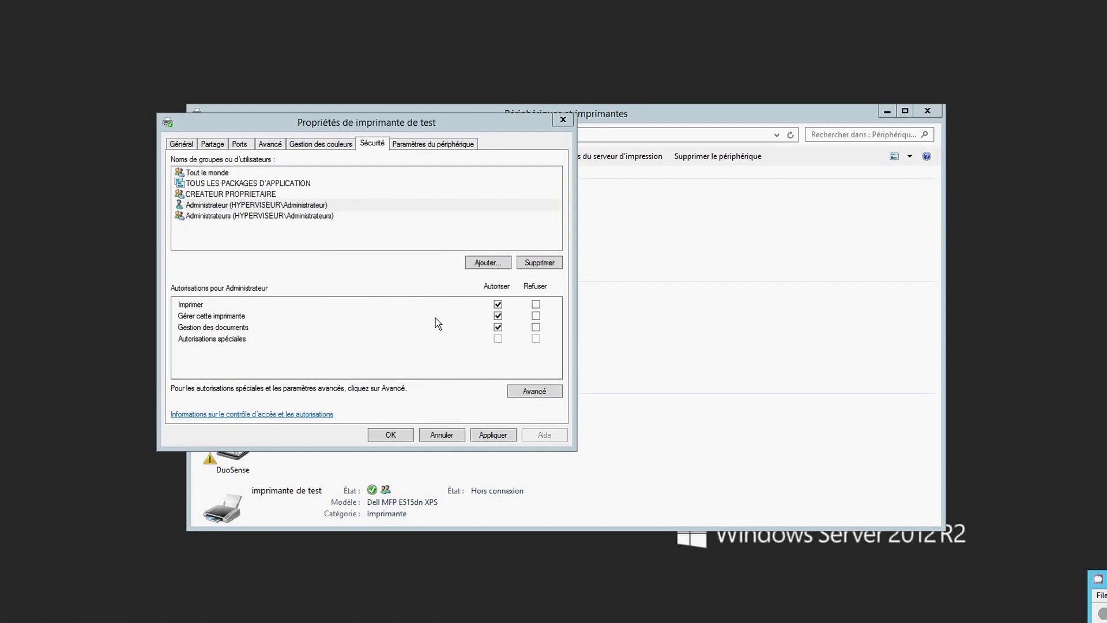
{"action": "left_click", "coordinate": [483, 263]}
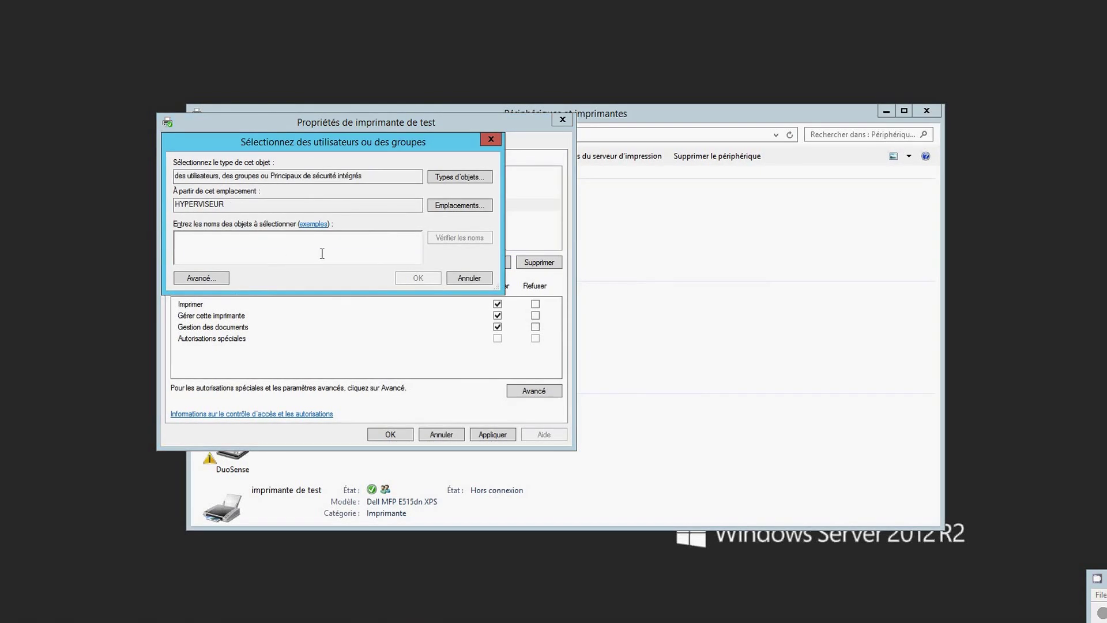
{"action": "left_click", "coordinate": [477, 280]}
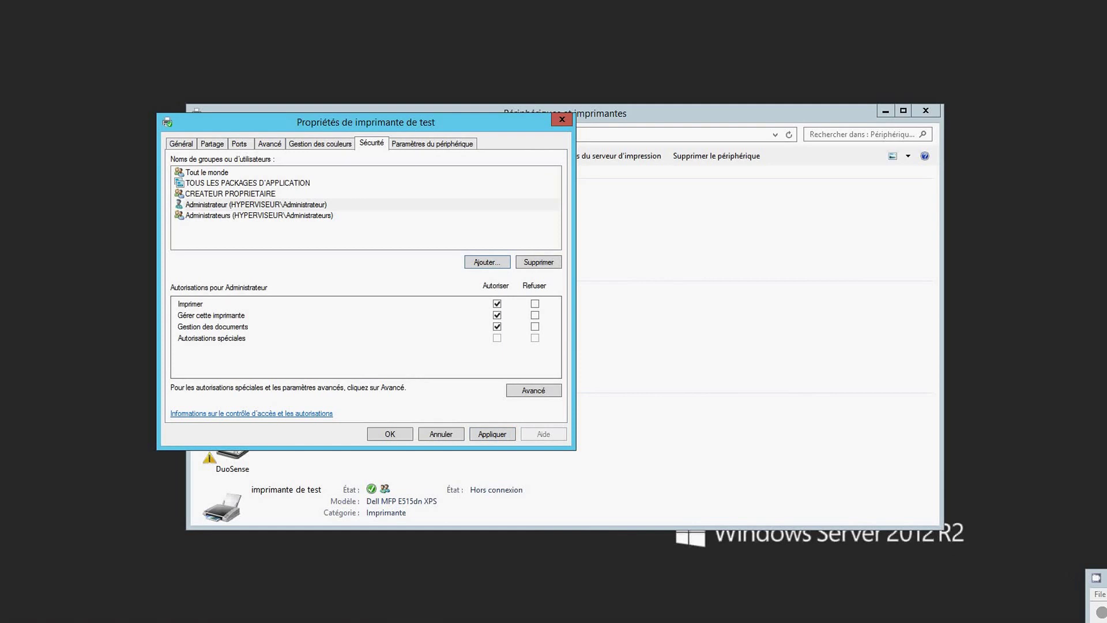
{"action": "left_click", "coordinate": [1102, 612]}
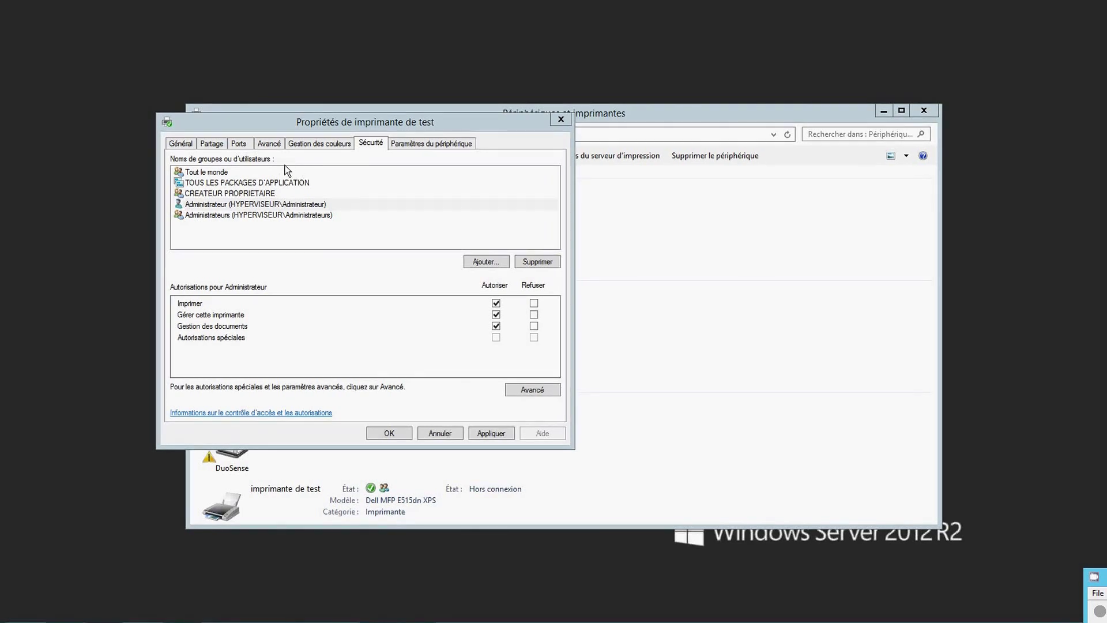
View the ports, advanced, colour management and security settings of "imprimante de test".
{"action": "left_click", "coordinate": [244, 146]}
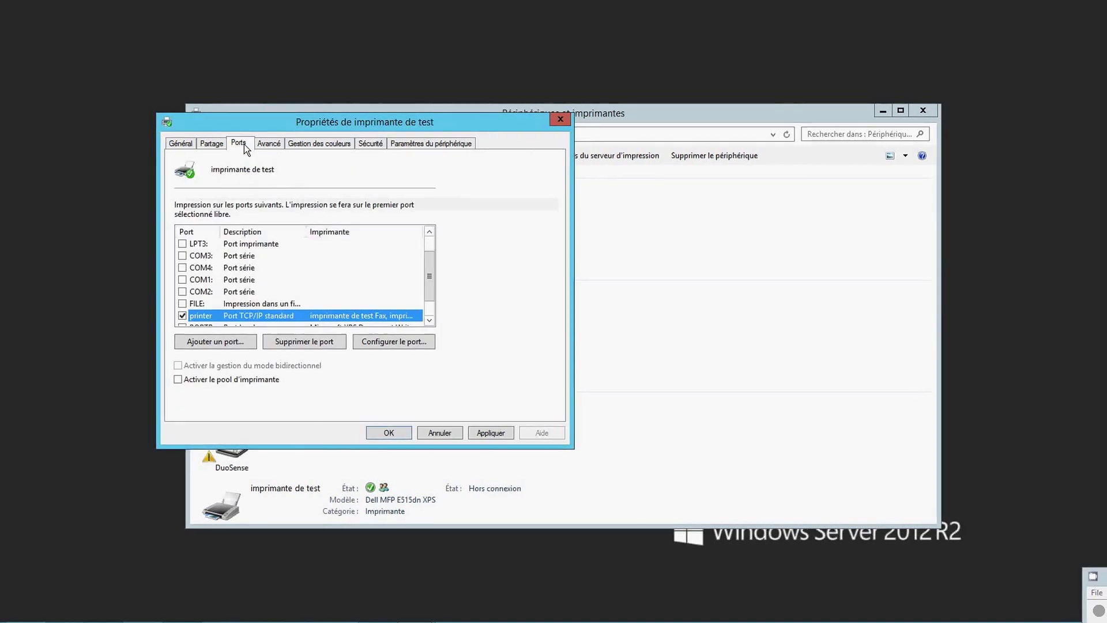
{"action": "left_click", "coordinate": [274, 145]}
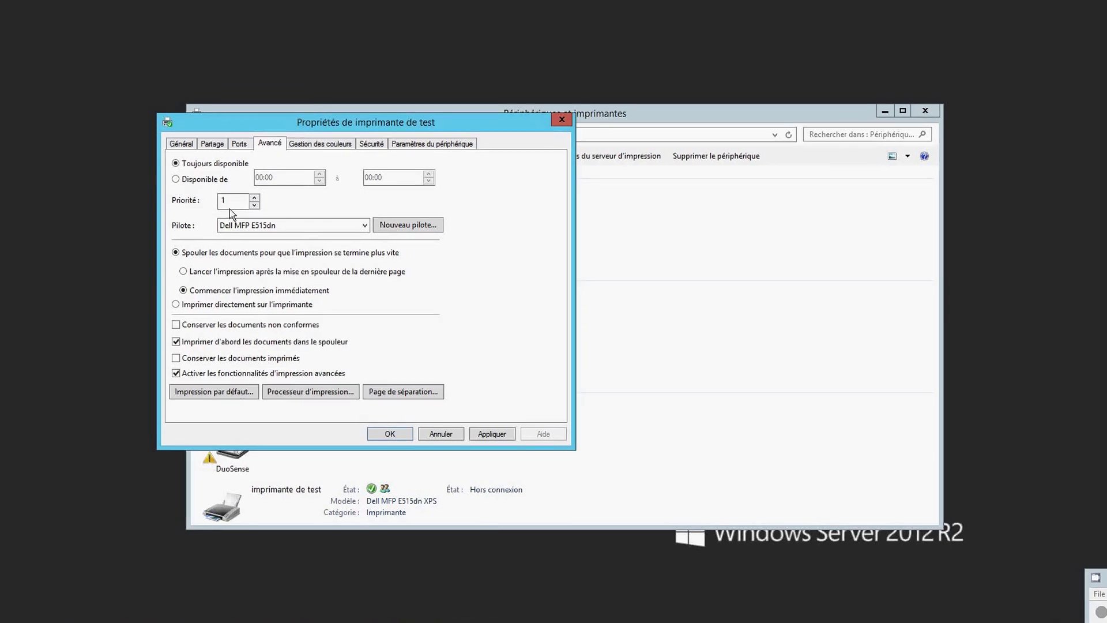
{"action": "left_click_drag", "start_coordinate": [324, 116], "coordinate": [512, 269]}
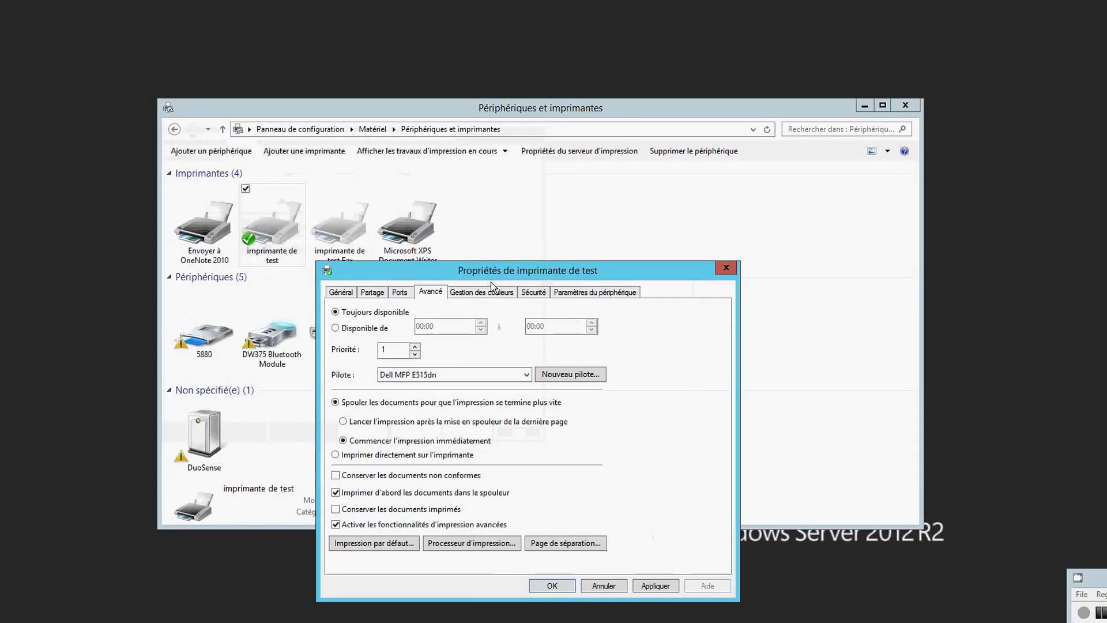
{"action": "left_click", "coordinate": [492, 292]}
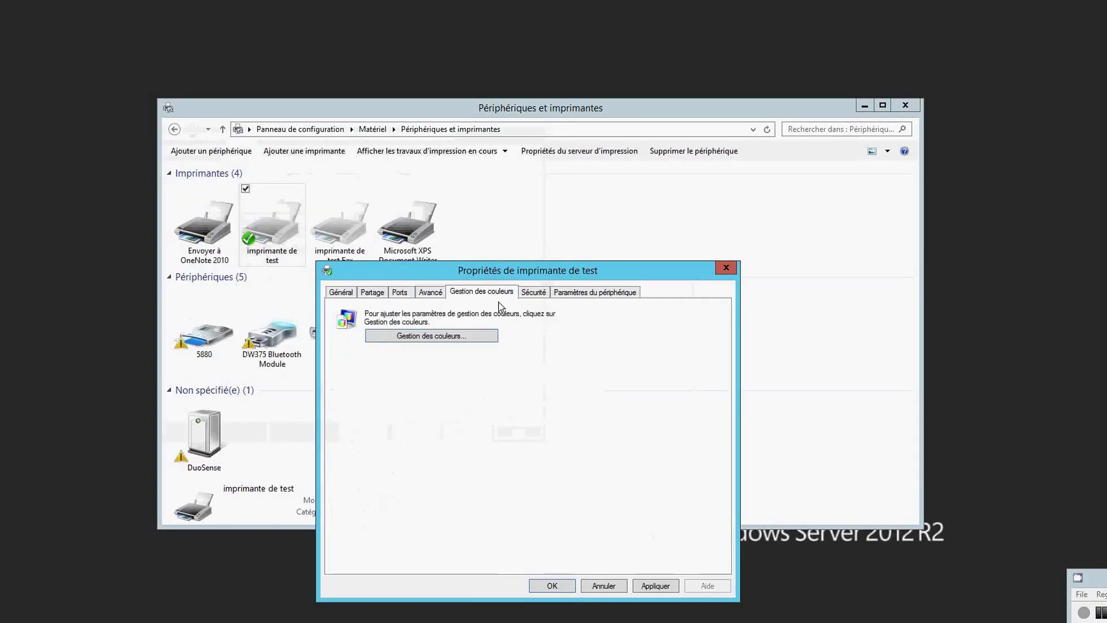
{"action": "left_click", "coordinate": [534, 294]}
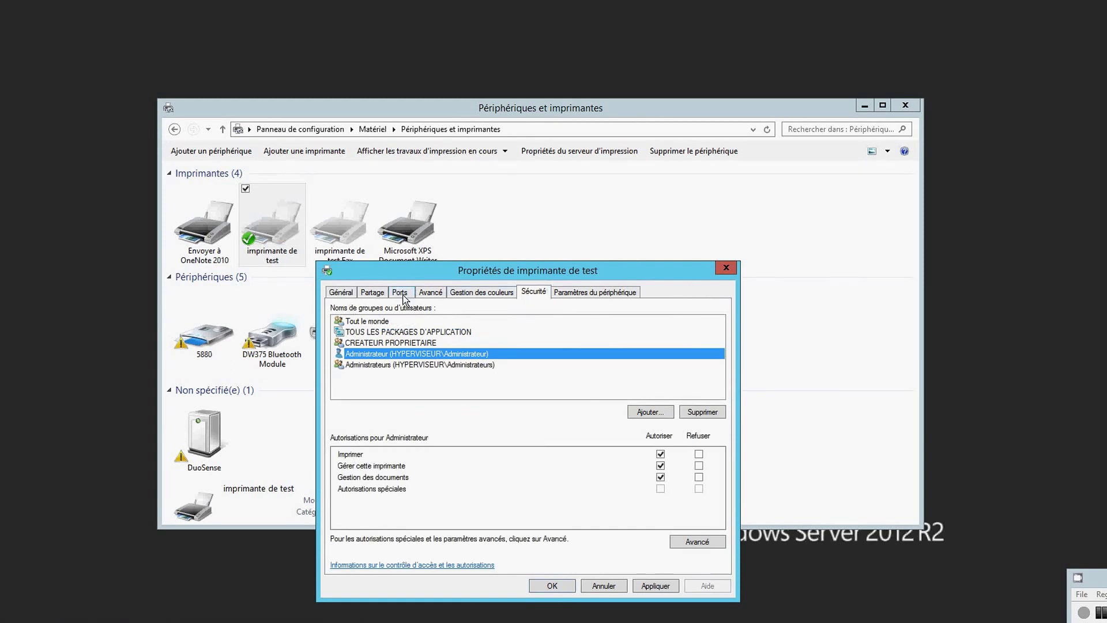
Try a priority of 2 in the printer's advanced settings, revert it to 1, and view the security permissions.
{"action": "left_click", "coordinate": [433, 300]}
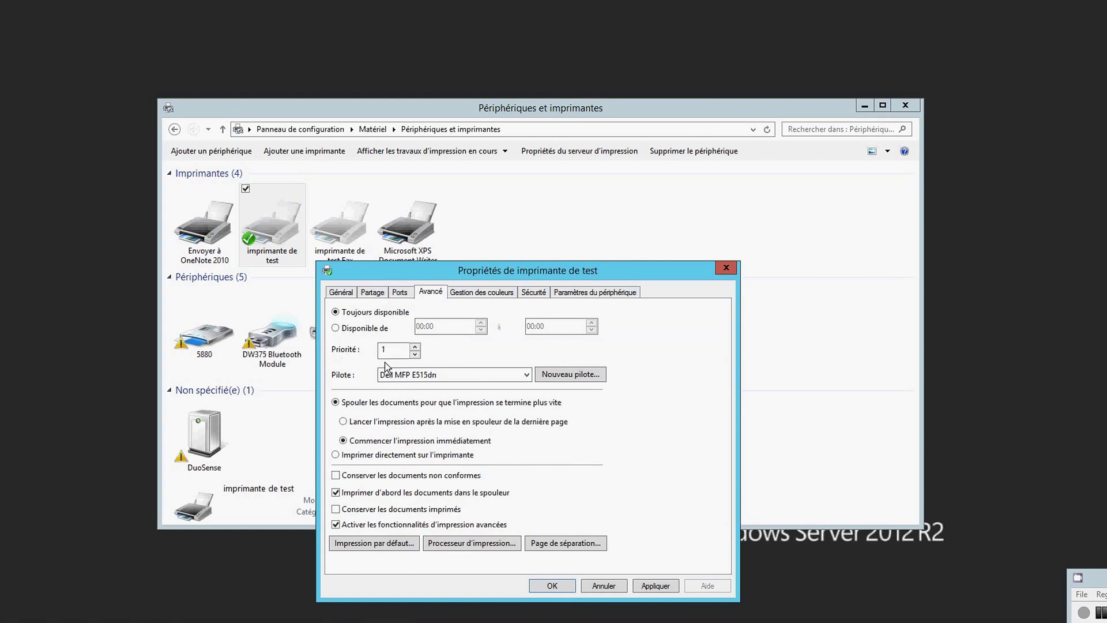
{"action": "left_click", "coordinate": [415, 346]}
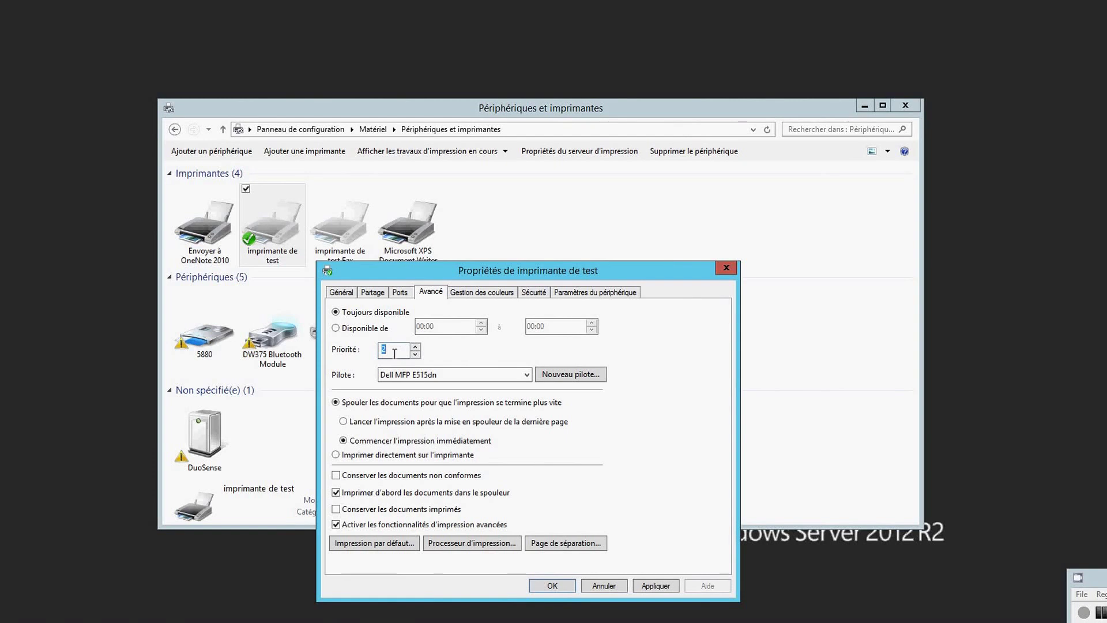
{"action": "left_click", "coordinate": [415, 355]}
{"action": "left_click", "coordinate": [534, 294]}
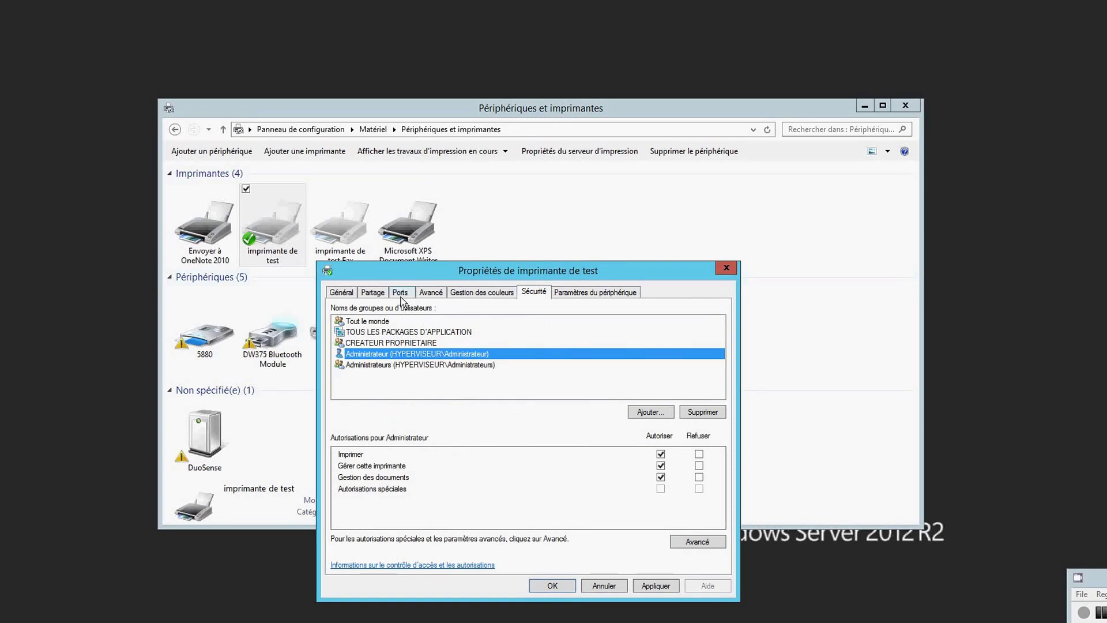
Raise the priority of "imprimante de test" to 5 in its advanced settings.
{"action": "left_click", "coordinate": [431, 292]}
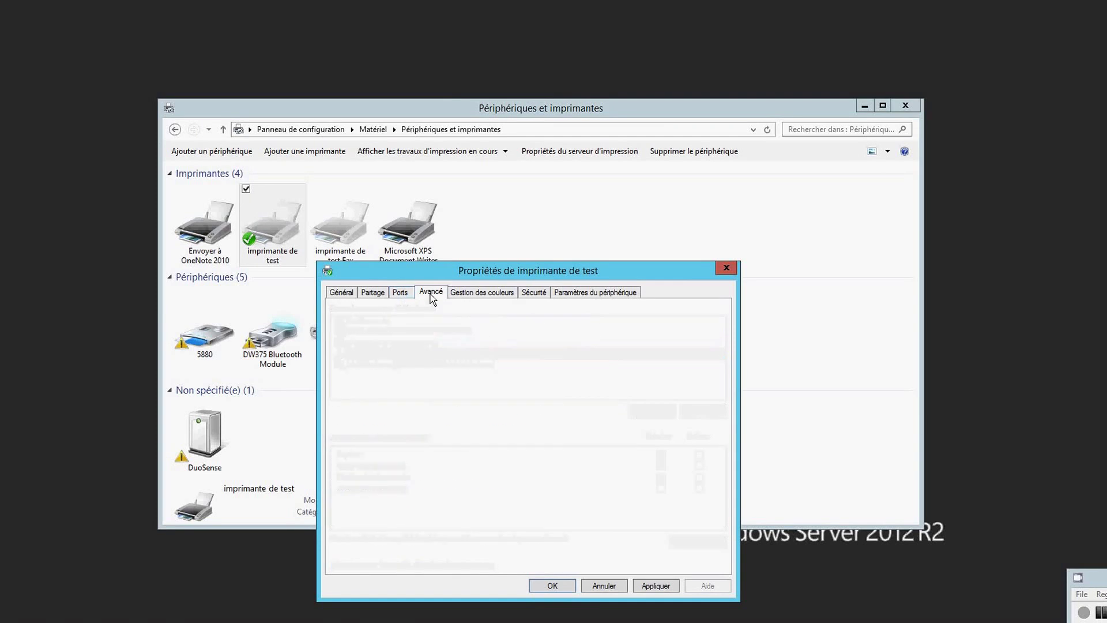
{"action": "left_click", "coordinate": [415, 347]}
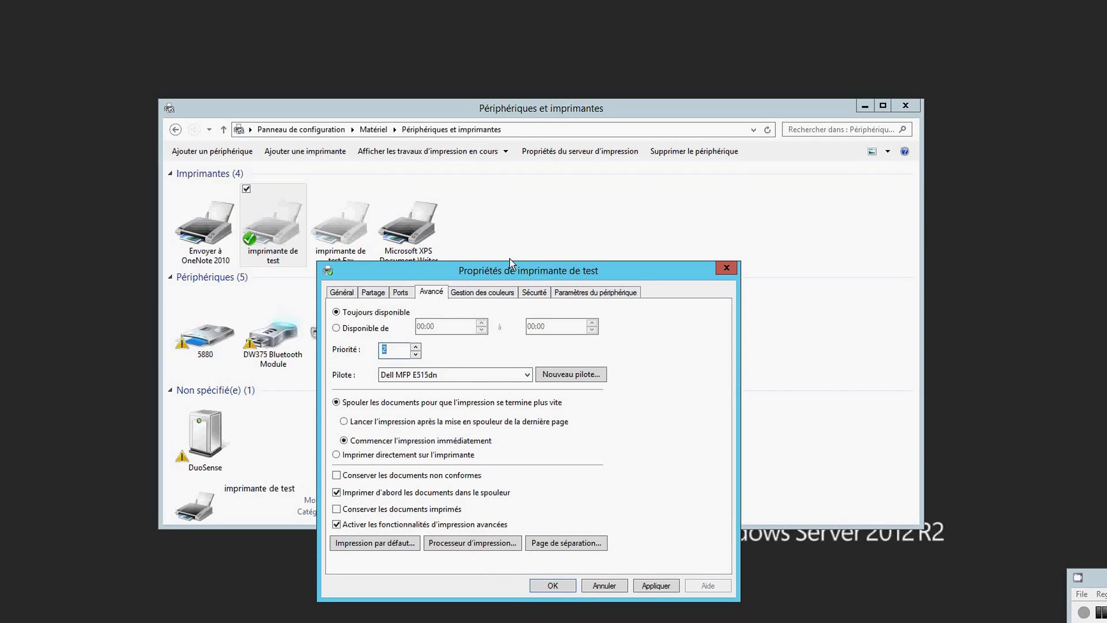
{"action": "left_click", "coordinate": [416, 346]}
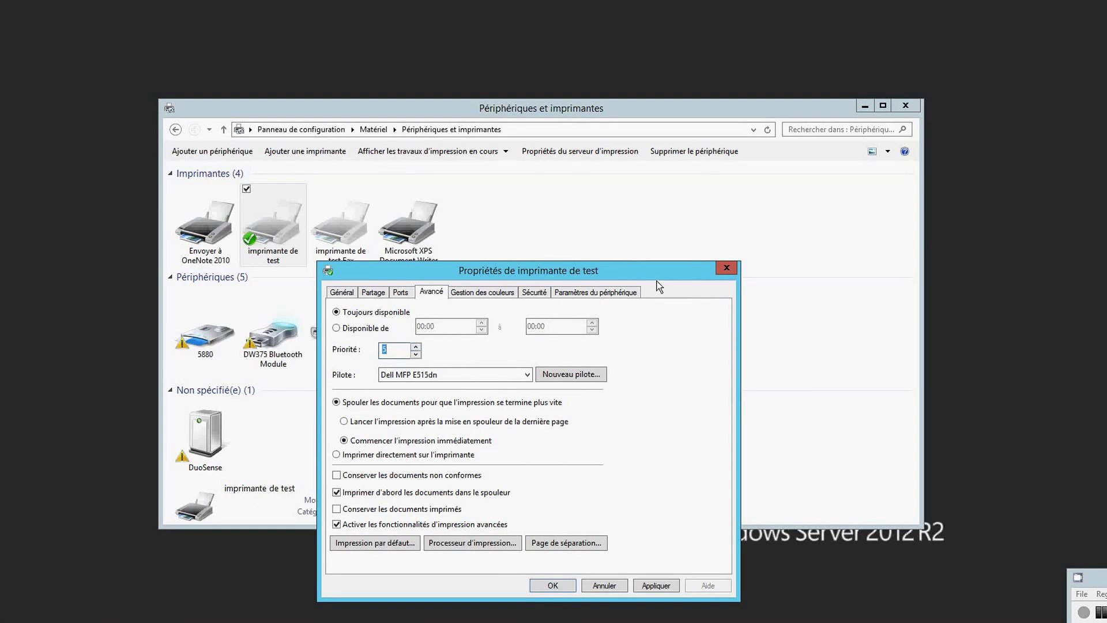
Enable the printer pool option (Activer le pool d'imprimante) in the port settings of "imprimante de test".
{"action": "left_click", "coordinate": [407, 292]}
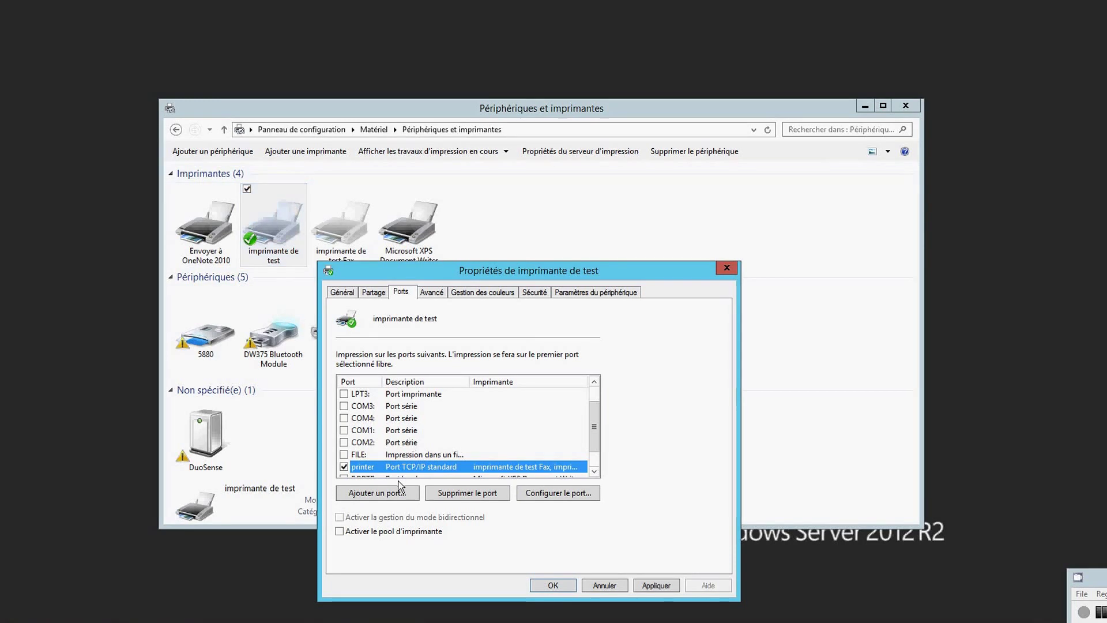
{"action": "left_click", "coordinate": [342, 532]}
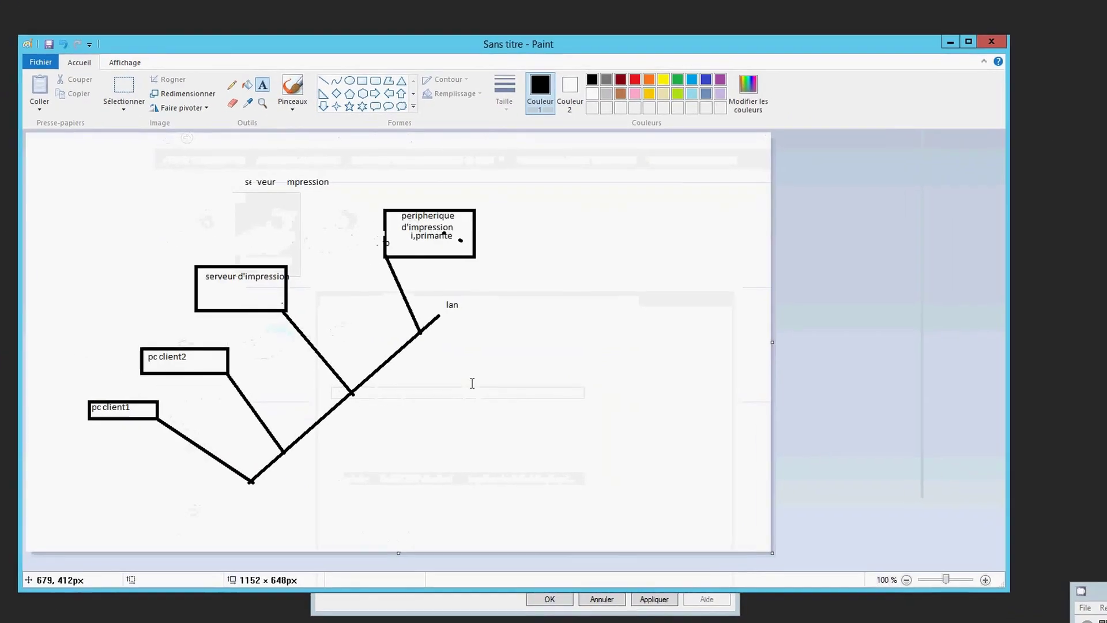
Switch to Paint and start a new blank drawing, discarding the unsaved network diagram.
{"action": "left_click", "coordinate": [38, 43]}
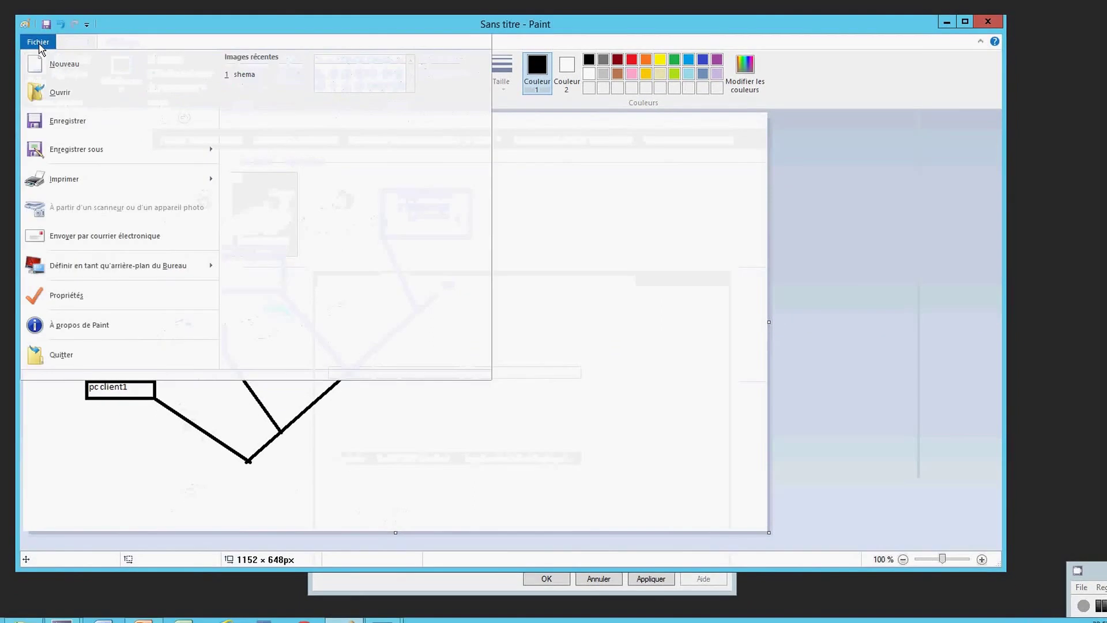
{"action": "mouse_move", "coordinate": [64, 155]}
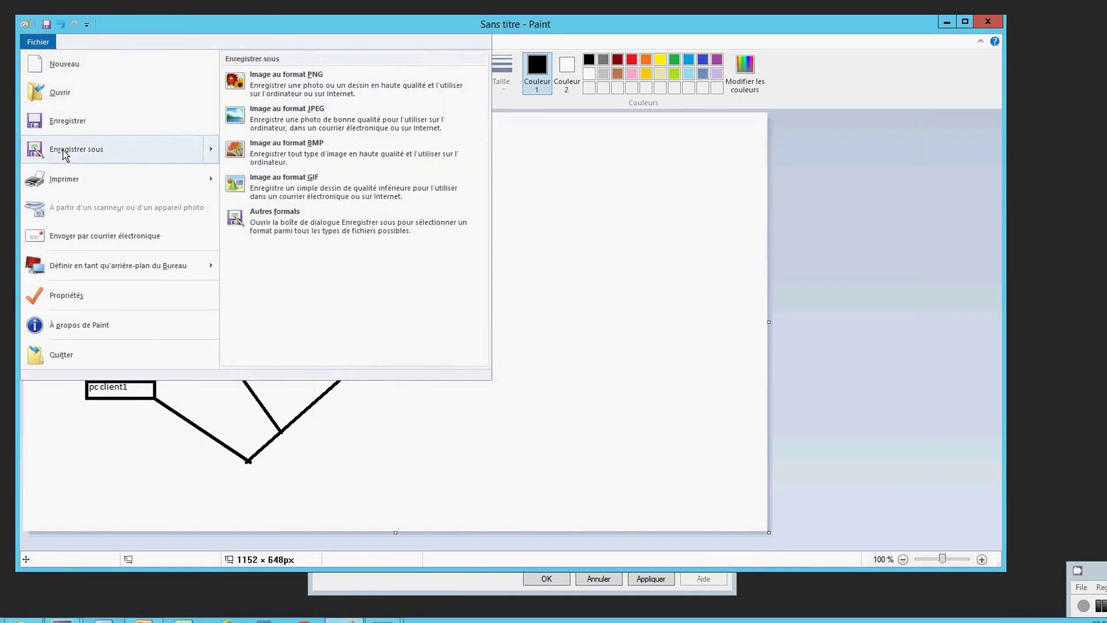
{"action": "left_click", "coordinate": [78, 70]}
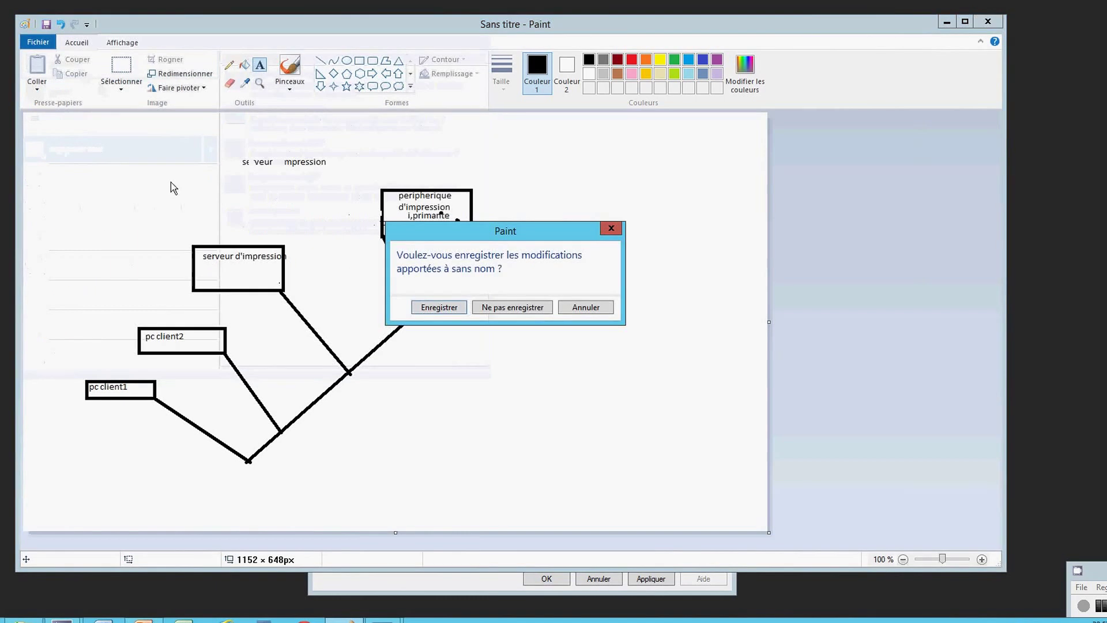
{"action": "left_click", "coordinate": [528, 307]}
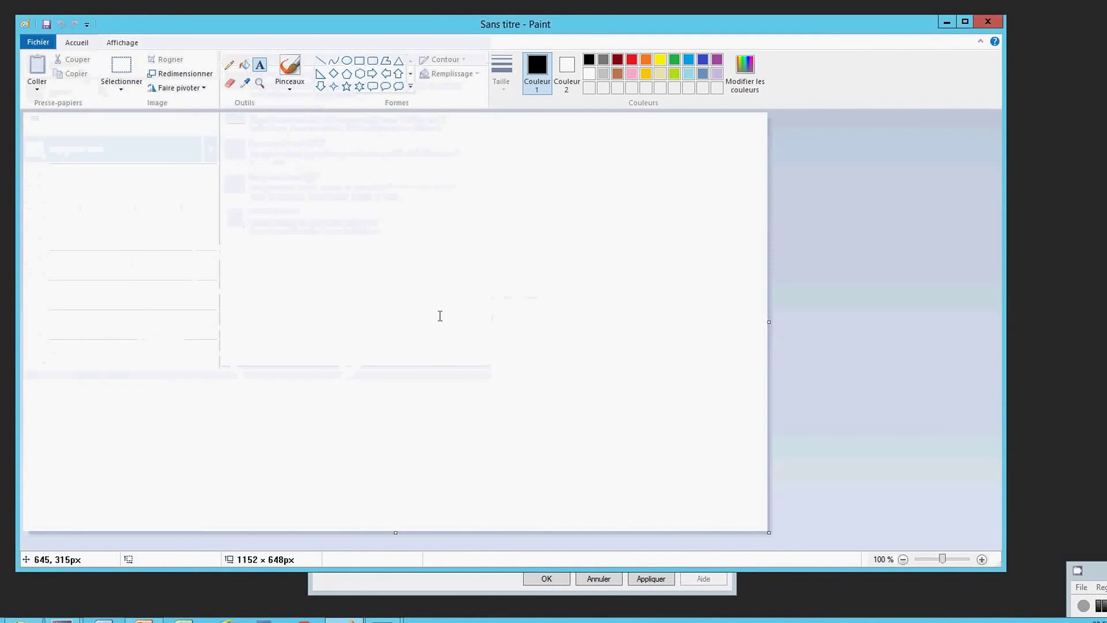
Draw a row of three rectangles across the upper canvas, about 193 × 68, 134 × 76 and 140 × 48 px from left to right.
{"action": "left_click", "coordinate": [359, 61]}
{"action": "left_click_drag", "start_coordinate": [271, 150], "coordinate": [358, 200]}
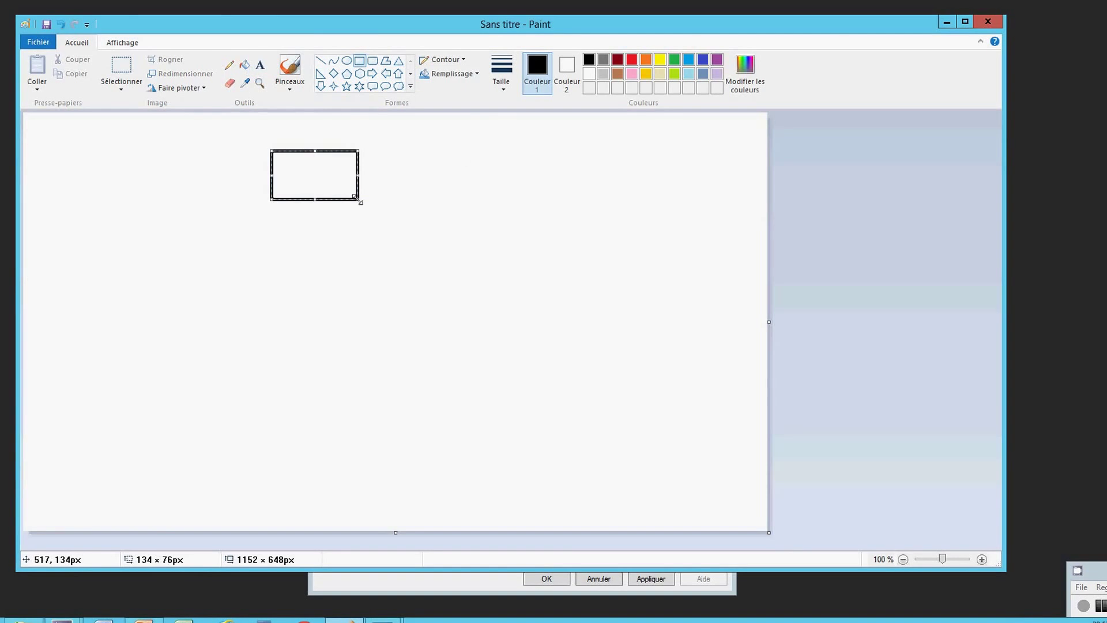
{"action": "mouse_move", "coordinate": [459, 156]}
{"action": "left_mouse_down"}
{"action": "mouse_move", "coordinate": [459, 195]}
{"action": "mouse_move", "coordinate": [550, 187]}
{"action": "left_mouse_up"}
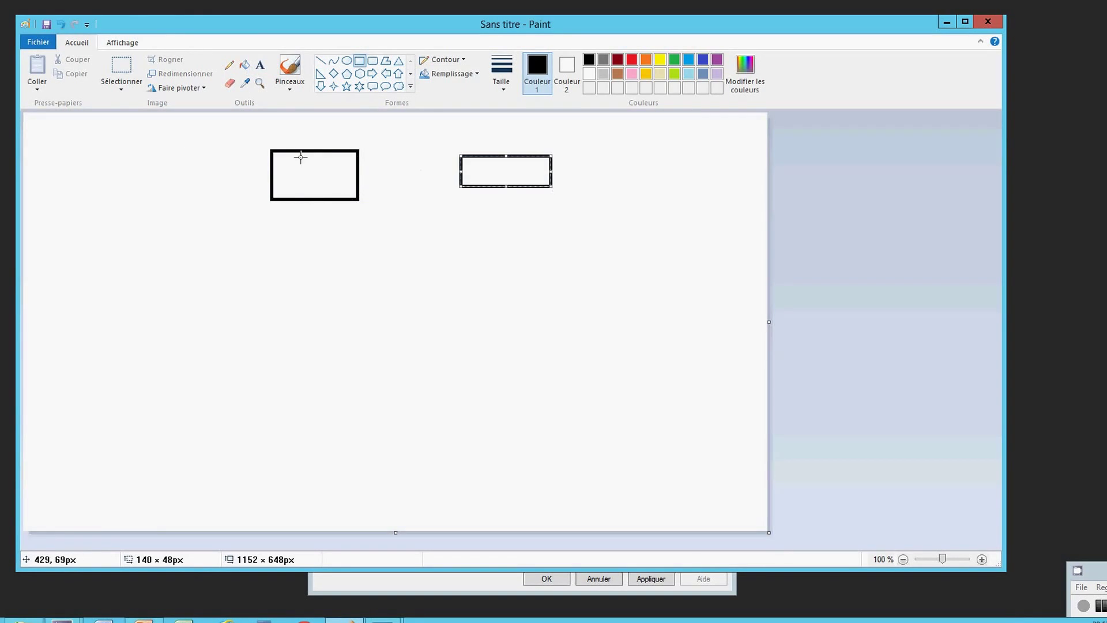
{"action": "left_click_drag", "start_coordinate": [89, 152], "coordinate": [214, 196]}
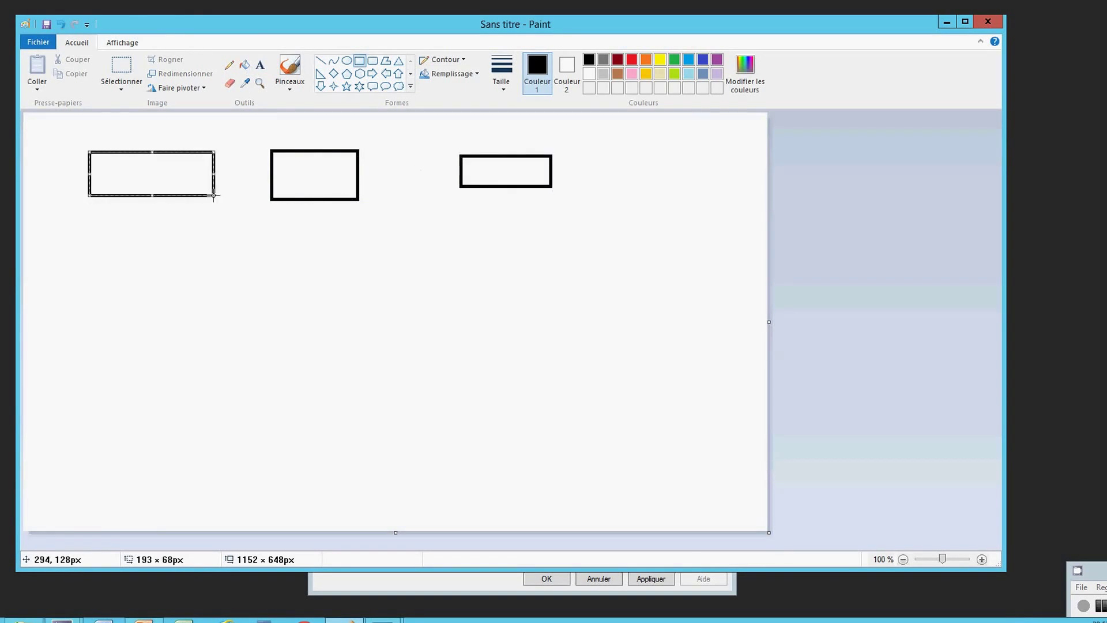
Label the left rectangle "peripherique d'impression" with the Text tool.
{"action": "left_click", "coordinate": [260, 65]}
{"action": "left_click", "coordinate": [103, 154]}
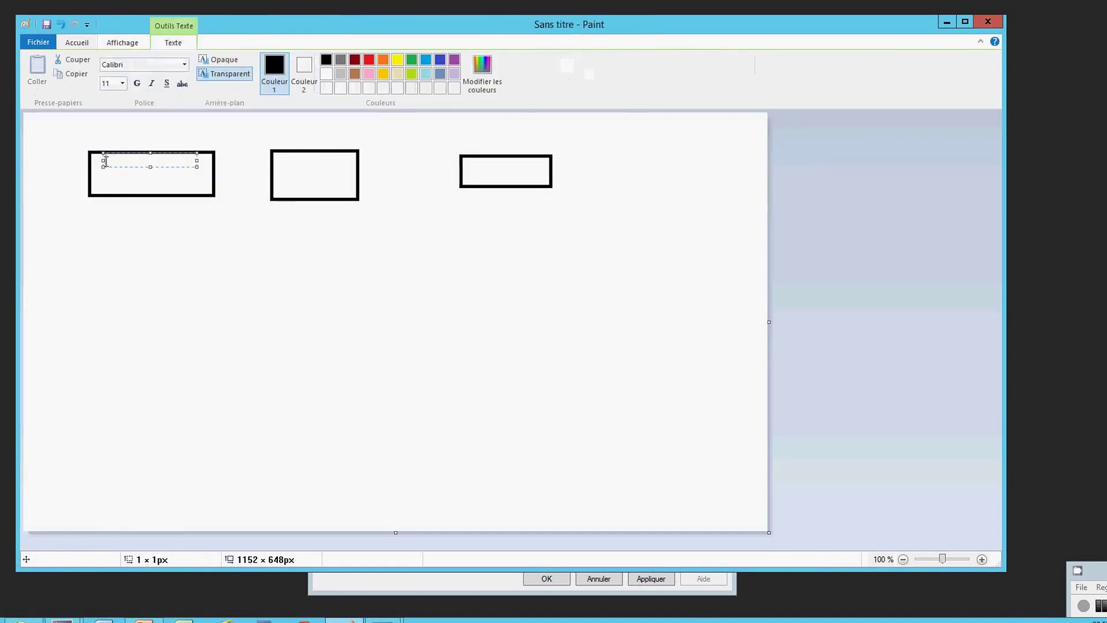
{"action": "type", "text": "peripherique"}
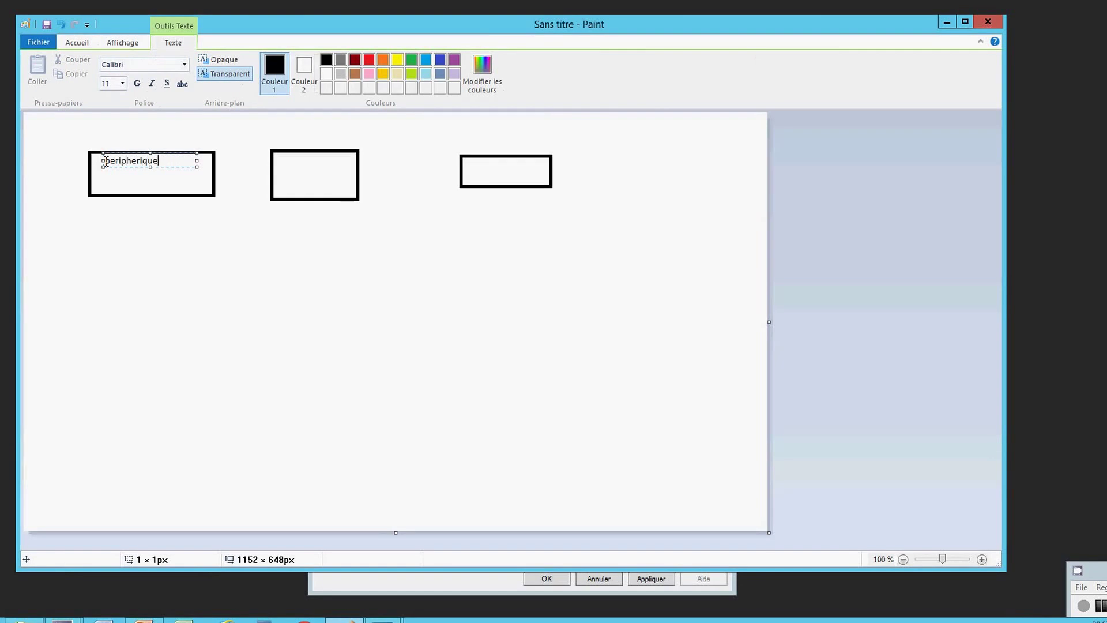
{"action": "type", "text": " d'impression"}
Label the middle rectangle "peripherique d'impression".
{"action": "left_click", "coordinate": [283, 171]}
{"action": "left_click", "coordinate": [283, 171]}
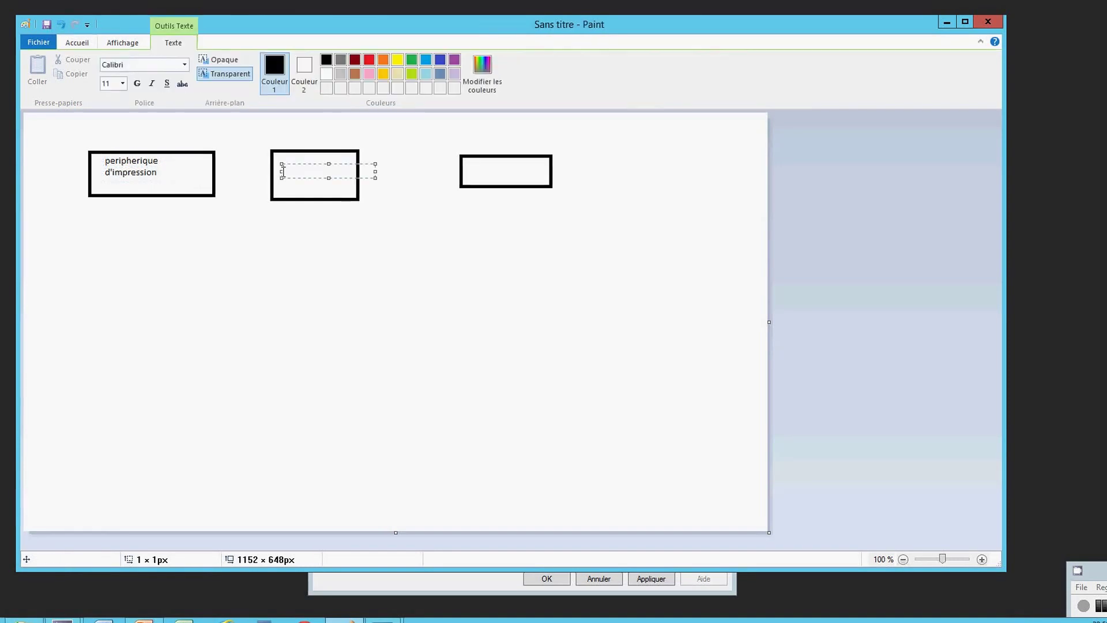
{"action": "type", "text": "periphe"}
{"action": "type", "text": "rique d"}
{"action": "type", "text": "'impressio"}
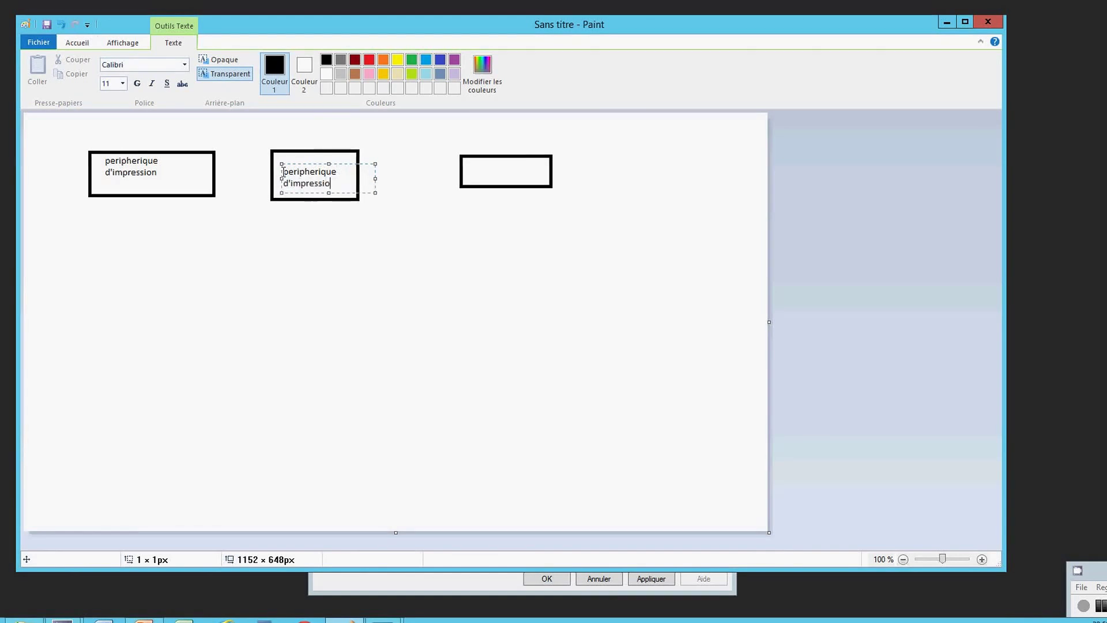
{"action": "type", "text": "n"}
Label the right rectangle "peripherique d'impression".
{"action": "left_click", "coordinate": [479, 161]}
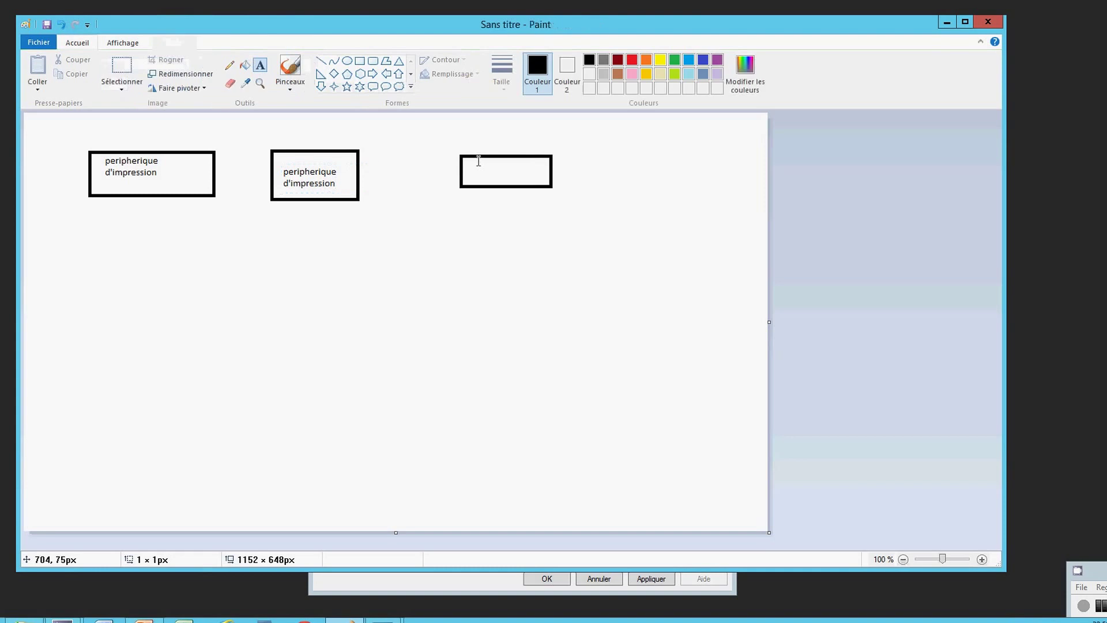
{"action": "left_click", "coordinate": [479, 161]}
{"action": "type", "text": "pe"}
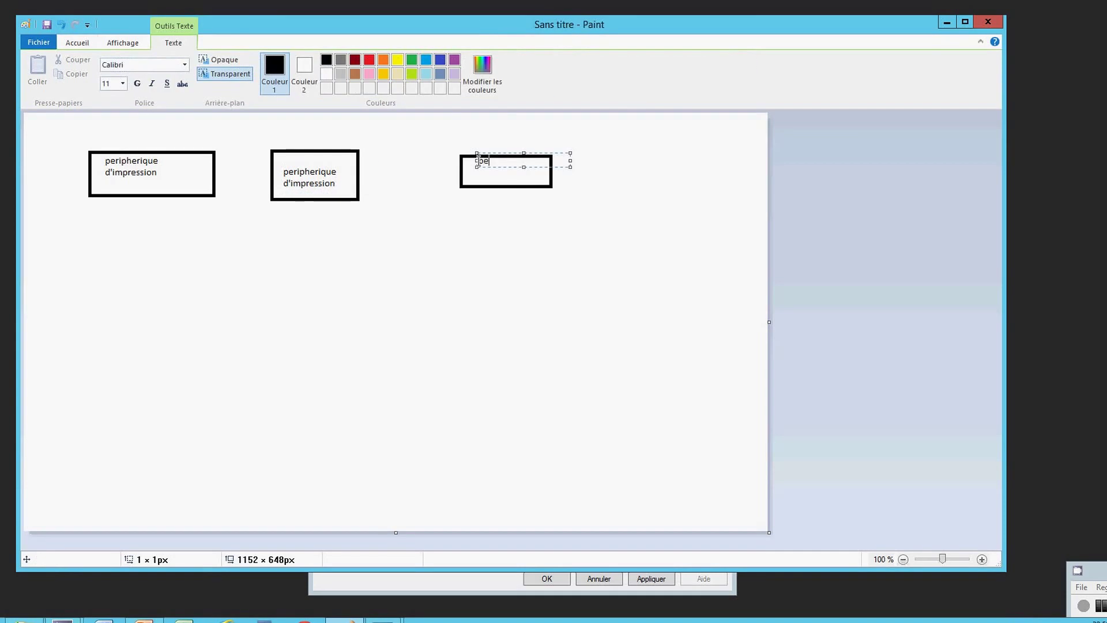
{"action": "type", "text": "rip"}
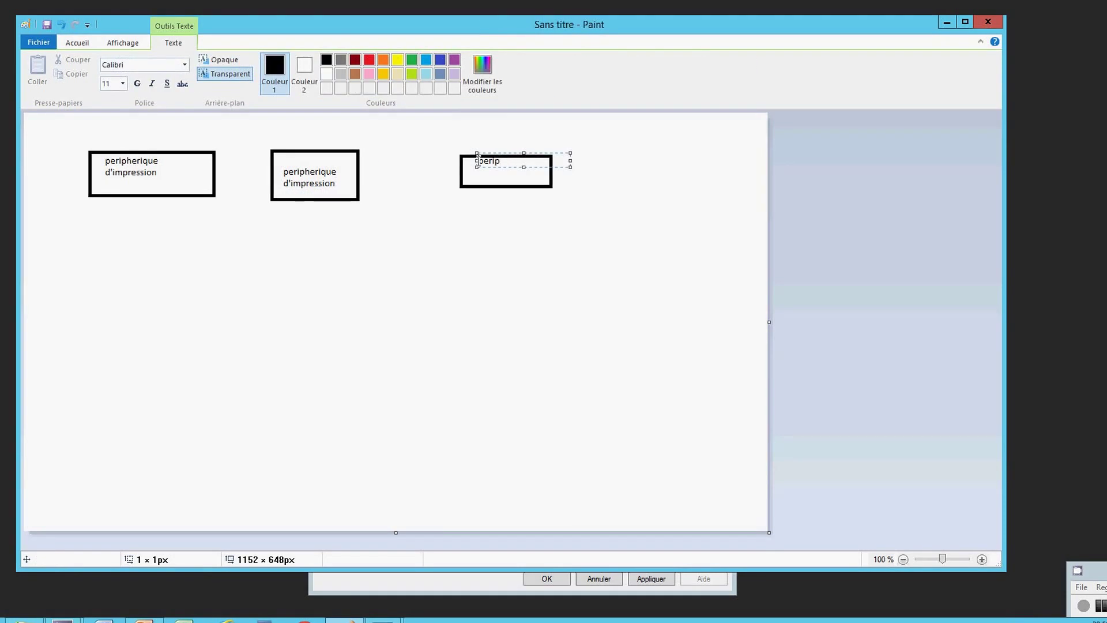
{"action": "type", "text": "herique d'impression"}
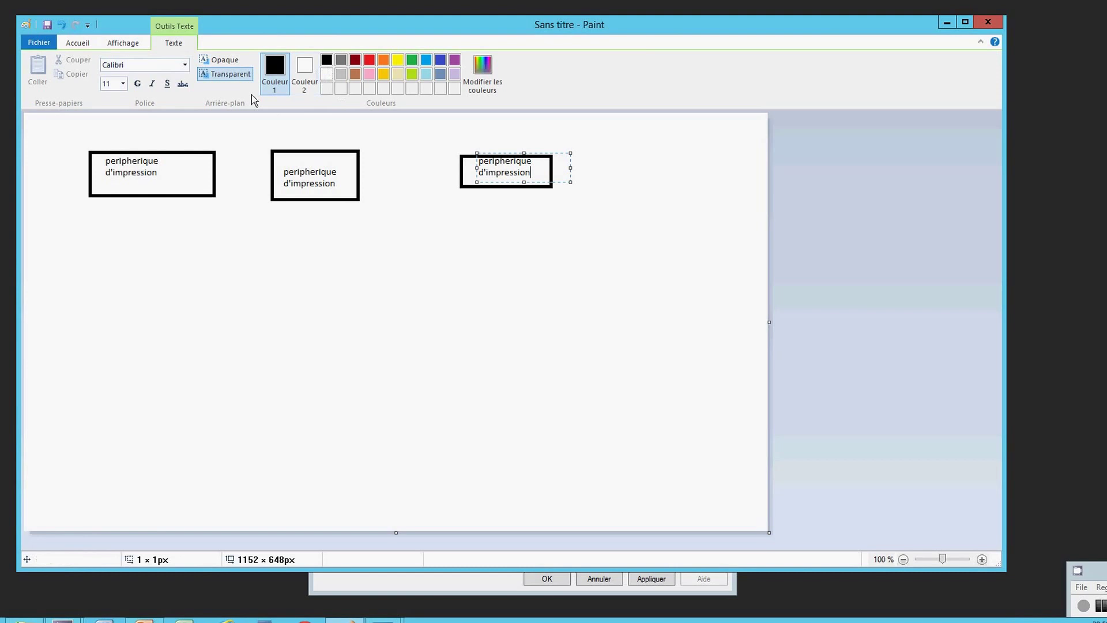
Draw a large upright rectangle of about 173 × 249 px below the middle printing device and select the Text tool.
{"action": "left_click", "coordinate": [84, 43]}
{"action": "left_click", "coordinate": [360, 60]}
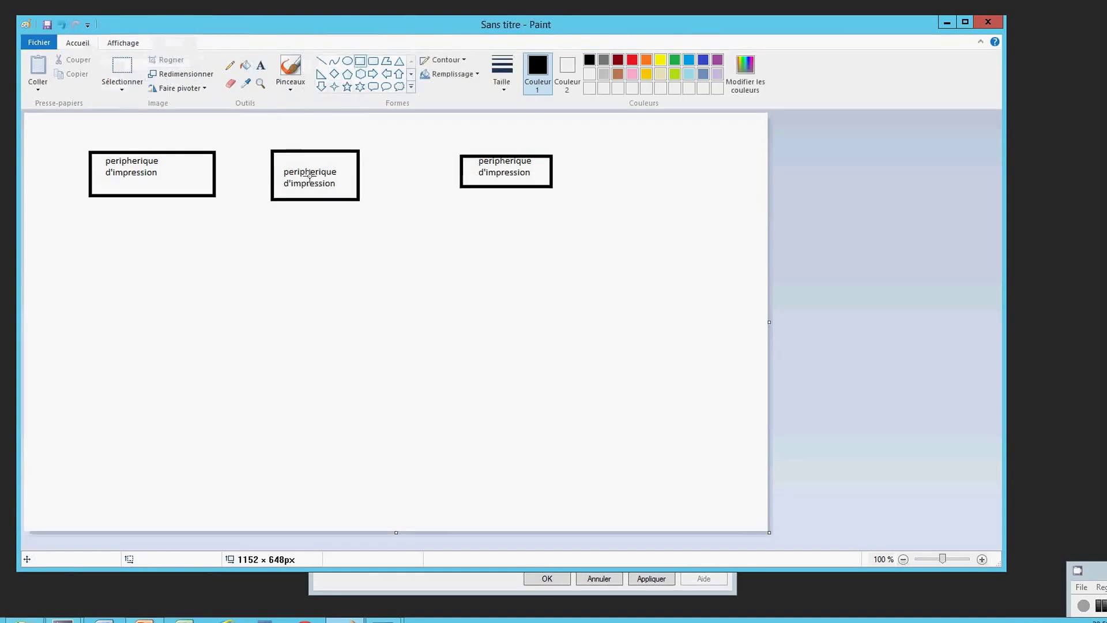
{"action": "left_click_drag", "start_coordinate": [286, 249], "coordinate": [268, 374]}
{"action": "left_click_drag", "start_coordinate": [268, 418], "coordinate": [399, 410]}
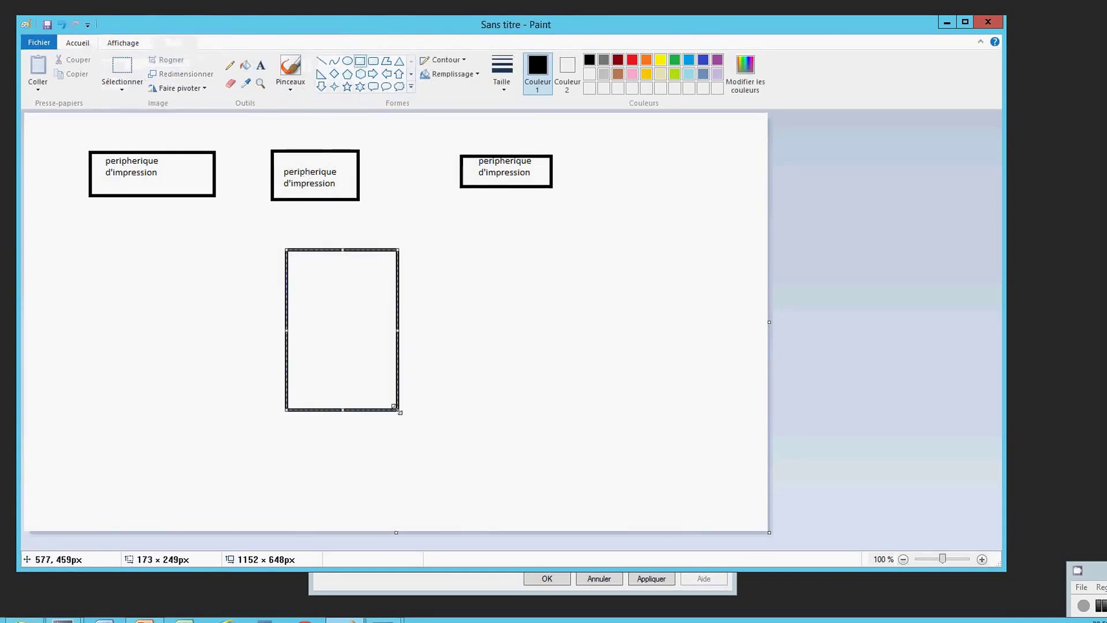
{"action": "left_click", "coordinate": [260, 64]}
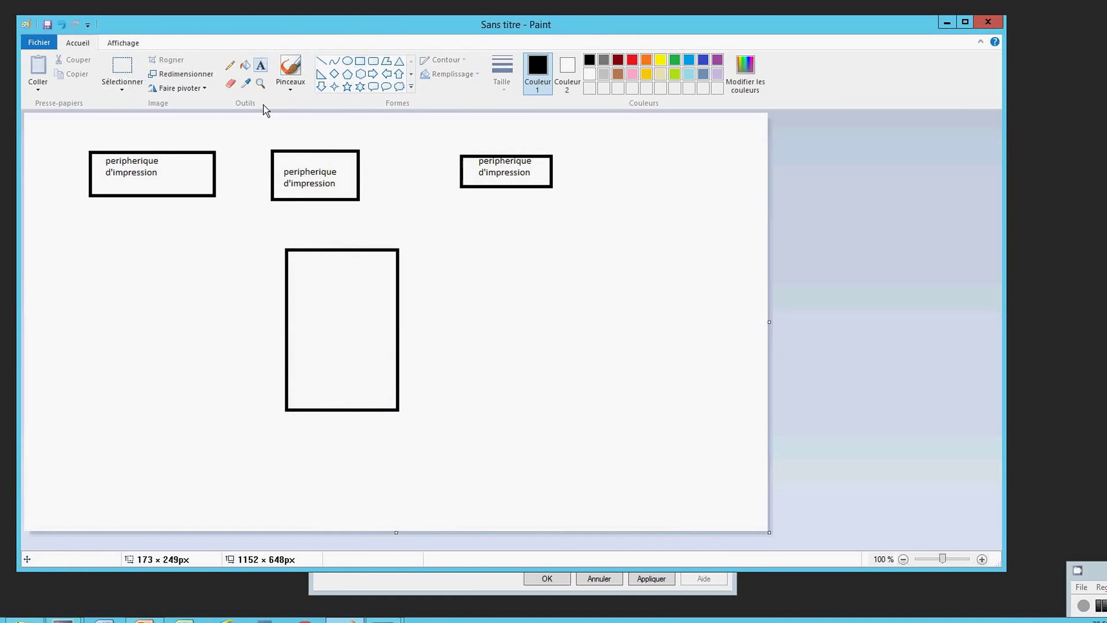
Label the large rectangle "serveur d'impression" and add the text "imprimante+pilote" below that label inside it.
{"action": "left_click", "coordinate": [310, 277]}
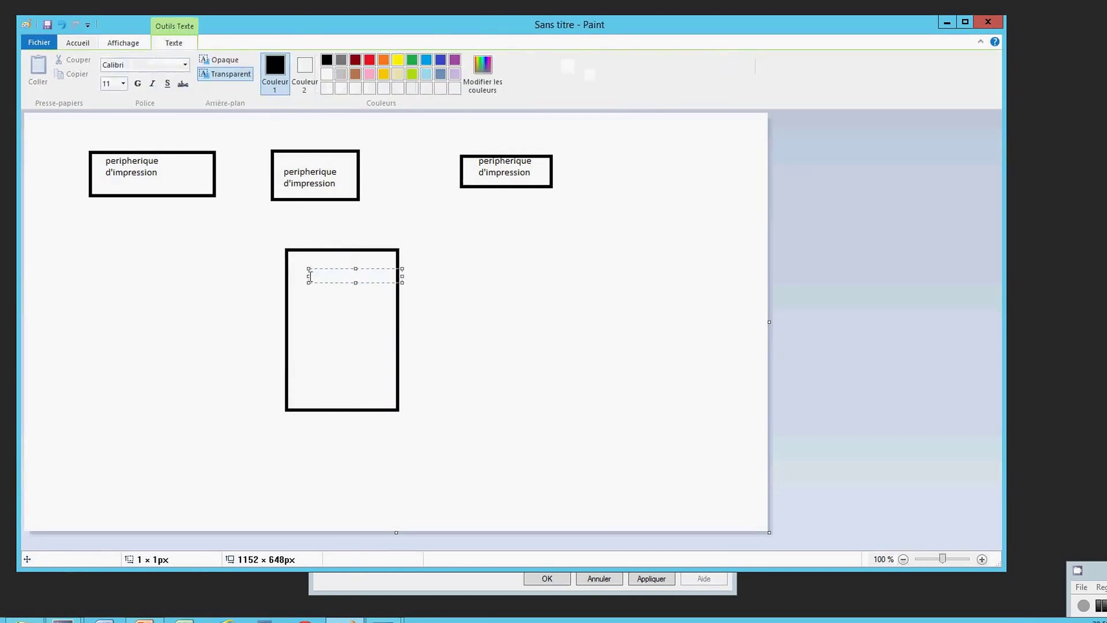
{"action": "type", "text": "serveur d'impression"}
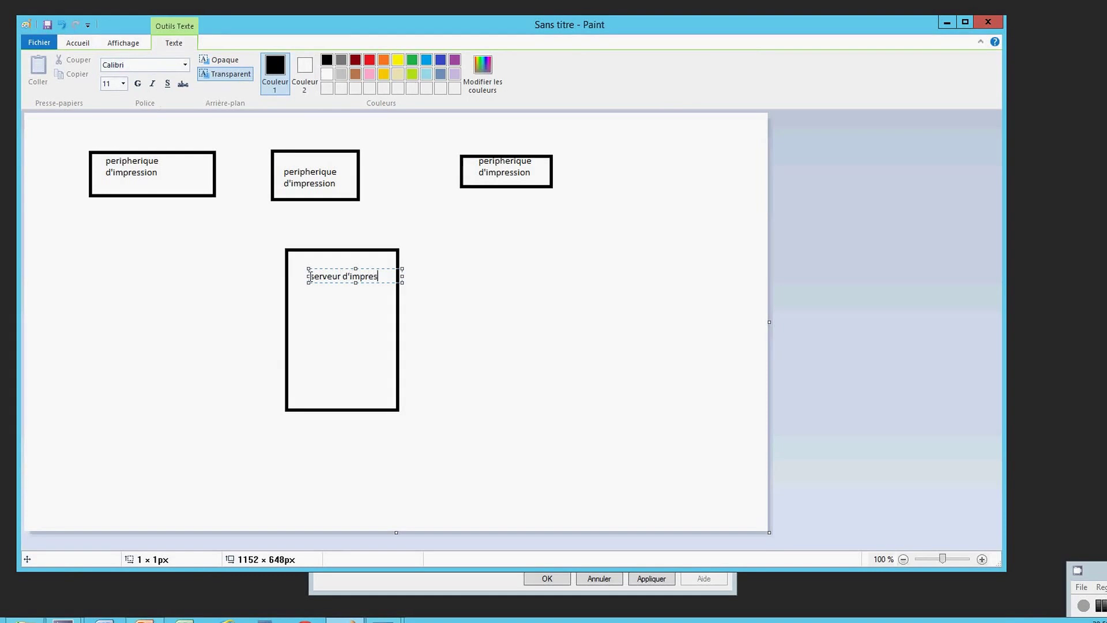
{"action": "left_click", "coordinate": [312, 317]}
{"action": "left_click", "coordinate": [311, 317]}
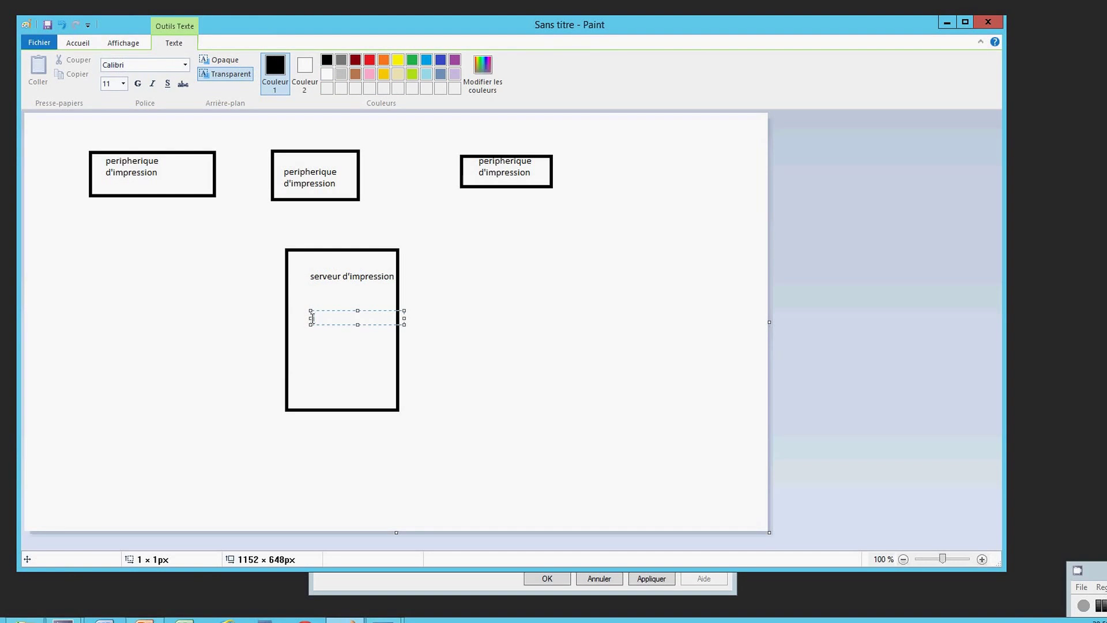
{"action": "type", "text": "imprimante"}
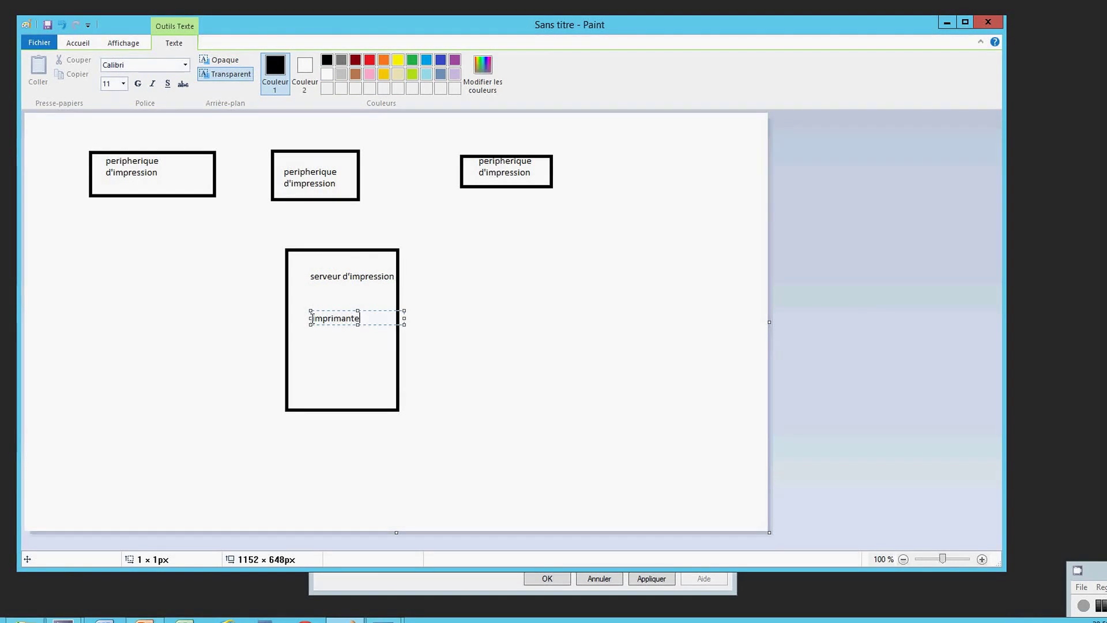
{"action": "type", "text": "+pilote"}
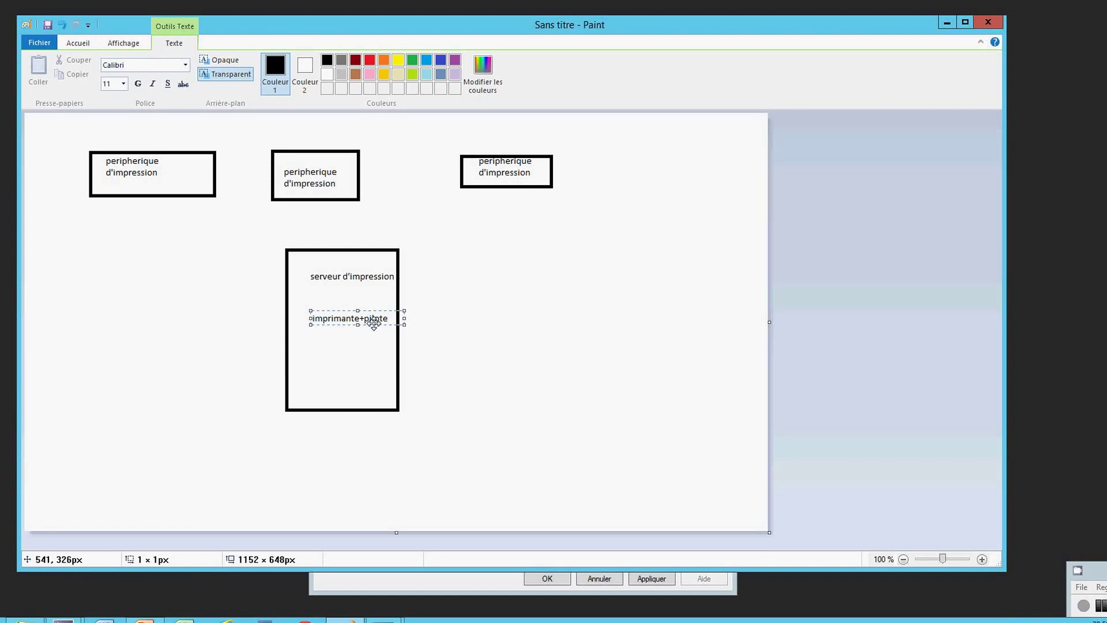
{"action": "left_click", "coordinate": [449, 336]}
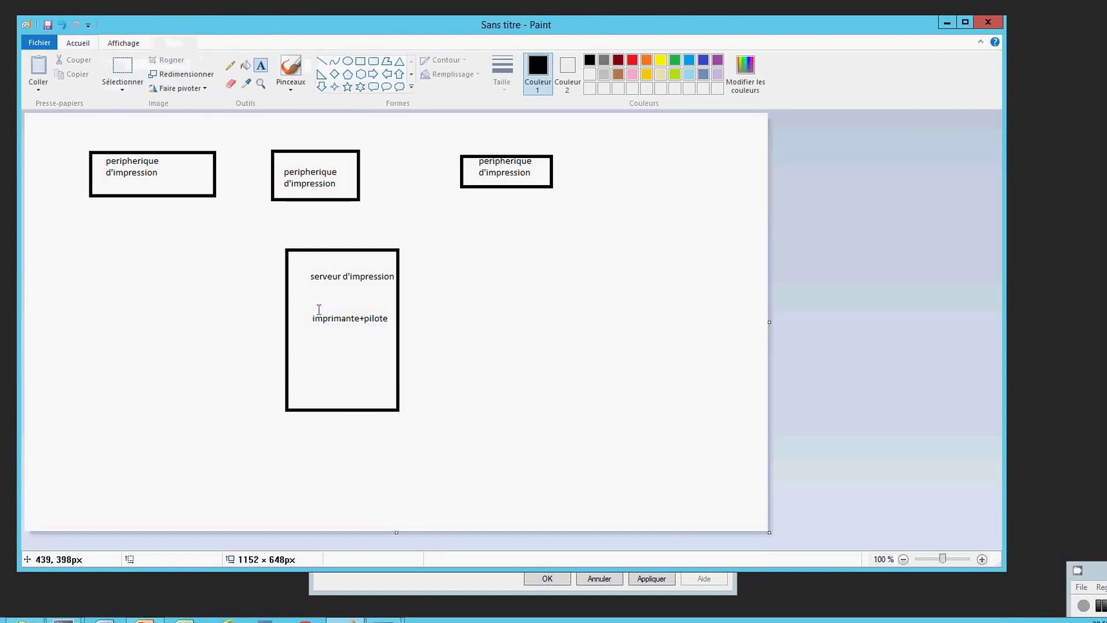
Look over the printers in Périphériques et imprimantes and return to the Paint diagram.
{"action": "mouse_move", "coordinate": [346, 620]}
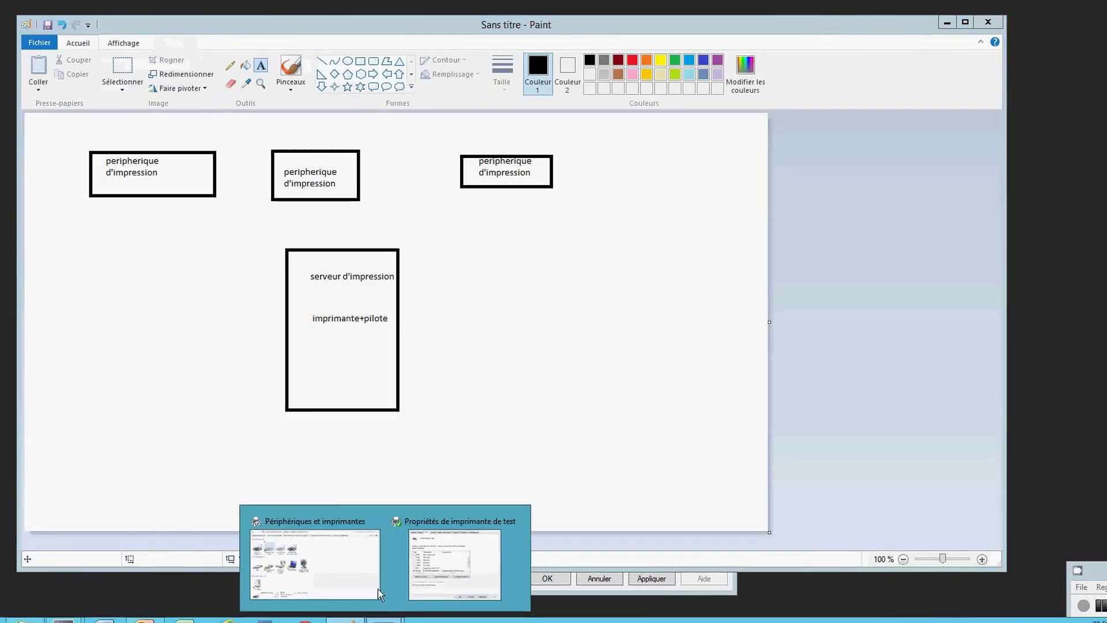
{"action": "left_click", "coordinate": [349, 566]}
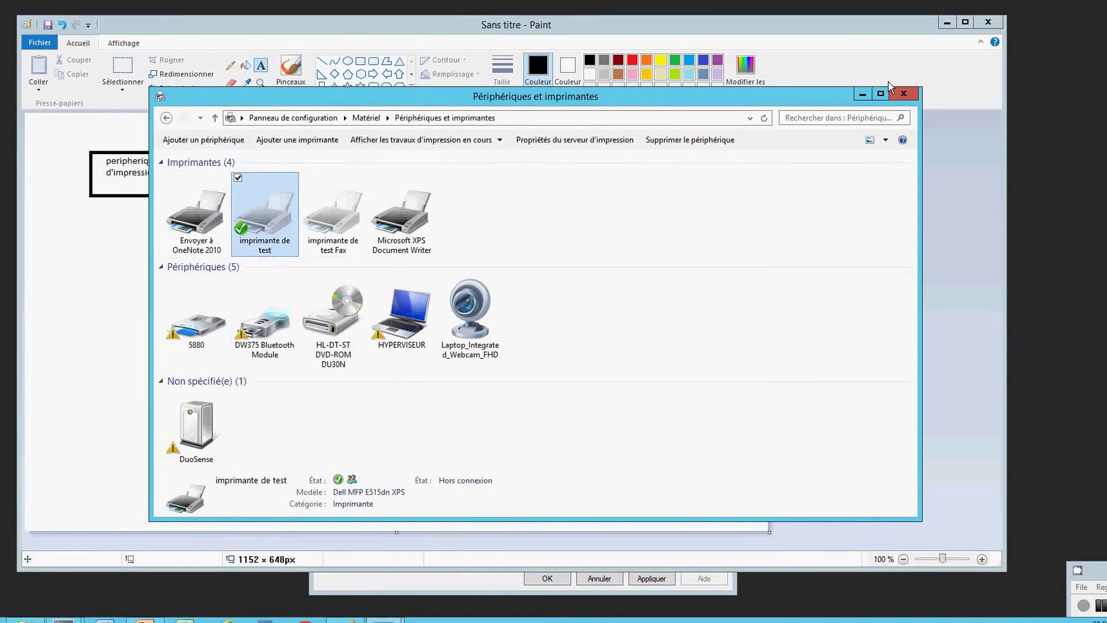
{"action": "left_click", "coordinate": [863, 97]}
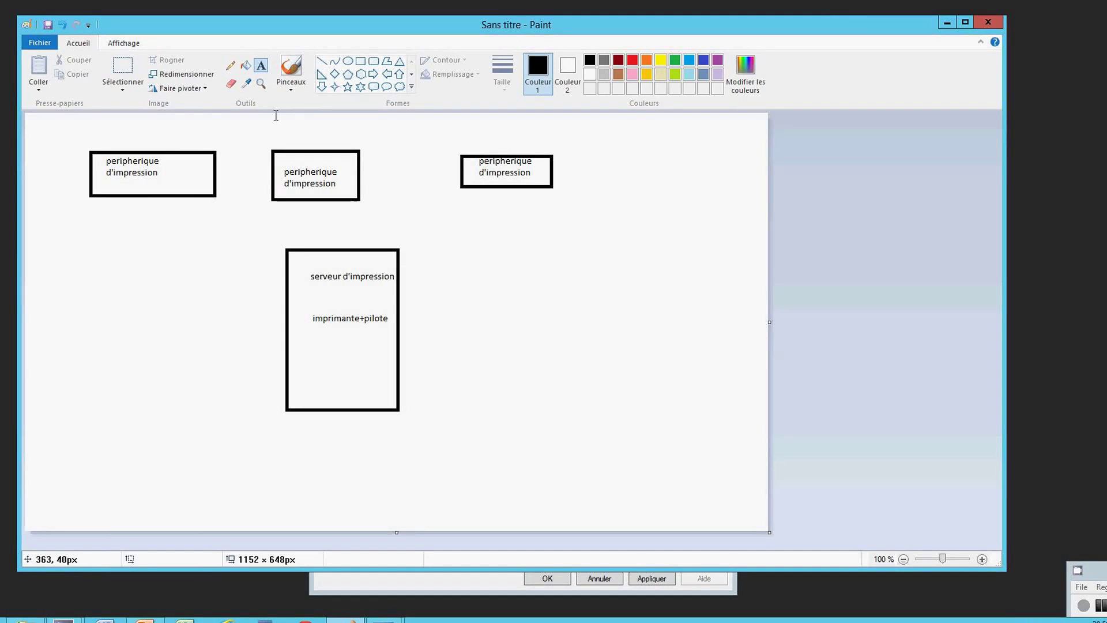
Draw three straight lines linking each printing device rectangle to the print server rectangle.
{"action": "left_click", "coordinate": [322, 61]}
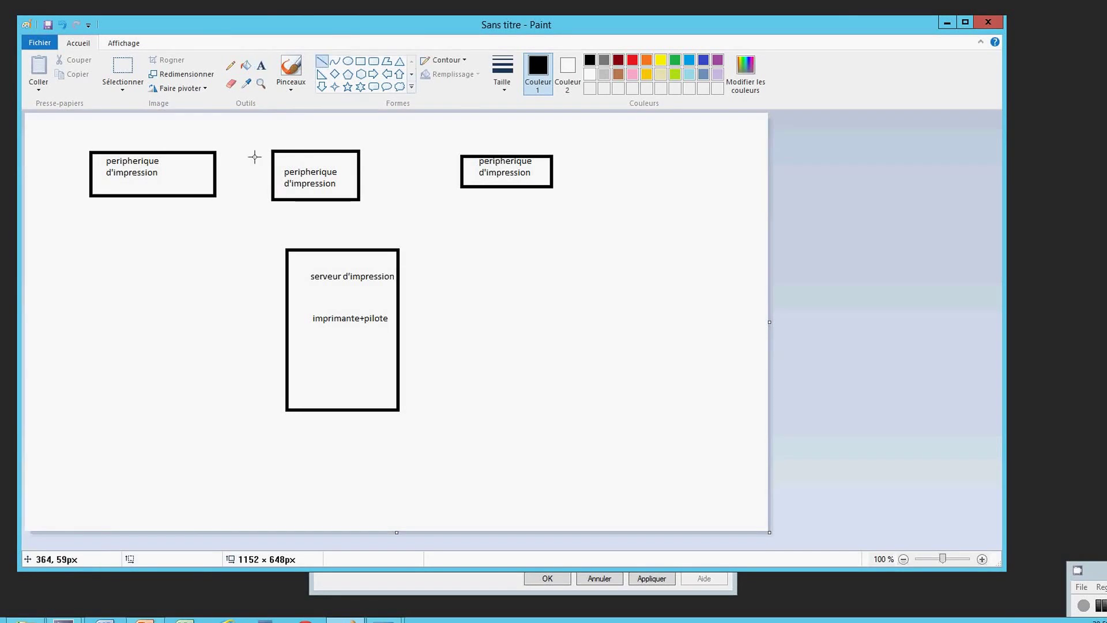
{"action": "left_click_drag", "start_coordinate": [215, 196], "coordinate": [288, 272]}
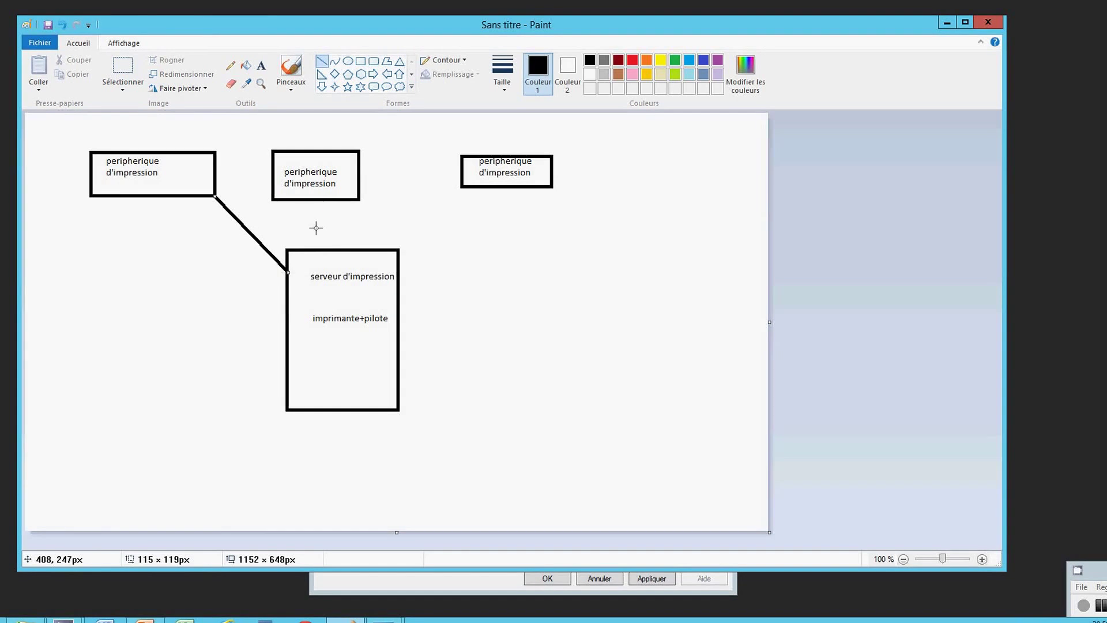
{"action": "left_click_drag", "start_coordinate": [342, 200], "coordinate": [340, 250]}
{"action": "left_click_drag", "start_coordinate": [497, 186], "coordinate": [399, 252]}
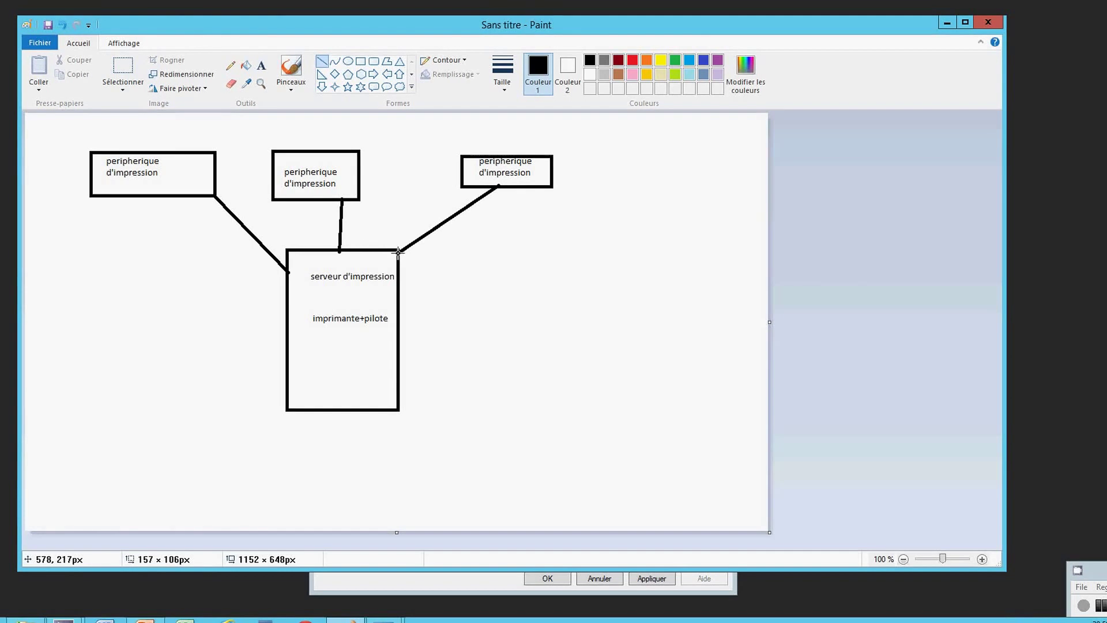
Label the left and middle connecting lines "branchement usb" with the Text tool.
{"action": "left_click", "coordinate": [262, 65]}
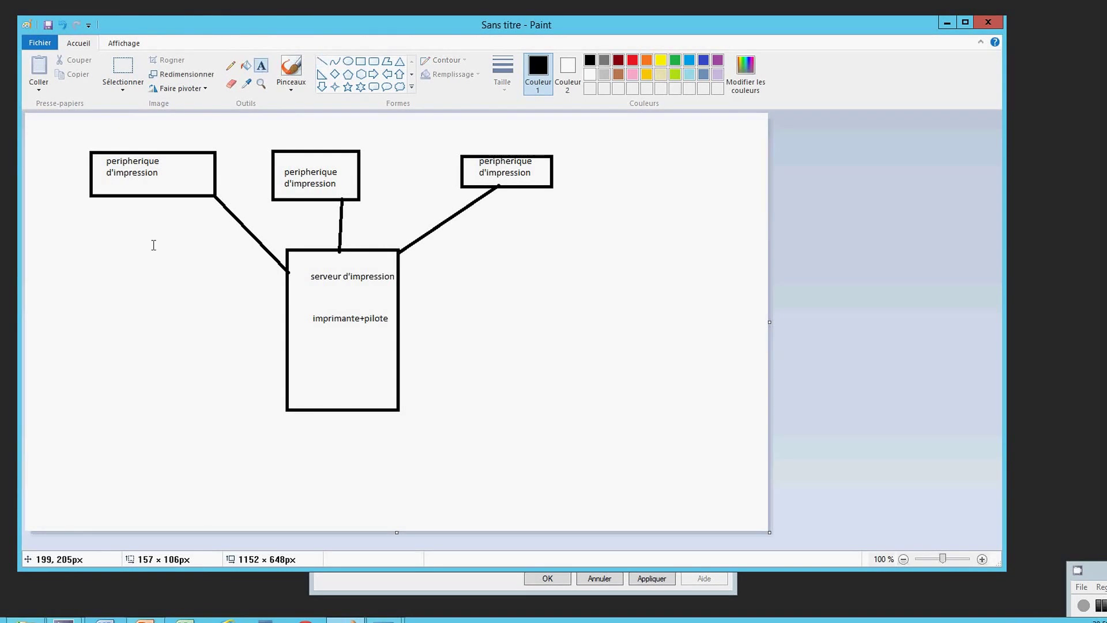
{"action": "left_click", "coordinate": [185, 226]}
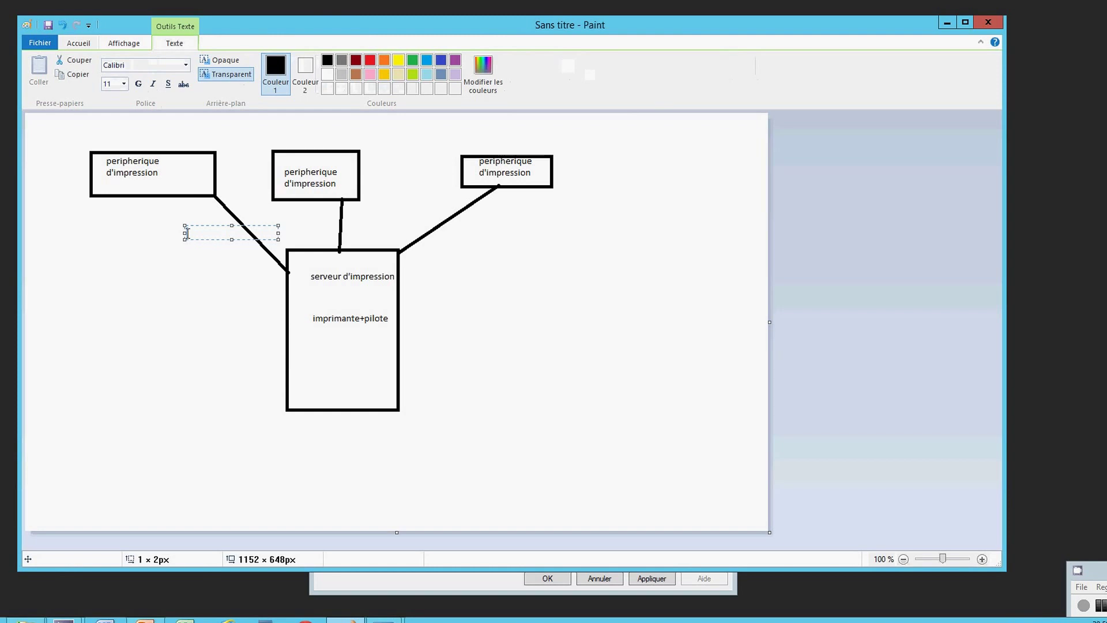
{"action": "type", "text": "bran"}
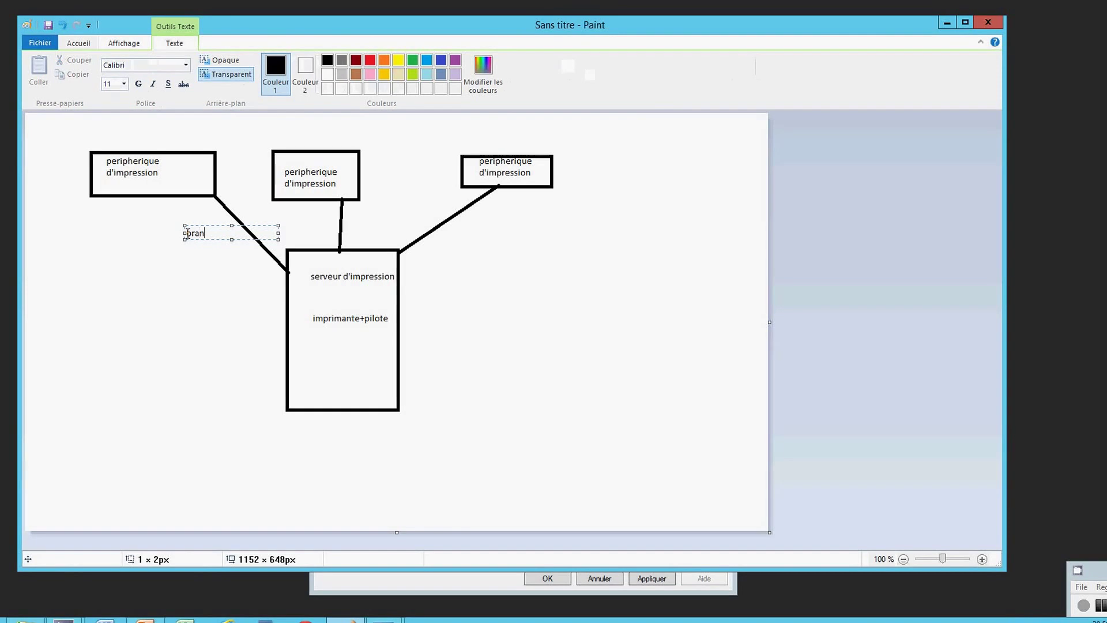
{"action": "type", "text": "chement usb"}
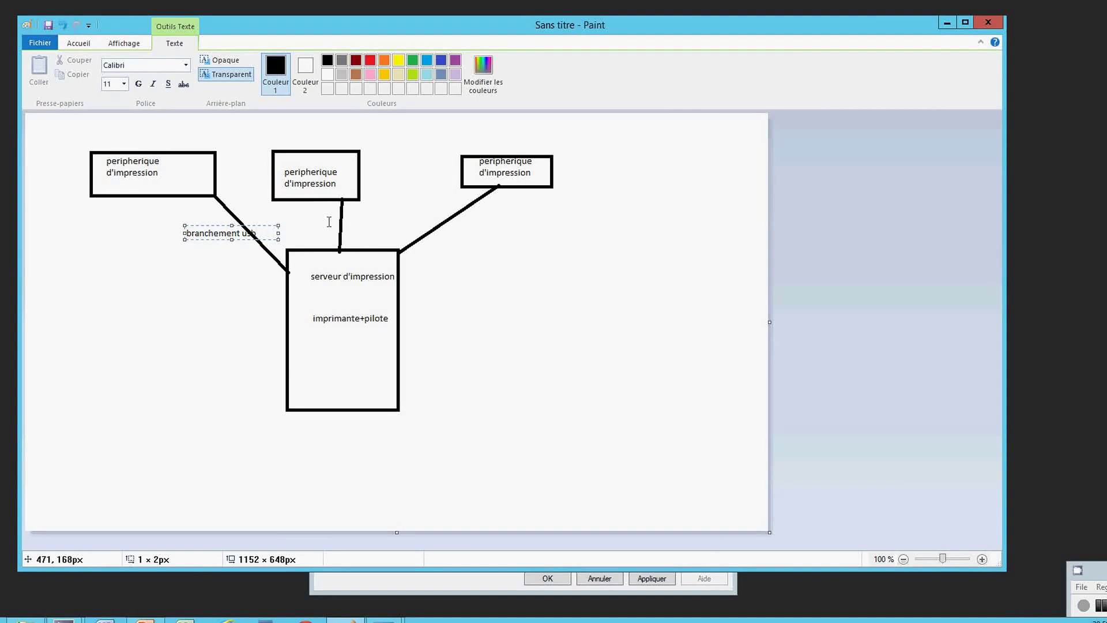
{"action": "left_click", "coordinate": [328, 215]}
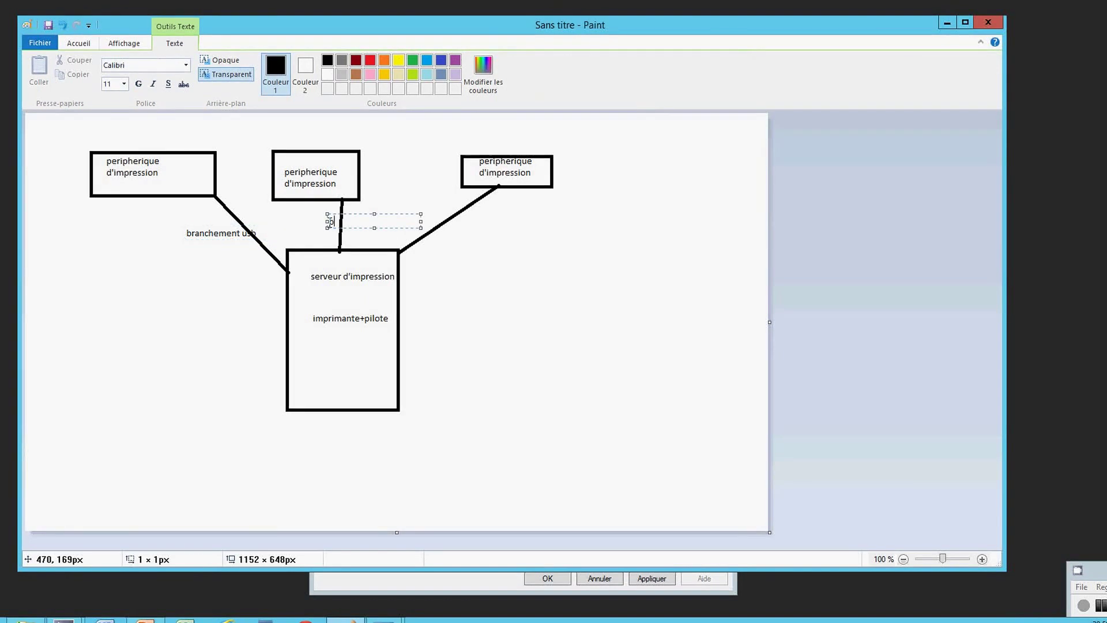
{"action": "type", "text": "pranchement usb"}
Label the right connecting line "branchement usb" just below the right printing device.
{"action": "left_click", "coordinate": [476, 207]}
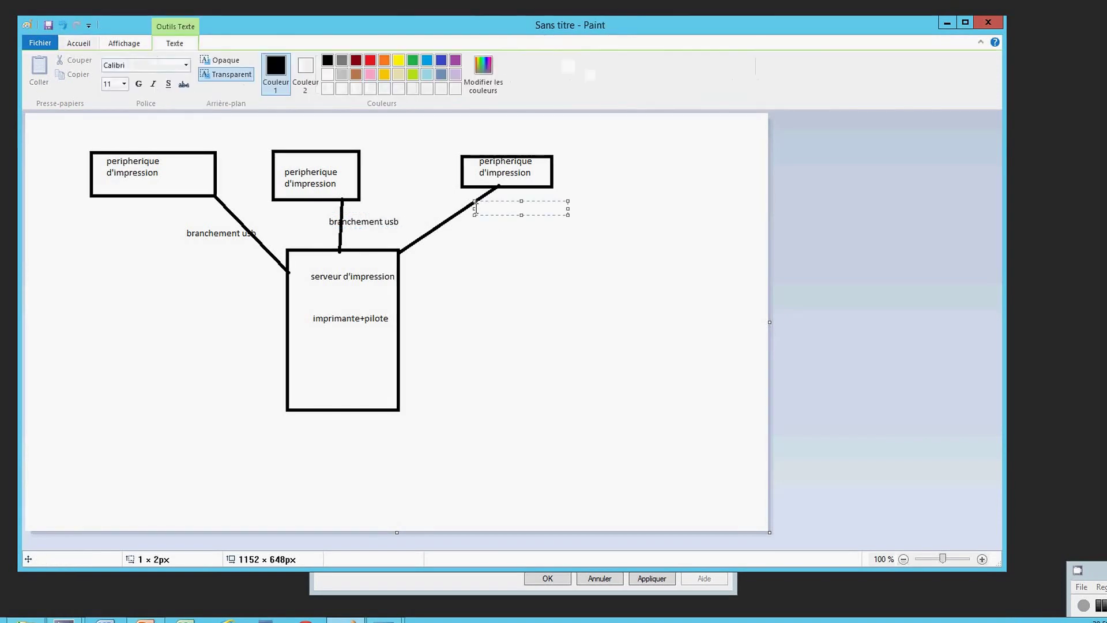
{"action": "type", "text": "br"}
{"action": "type", "text": "branche"}
{"action": "type", "text": "men"}
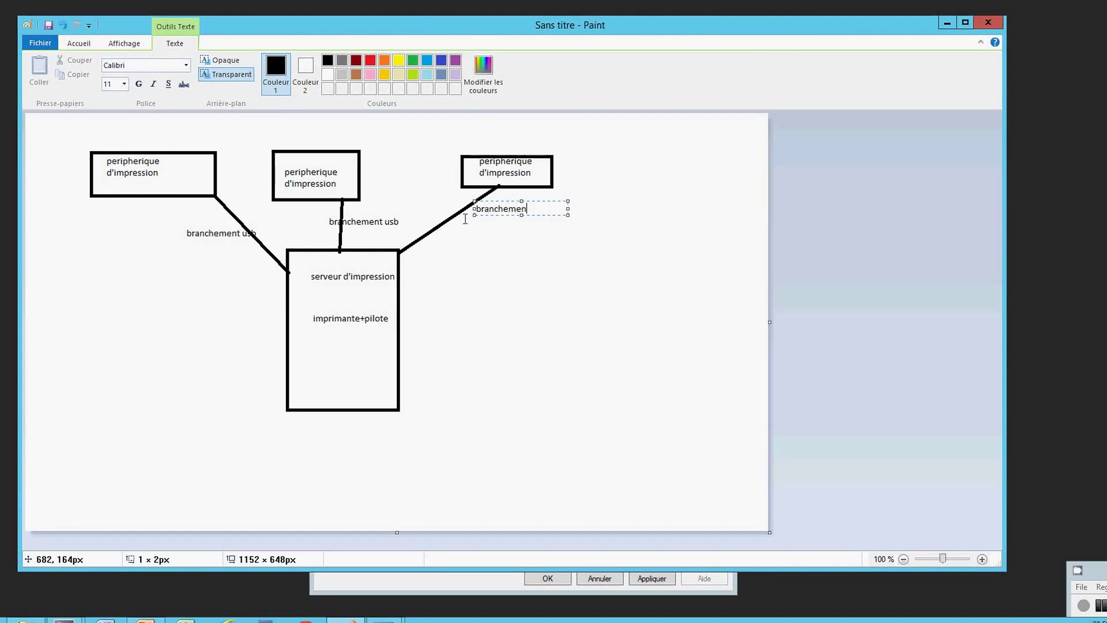
{"action": "type", "text": "t usb"}
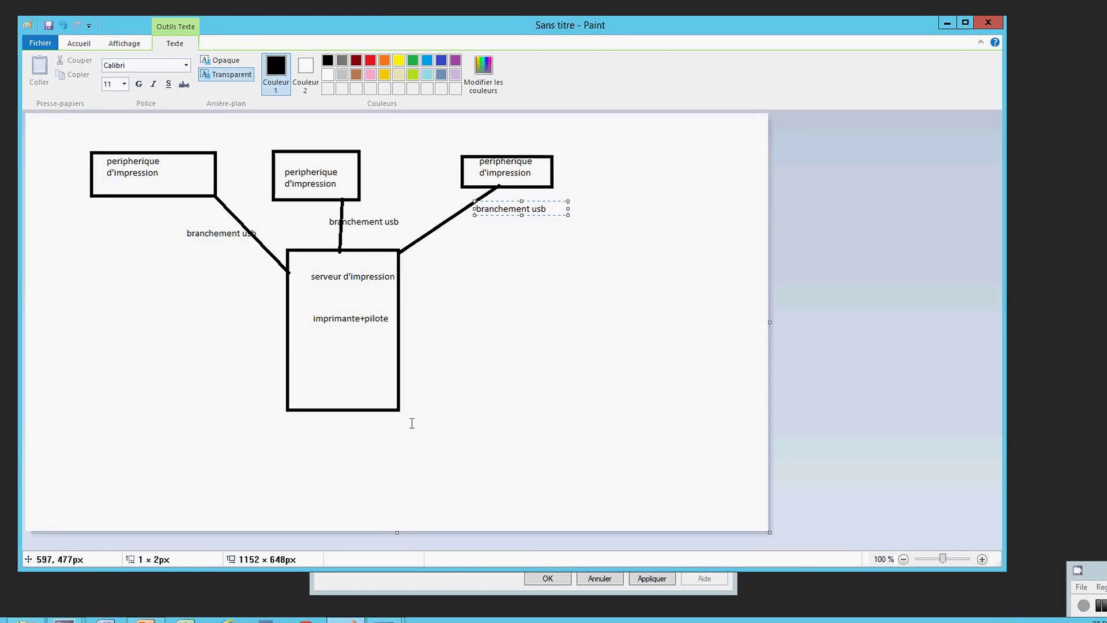
{"action": "left_click", "coordinate": [531, 354]}
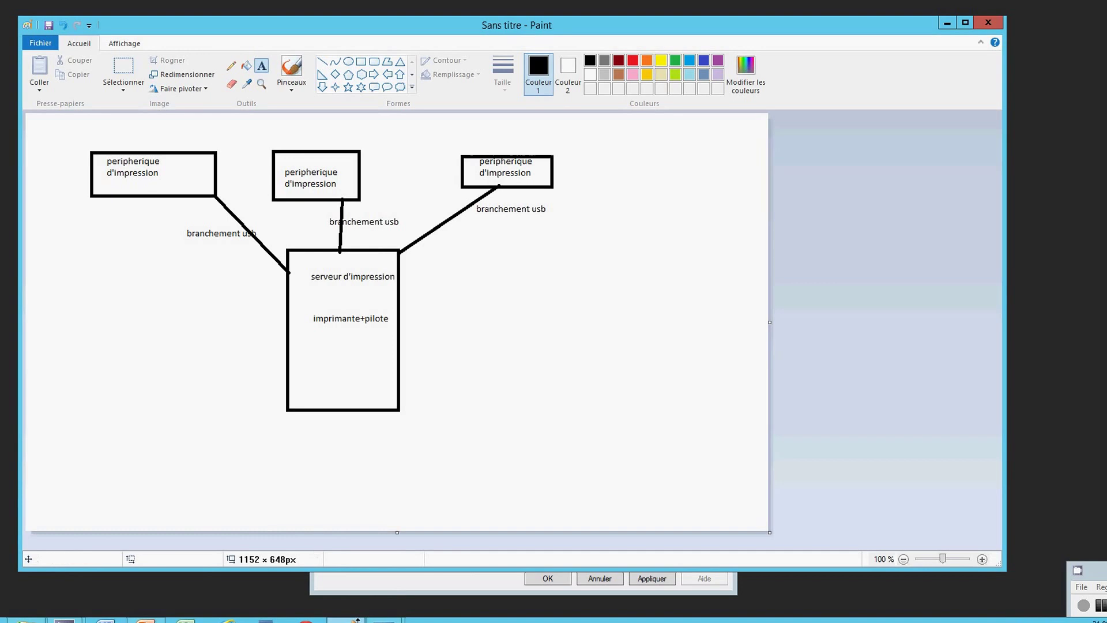
Switch to the properties of "imprimante de test", move the dialog beside the diagram and examine its list of ports.
{"action": "mouse_move", "coordinate": [385, 620]}
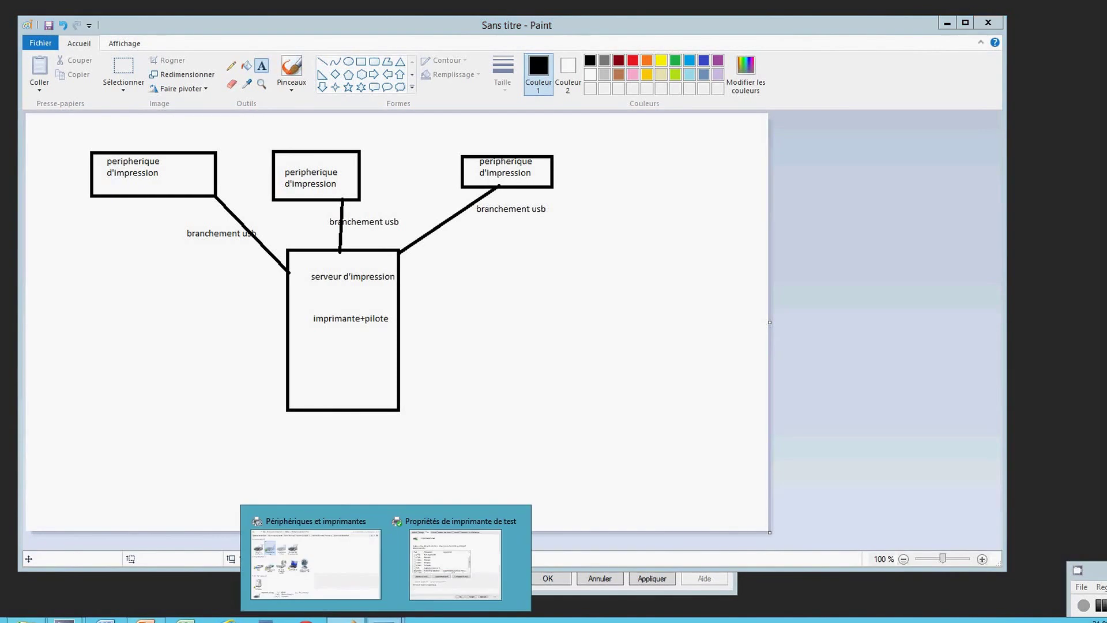
{"action": "left_click", "coordinate": [420, 583]}
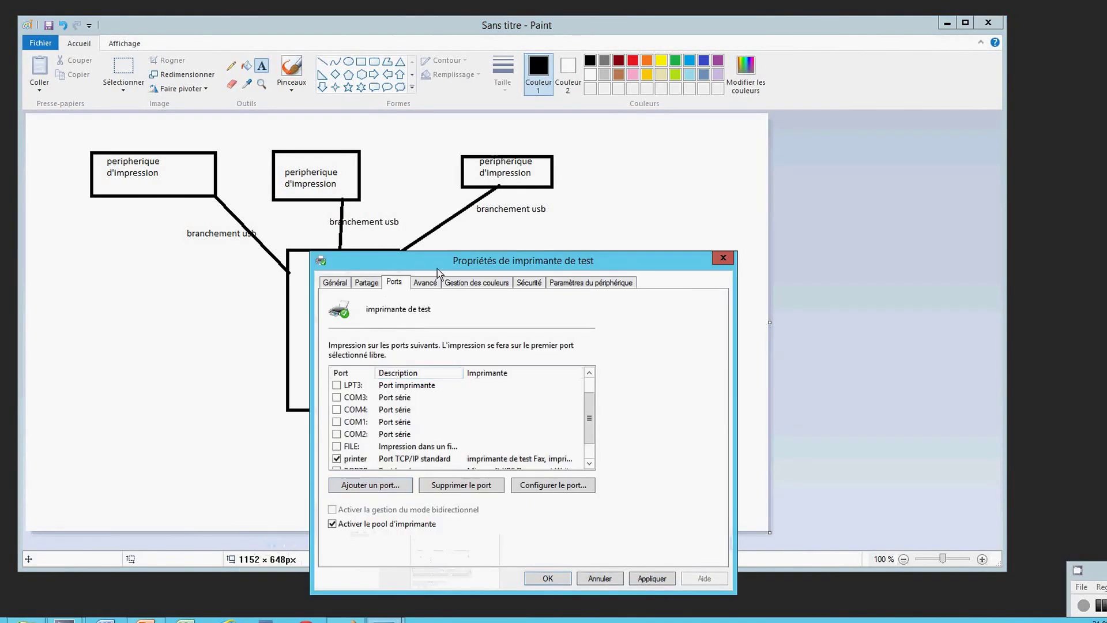
{"action": "left_click_drag", "start_coordinate": [438, 265], "coordinate": [618, 219]}
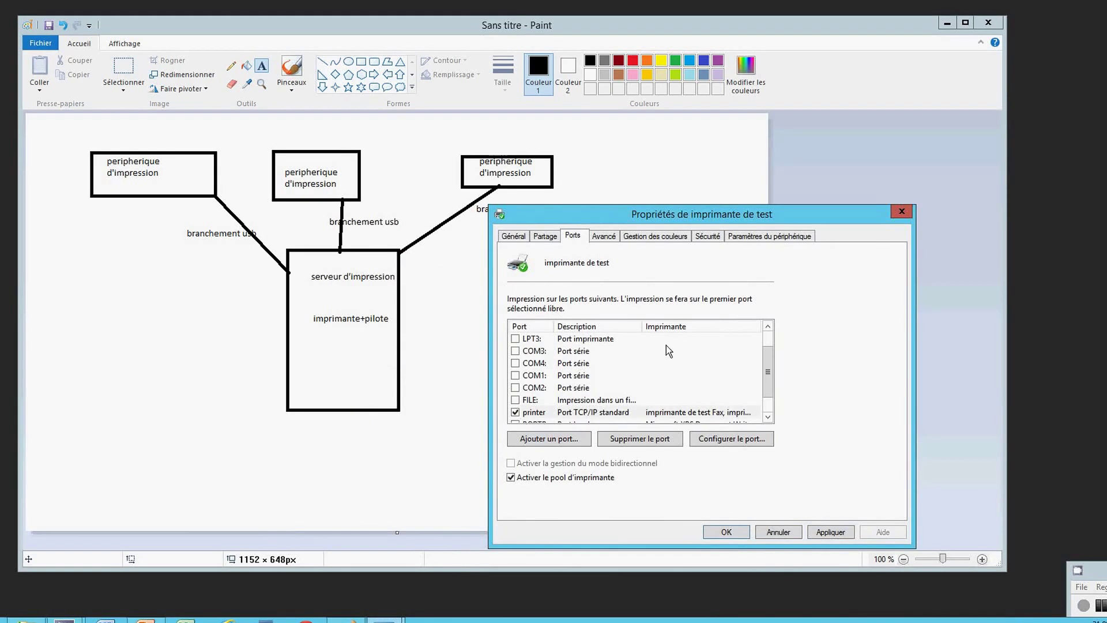
{"action": "left_click_drag", "start_coordinate": [769, 371], "coordinate": [771, 345]}
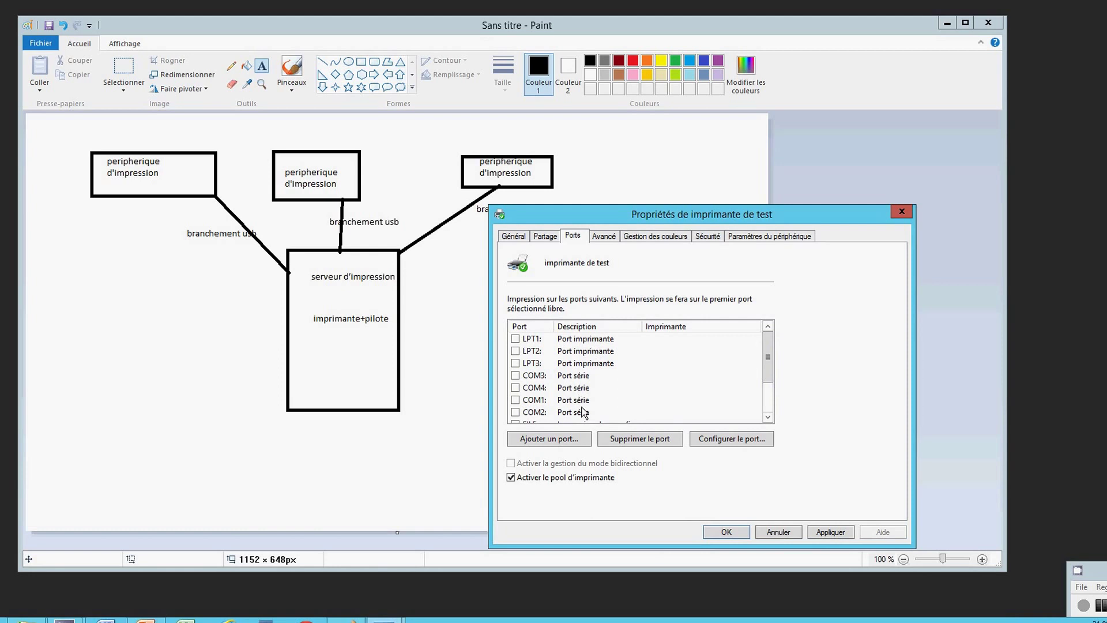
{"action": "left_click_drag", "start_coordinate": [768, 363], "coordinate": [767, 402]}
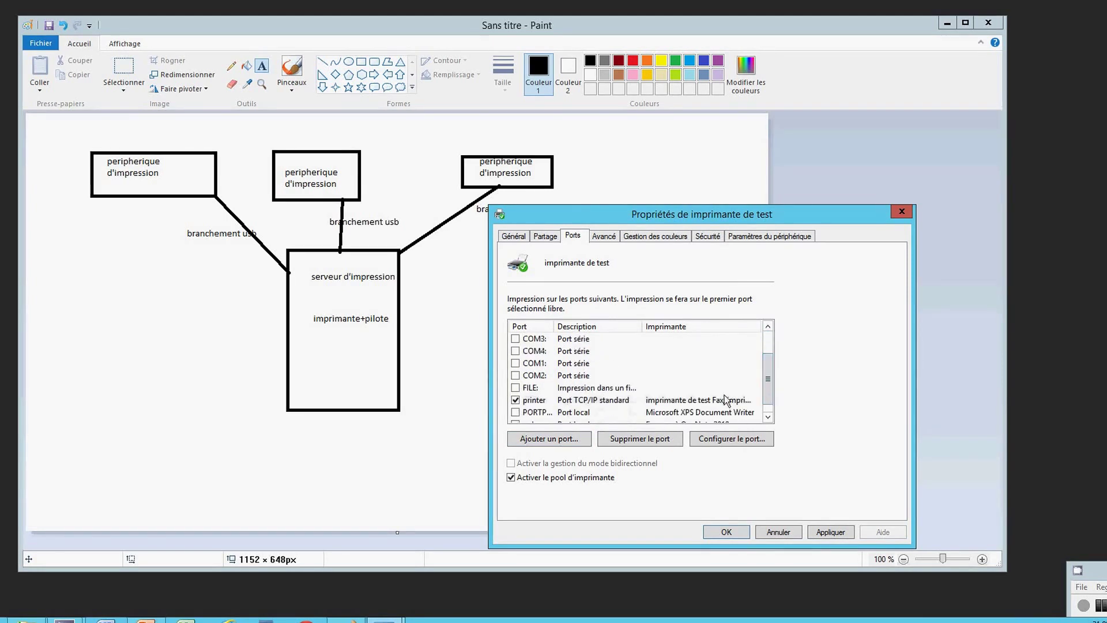
Try pooling the Microsoft XPS Document Writer's local port with the "printer" port, restore the port selection and discard the changes.
{"action": "left_click", "coordinate": [593, 409]}
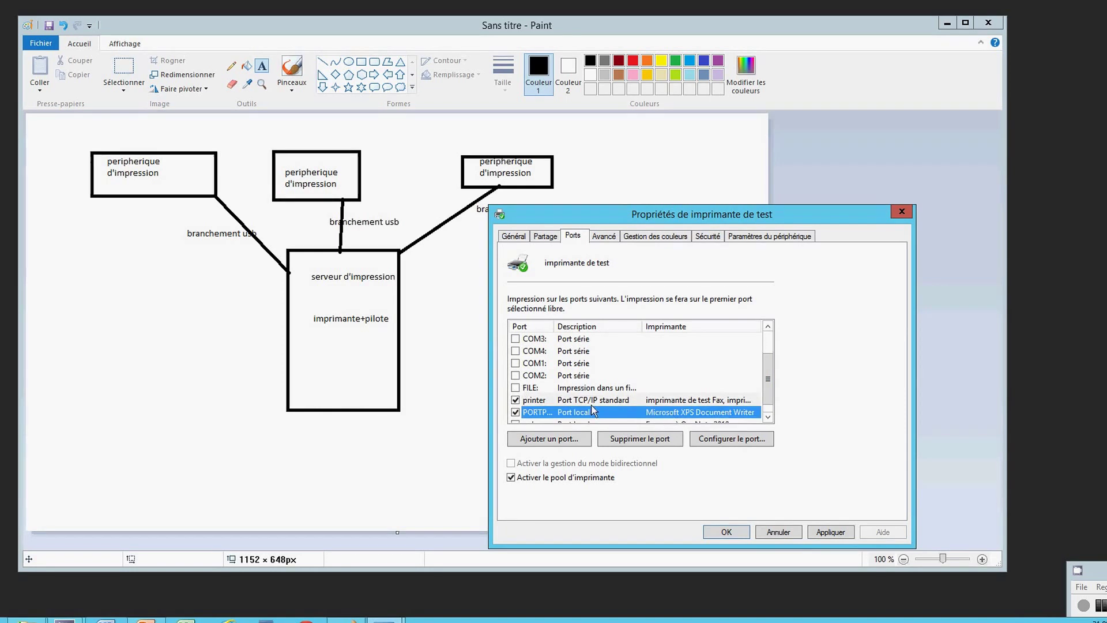
{"action": "left_click", "coordinate": [768, 414]}
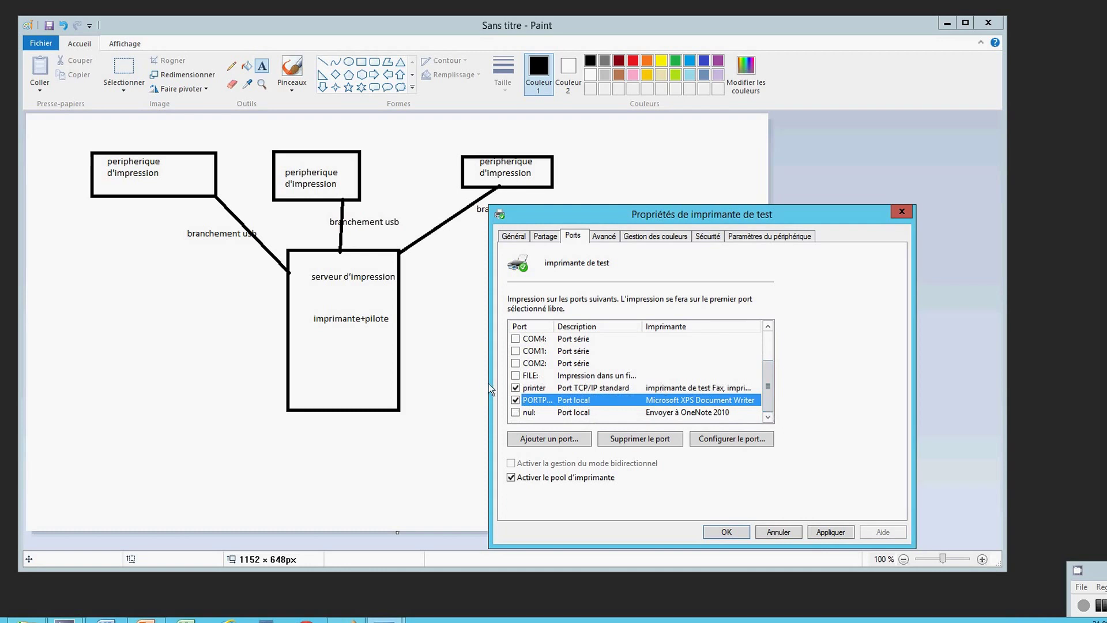
{"action": "left_click", "coordinate": [516, 388]}
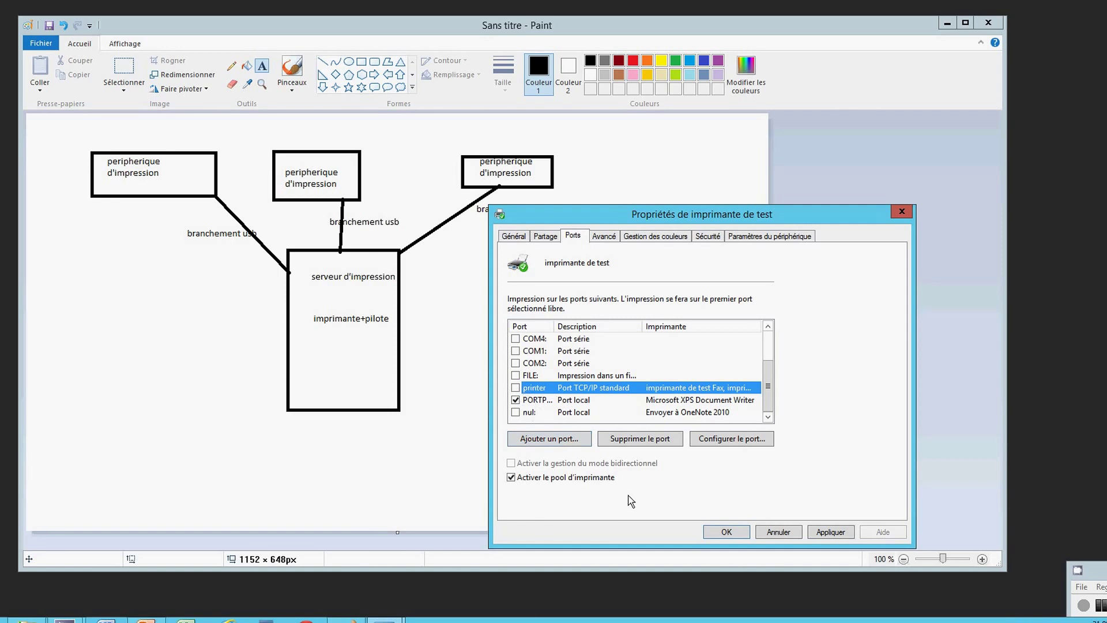
{"action": "left_click", "coordinate": [516, 387]}
{"action": "left_click", "coordinate": [516, 399]}
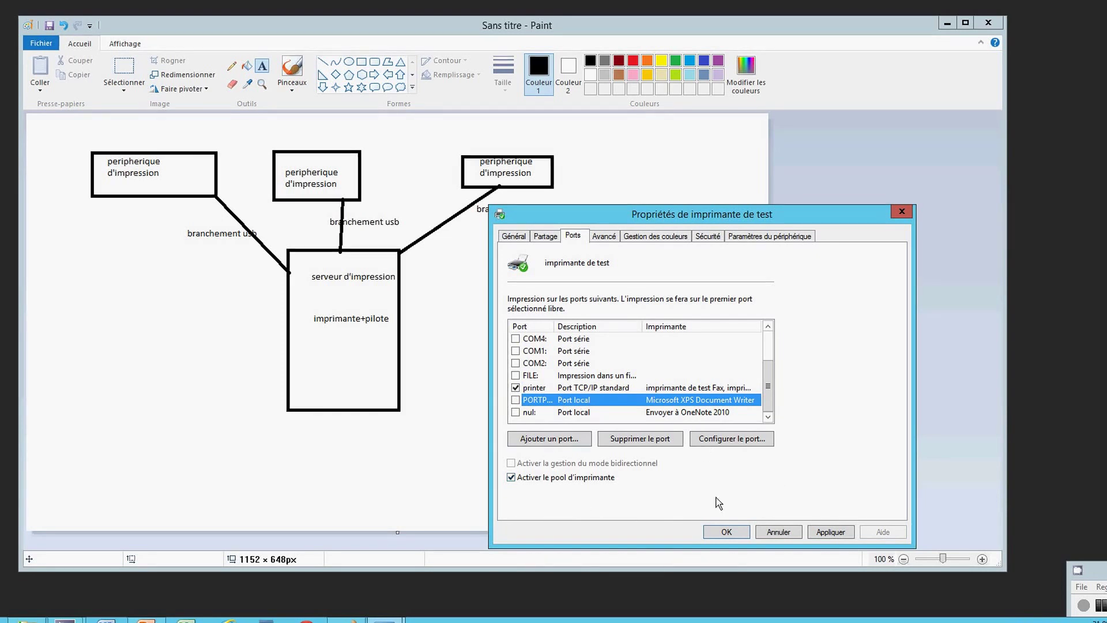
{"action": "left_click", "coordinate": [779, 531]}
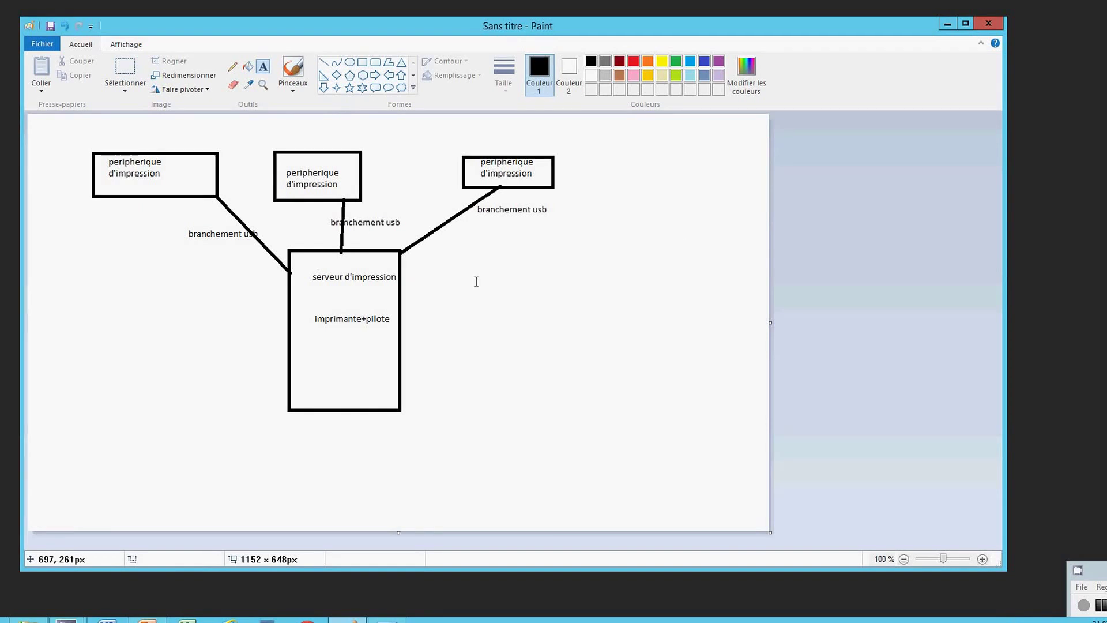
Reopen the printer properties of "imprimante de test" from Périphériques et imprimantes.
{"action": "left_click", "coordinate": [388, 620]}
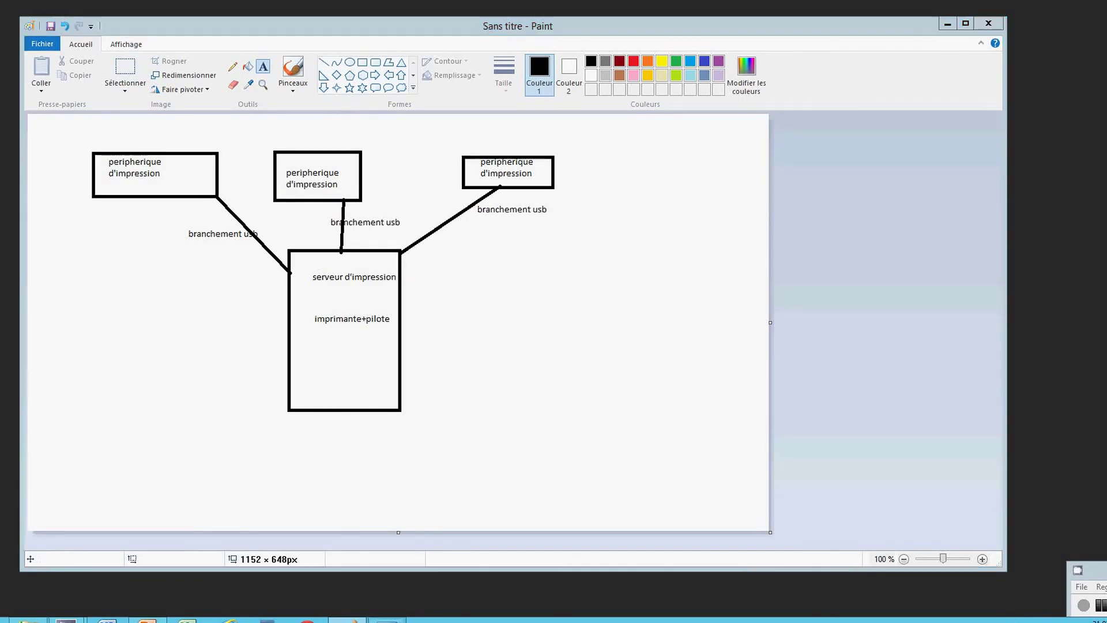
{"action": "right_click", "coordinate": [287, 249]}
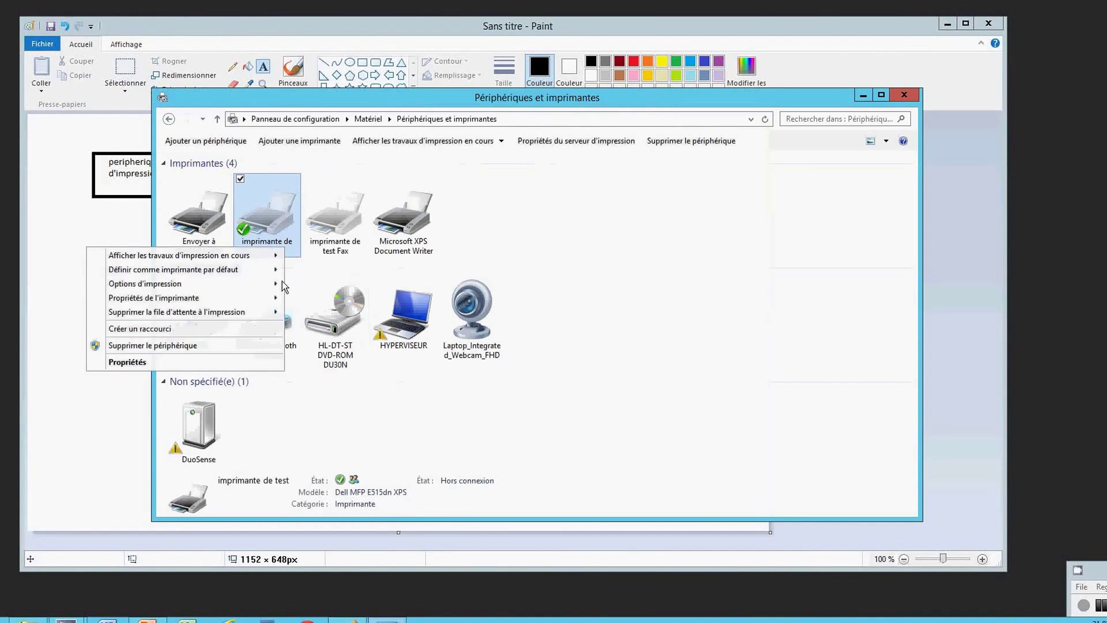
{"action": "mouse_move", "coordinate": [241, 304]}
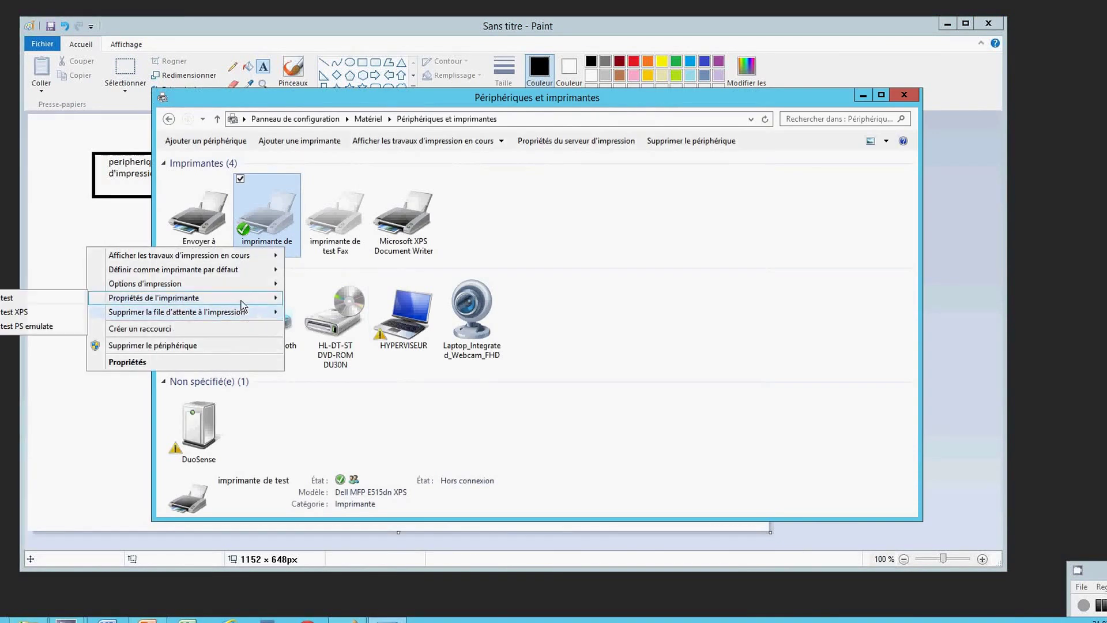
{"action": "left_click", "coordinate": [64, 298]}
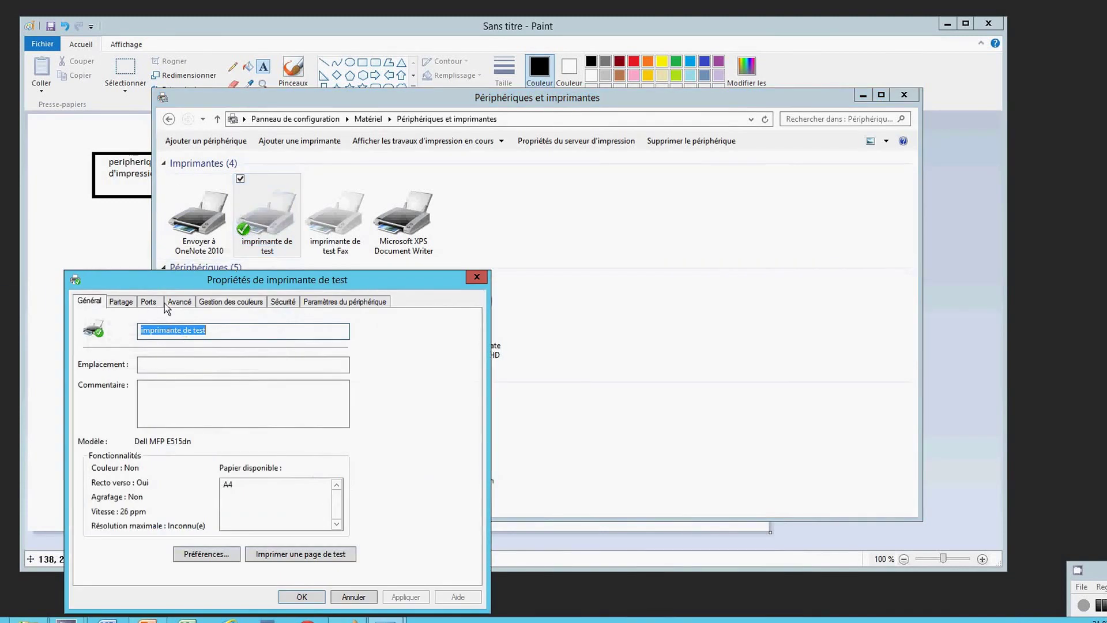
Try to enable the printer pool for "imprimante de test" with only the "printer" port selected, keep the port selection and discard the changes.
{"action": "left_click", "coordinate": [150, 302]}
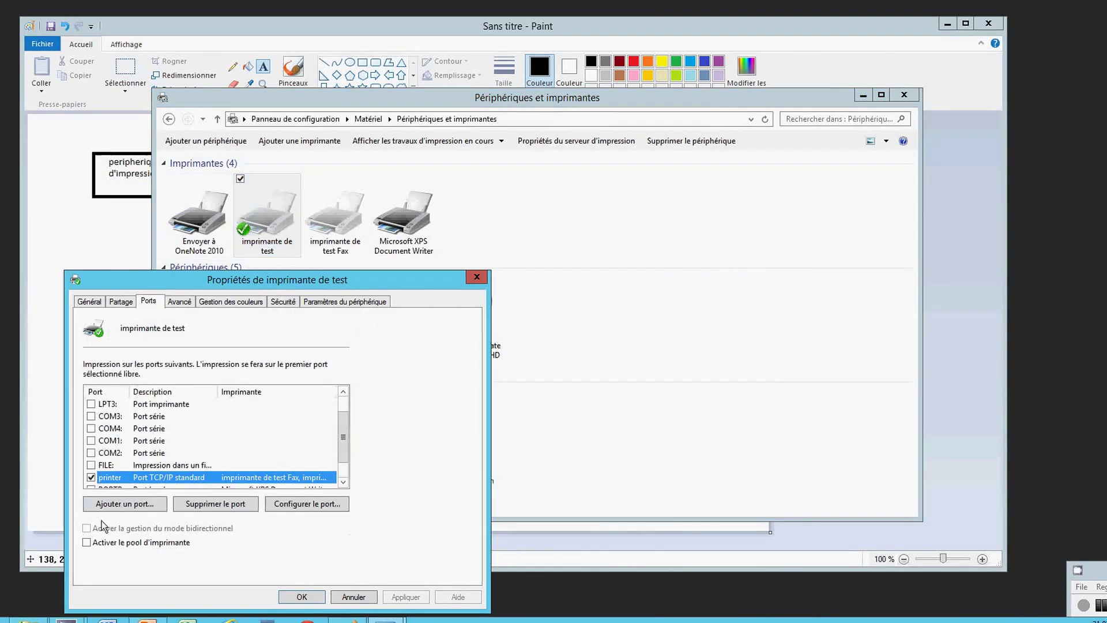
{"action": "left_click", "coordinate": [86, 542]}
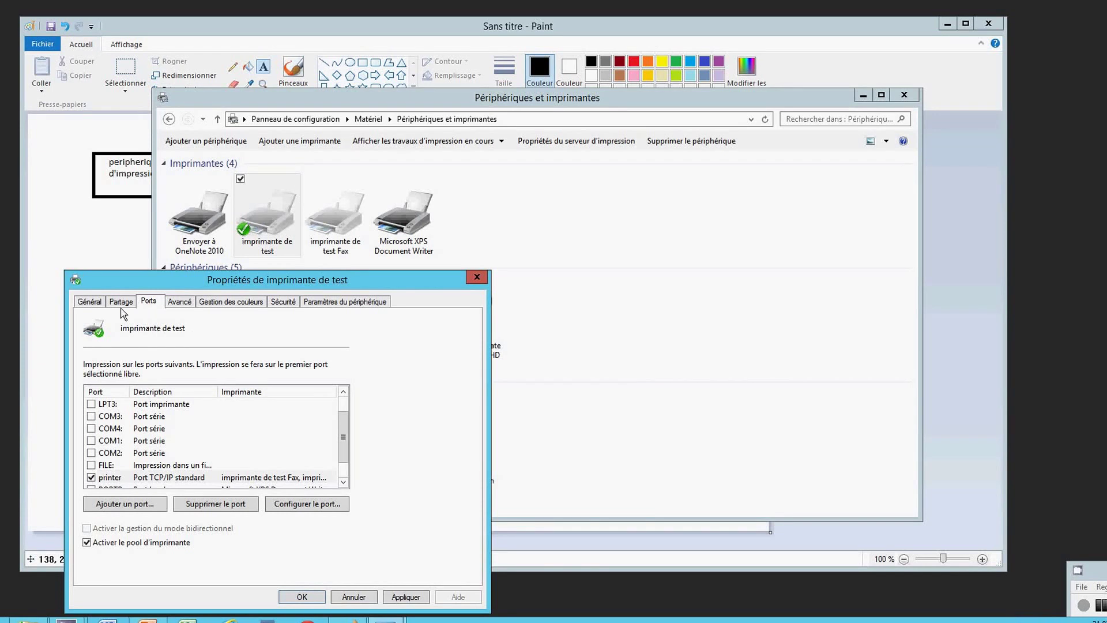
{"action": "left_click", "coordinate": [89, 304]}
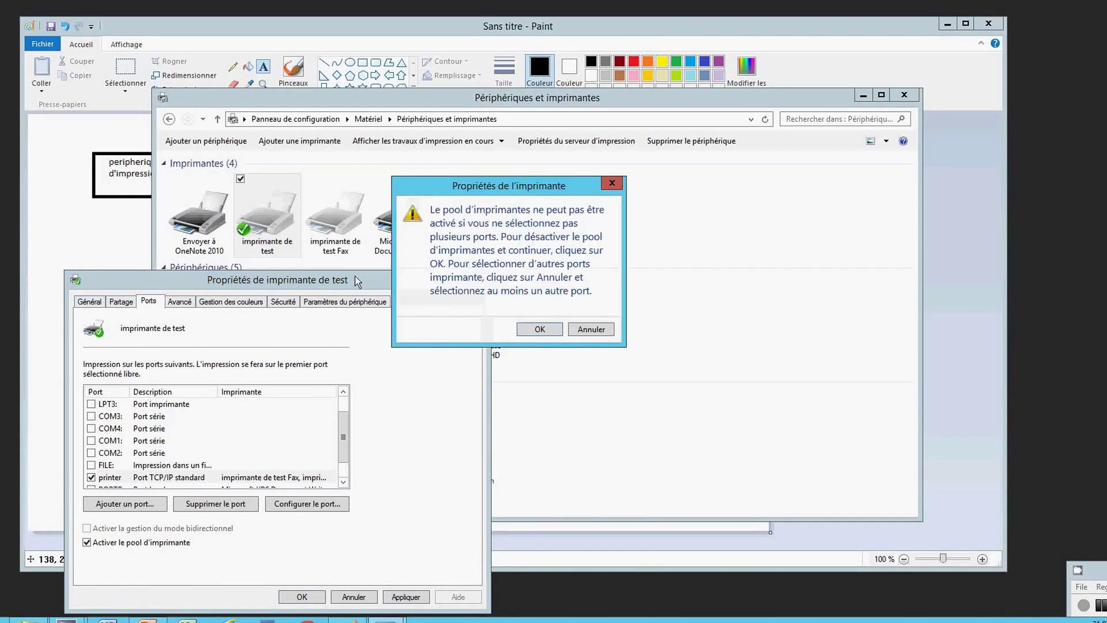
{"action": "left_click", "coordinate": [586, 330]}
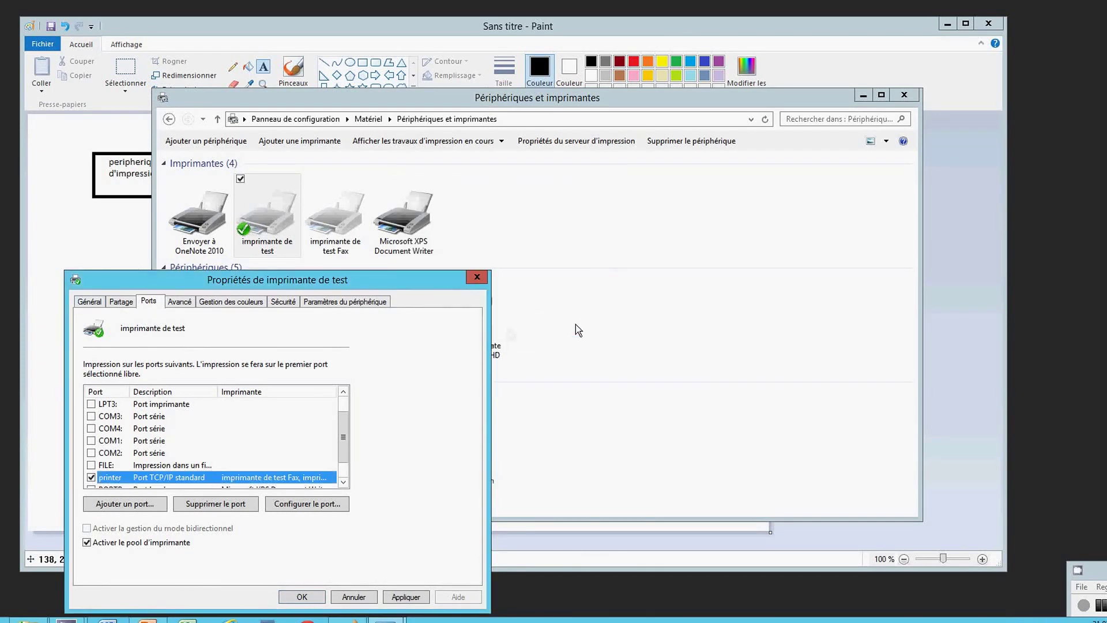
{"action": "left_click", "coordinate": [122, 302]}
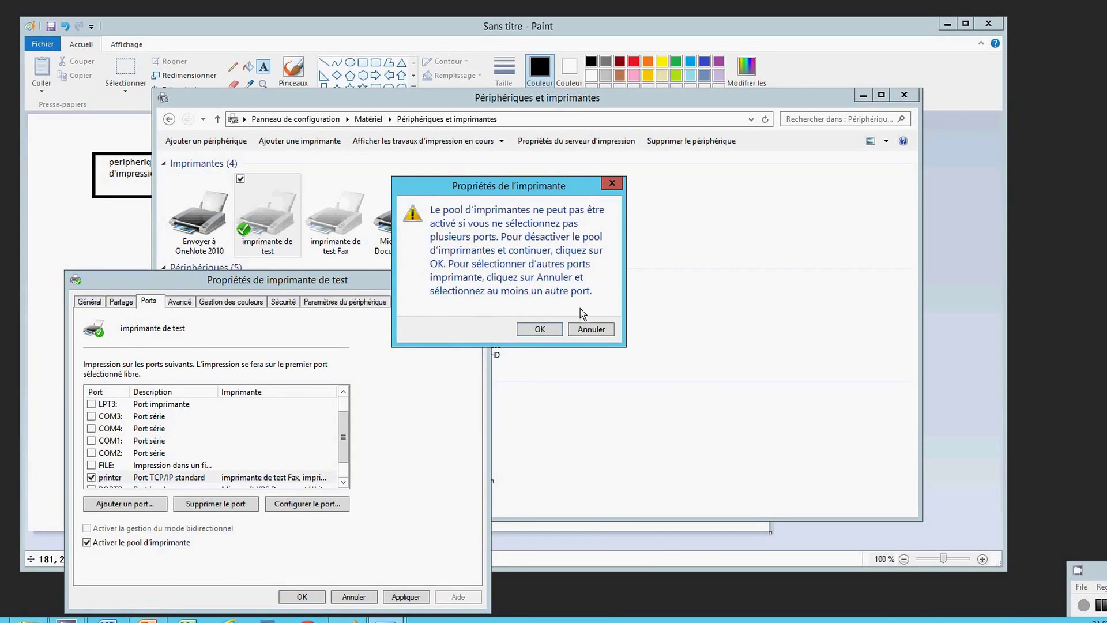
{"action": "left_click", "coordinate": [587, 330]}
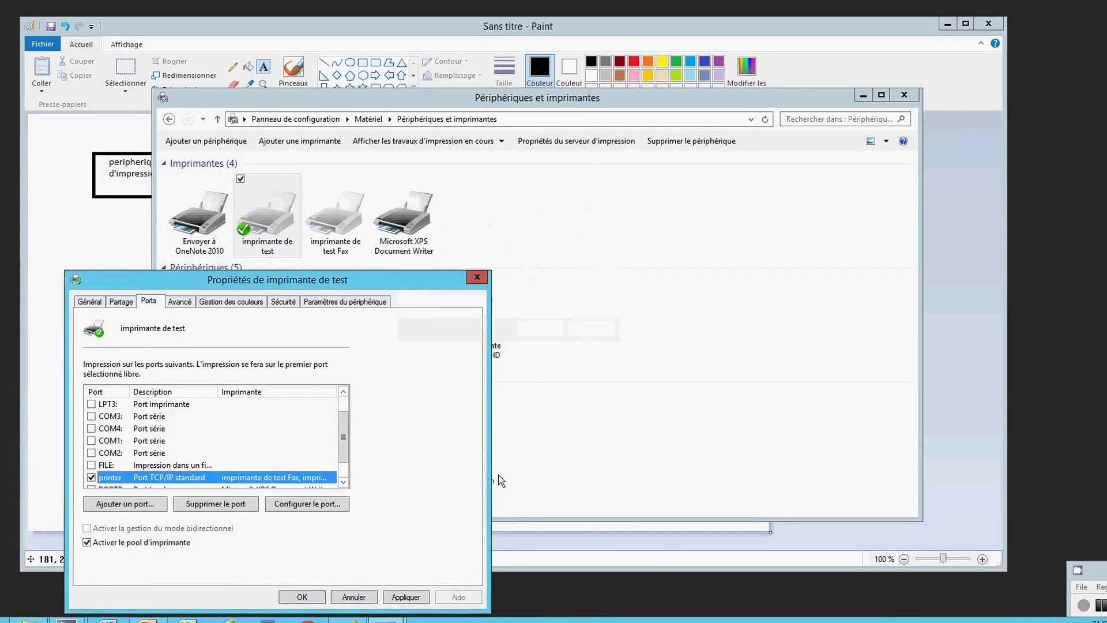
{"action": "left_click", "coordinate": [344, 597]}
Reopen the printer properties of "imprimante de test" and review its sharing settings and port list.
{"action": "right_click", "coordinate": [283, 246]}
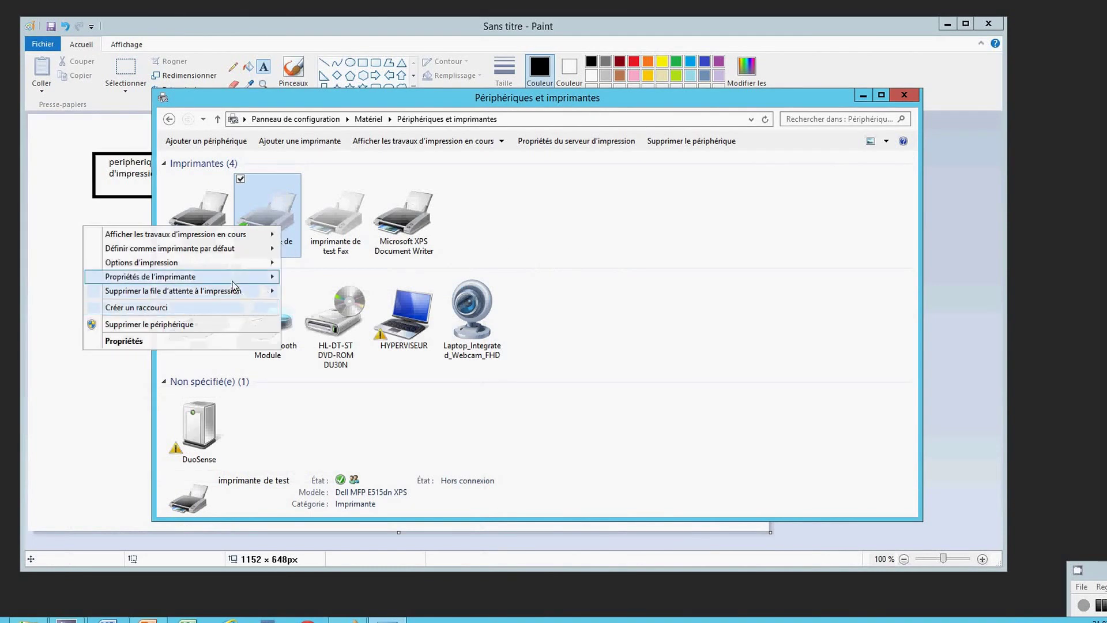
{"action": "mouse_move", "coordinate": [233, 278]}
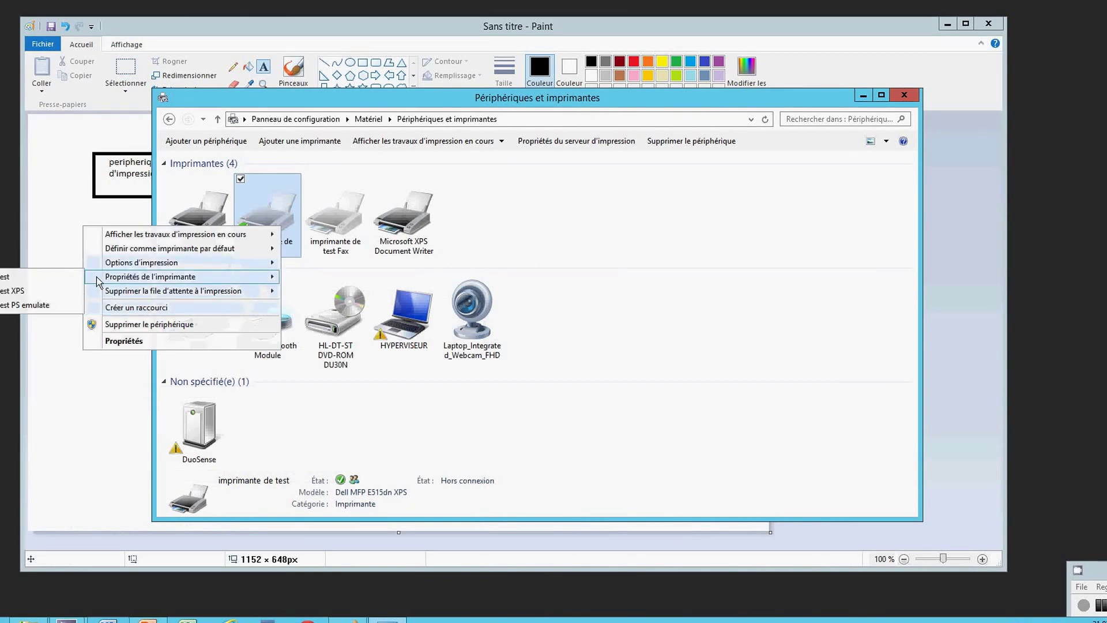
{"action": "left_click", "coordinate": [64, 277]}
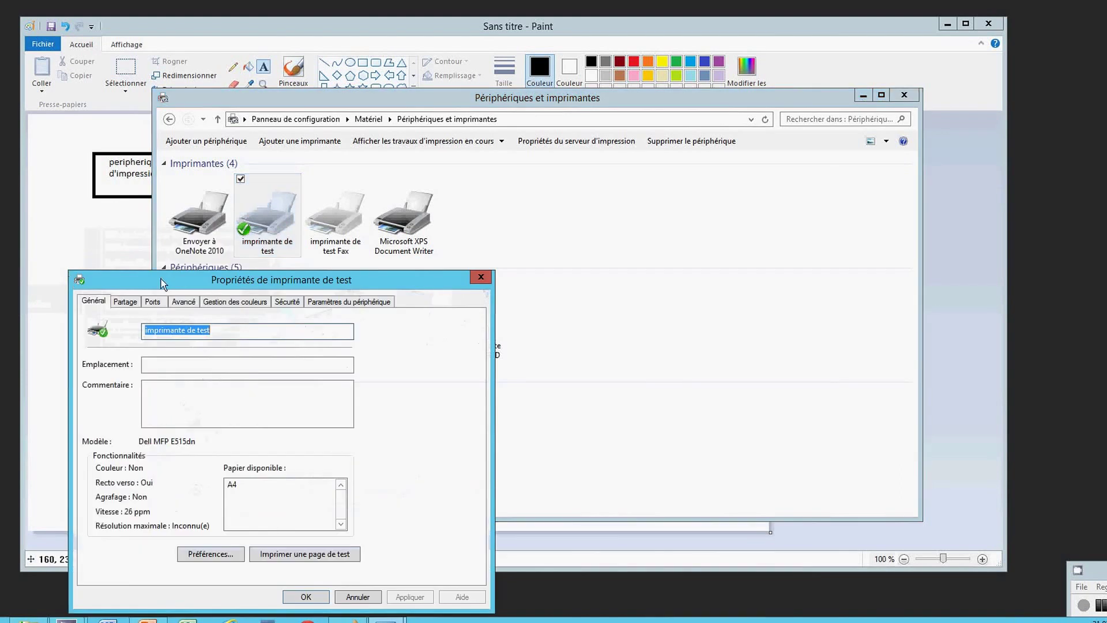
{"action": "left_click", "coordinate": [124, 302]}
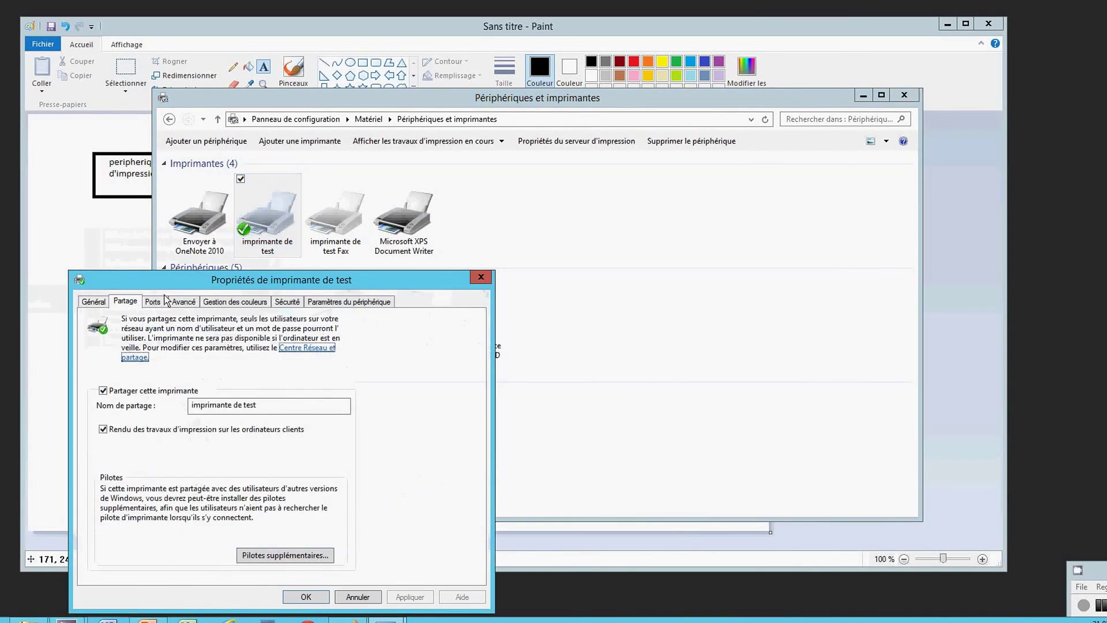
{"action": "left_click", "coordinate": [155, 301]}
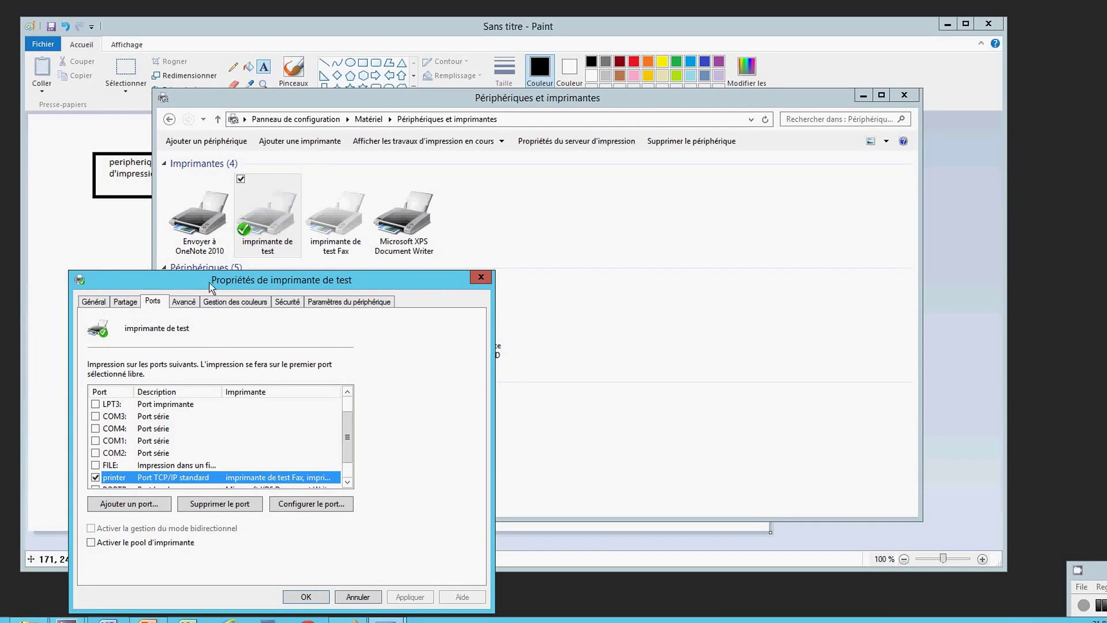
Try a priority of 2 for "imprimante de test", review its security permissions and discard the changes.
{"action": "left_click", "coordinate": [183, 301]}
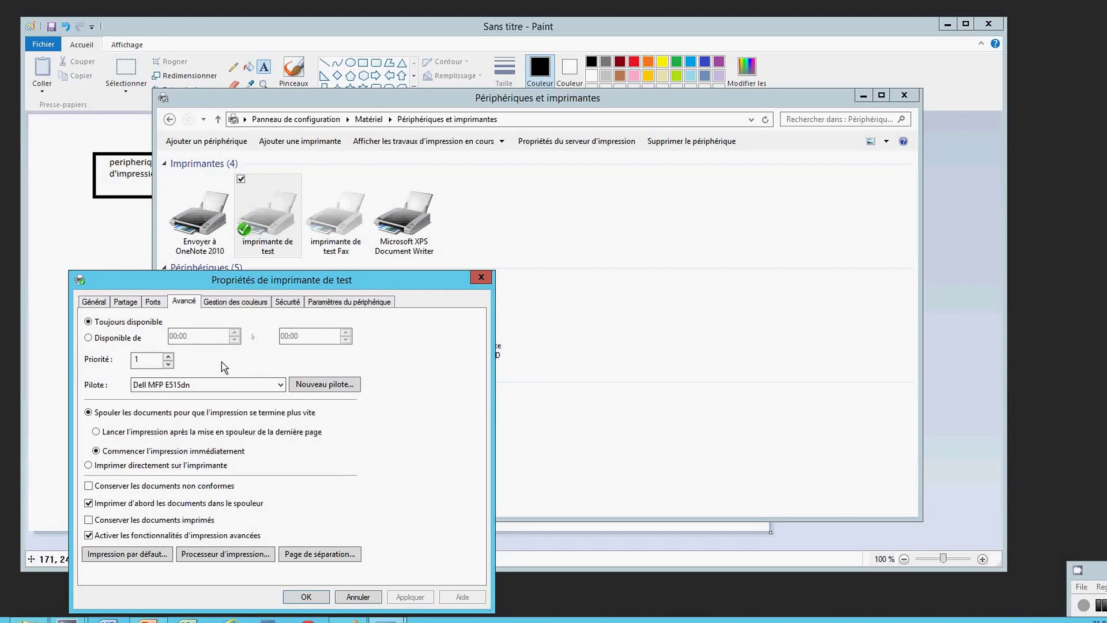
{"action": "left_click", "coordinate": [169, 357]}
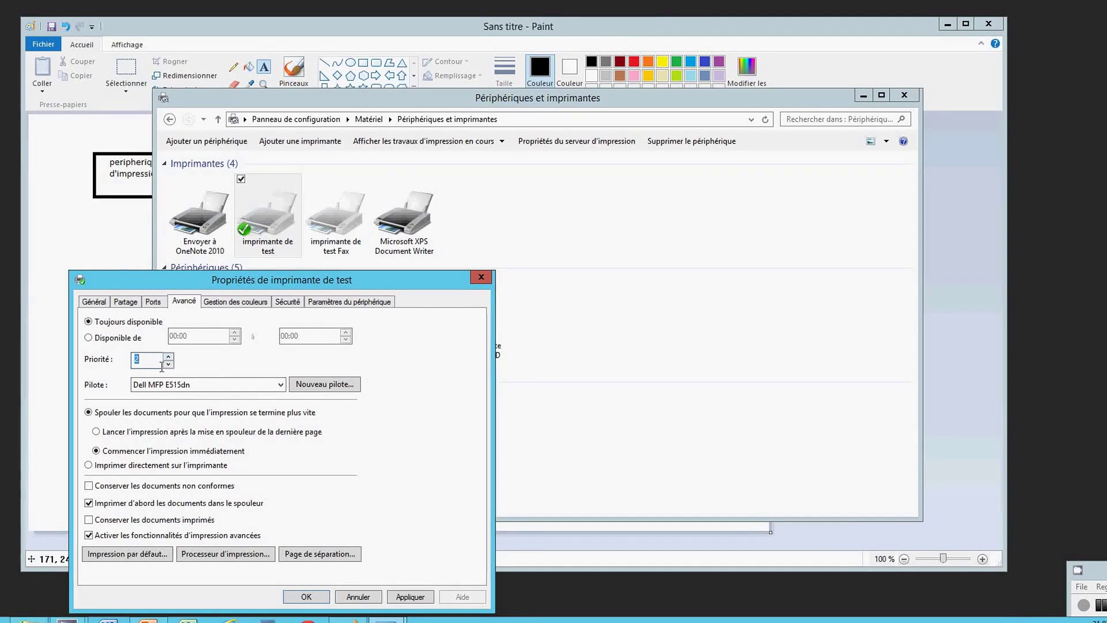
{"action": "left_click", "coordinate": [286, 302]}
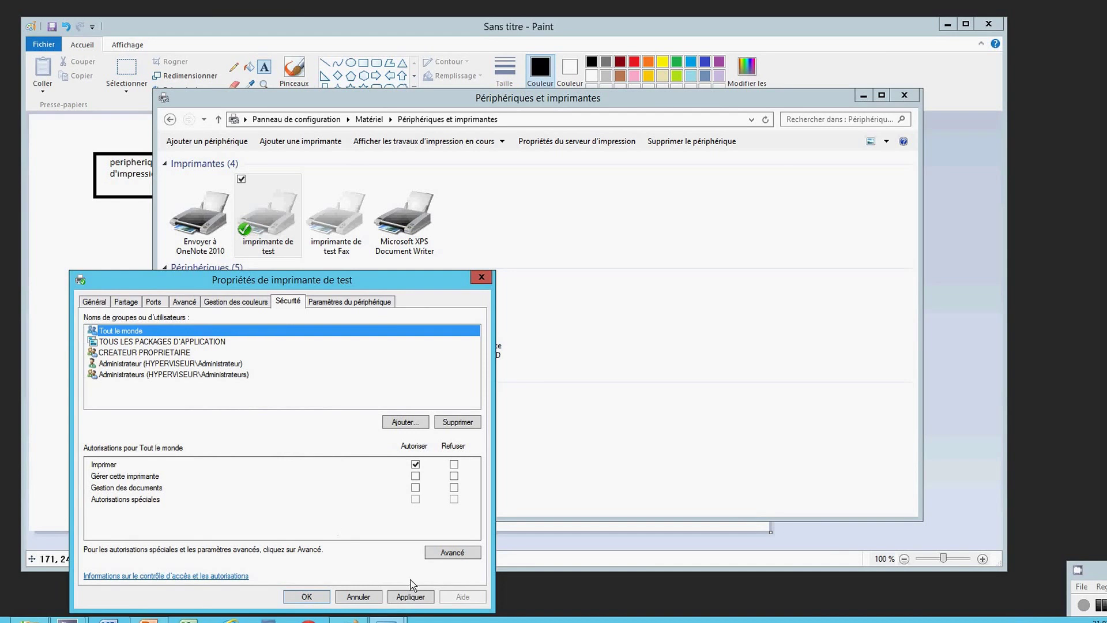
{"action": "left_click", "coordinate": [365, 599]}
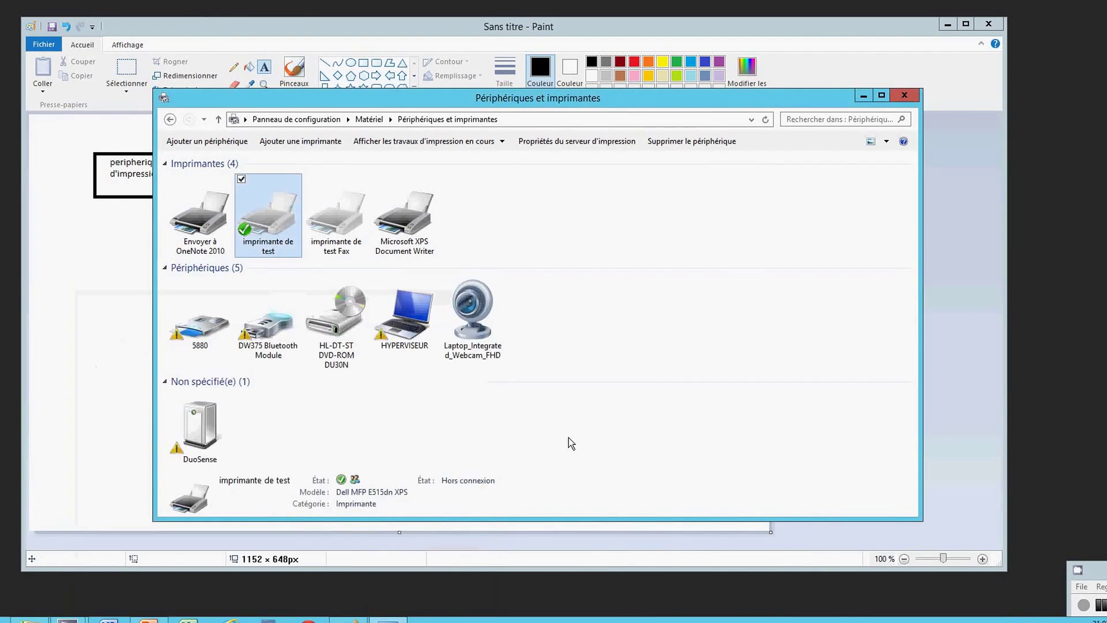
Request deletion of the "imprimante de test" print queue and decline the confirmation.
{"action": "right_click", "coordinate": [284, 249]}
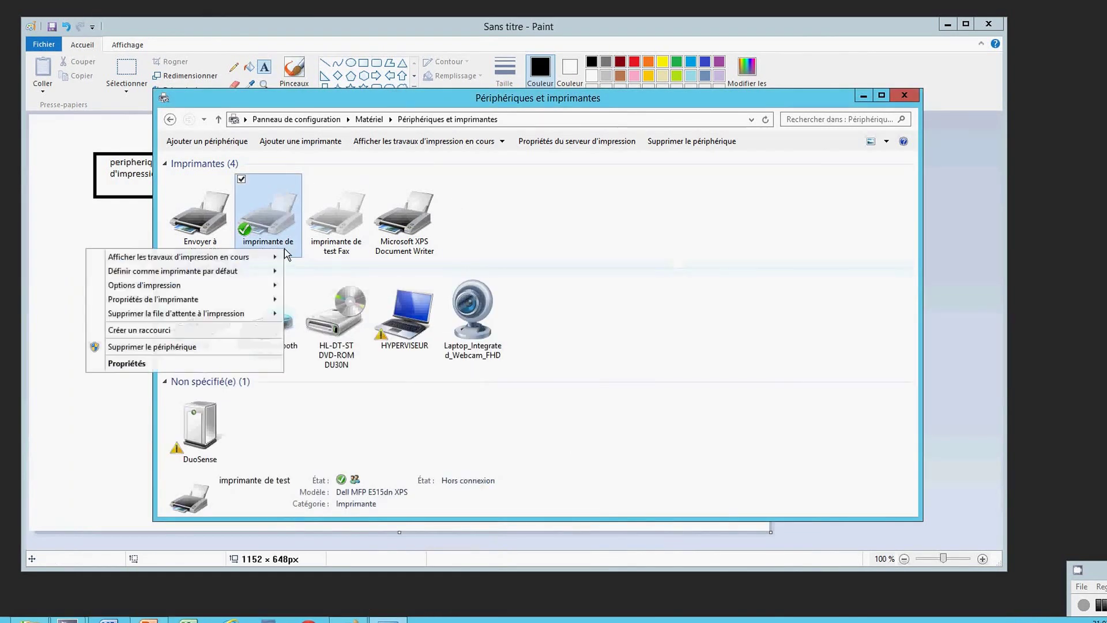
{"action": "mouse_move", "coordinate": [267, 262]}
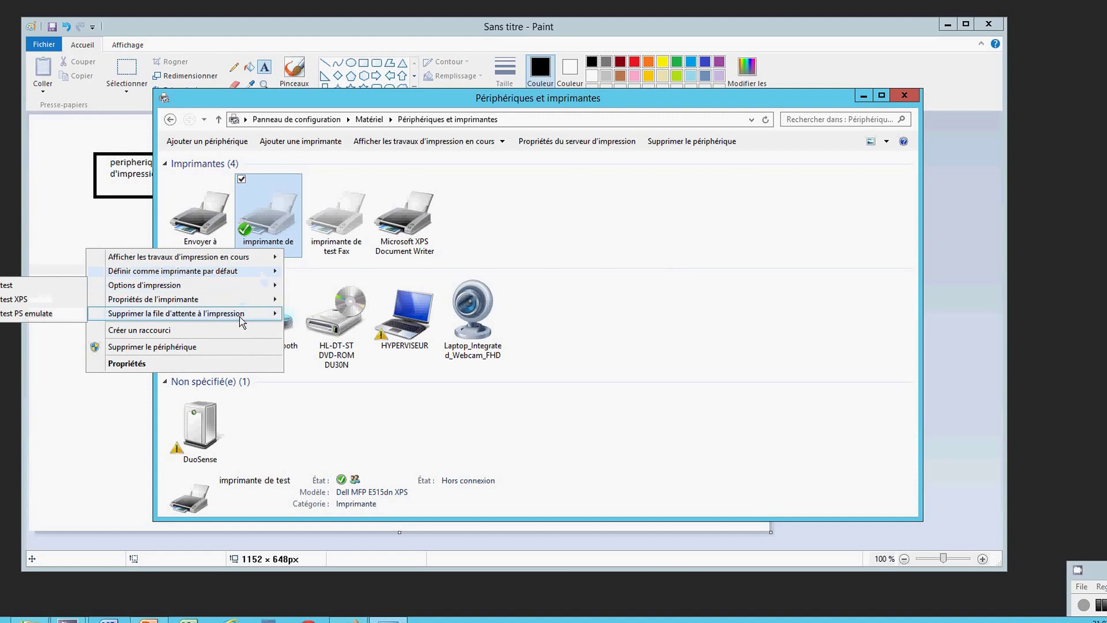
{"action": "mouse_move", "coordinate": [243, 314]}
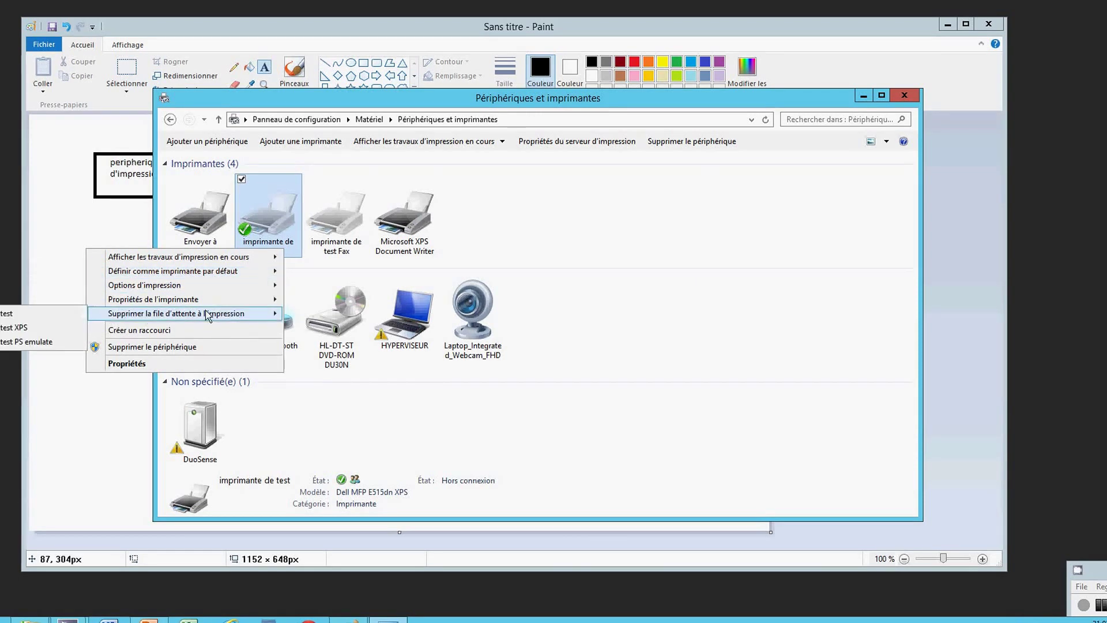
{"action": "left_click", "coordinate": [74, 314]}
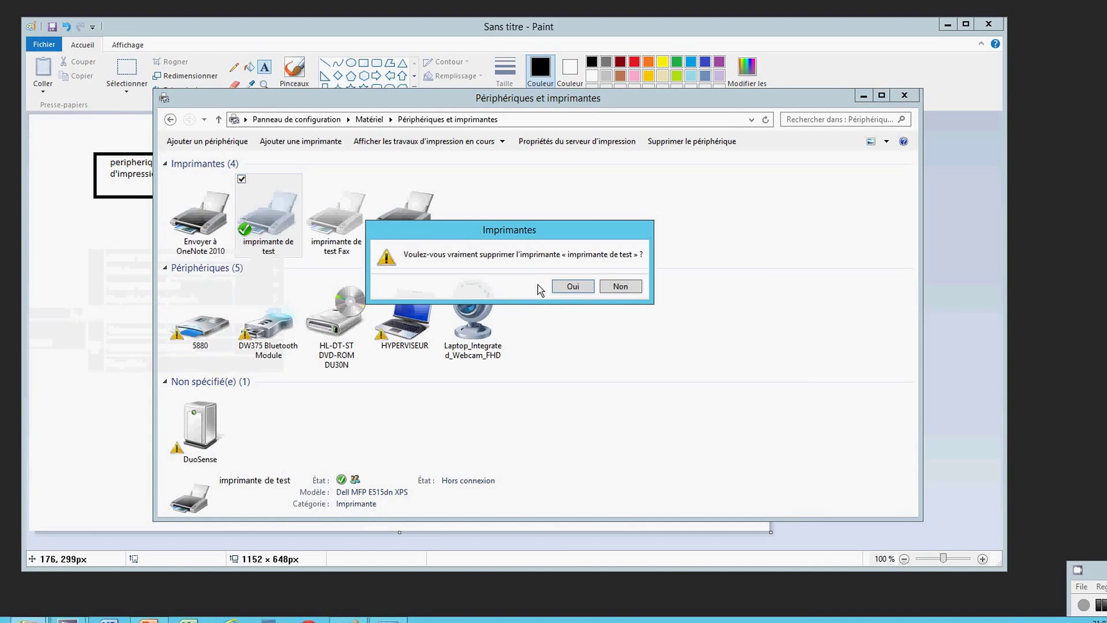
{"action": "left_click", "coordinate": [622, 286]}
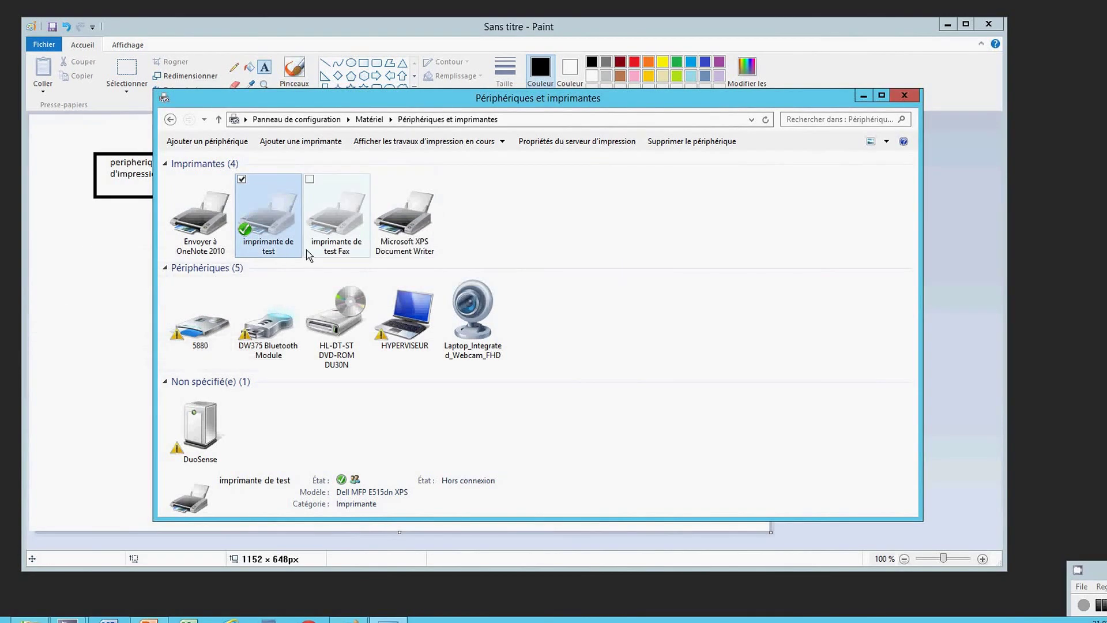
Examine the printing preferences of "imprimante de test" and close them without changes.
{"action": "right_click", "coordinate": [268, 240]}
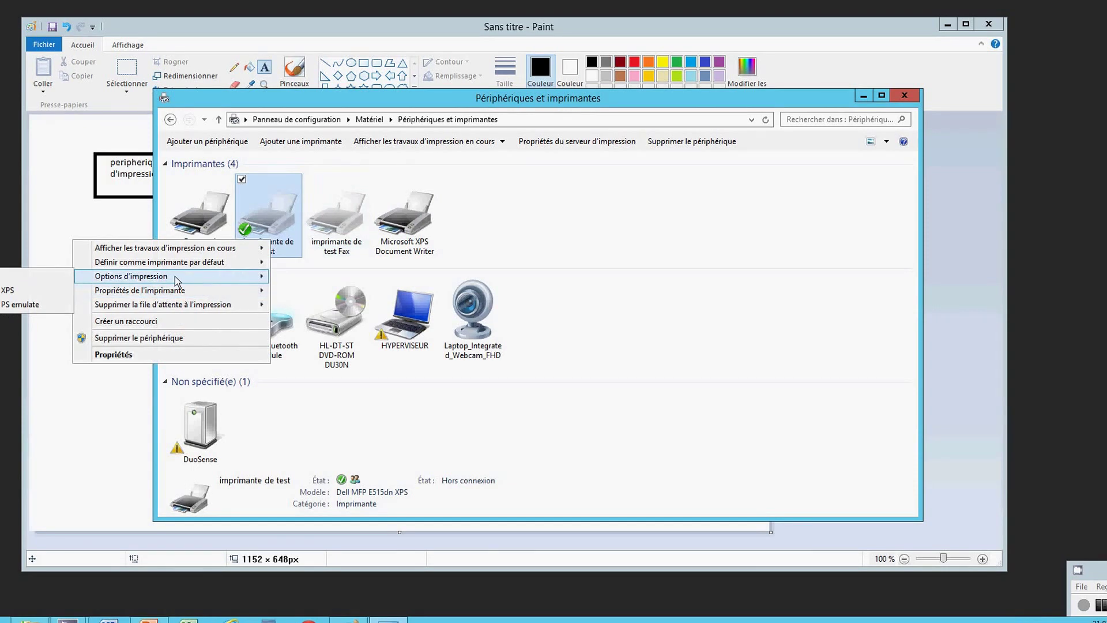
{"action": "left_click", "coordinate": [55, 278]}
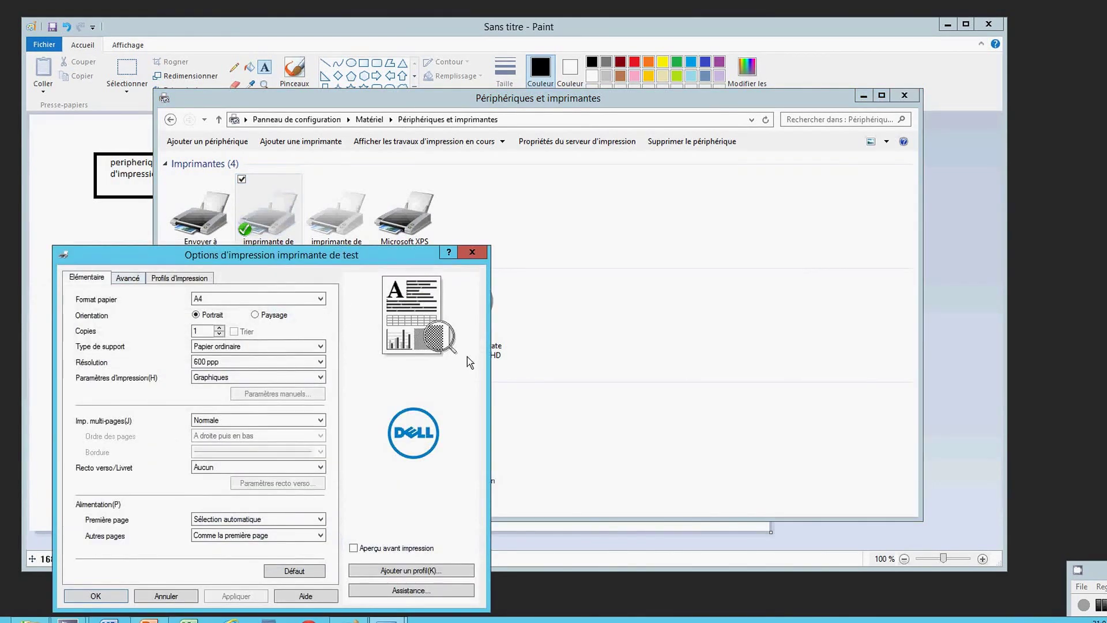
{"action": "left_click", "coordinate": [472, 253]}
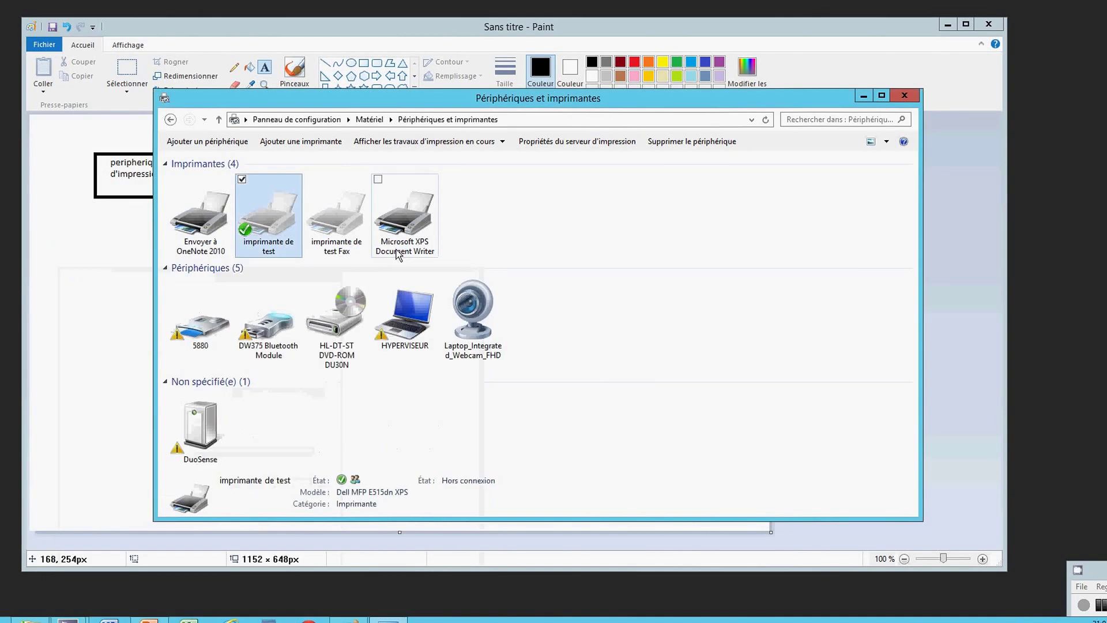
View the current print jobs of "imprimante de test" and close the queue window.
{"action": "right_click", "coordinate": [273, 231]}
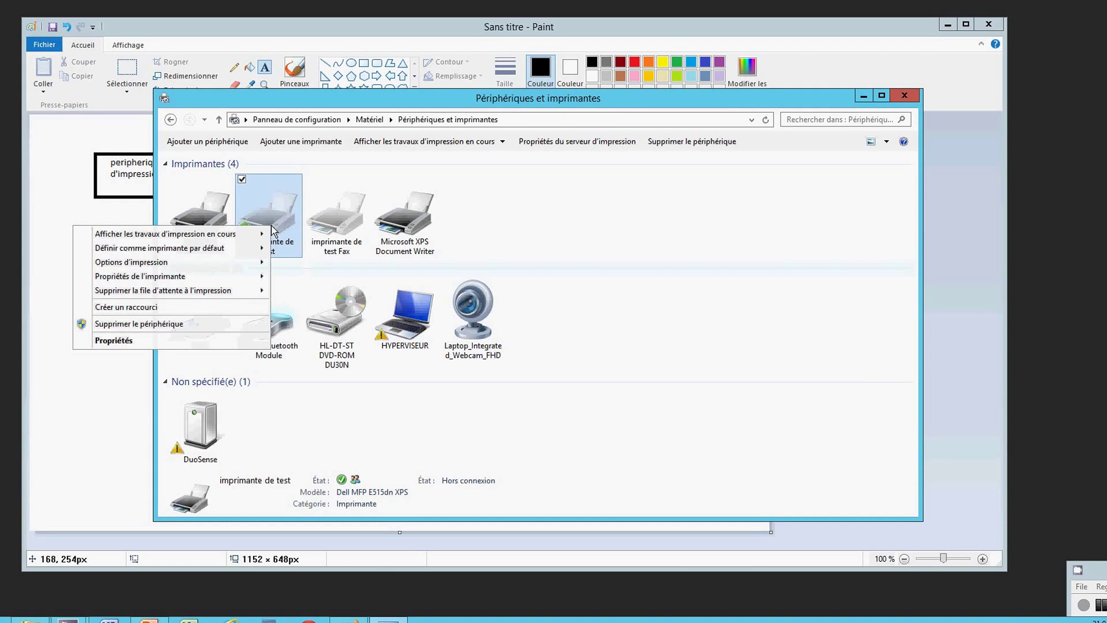
{"action": "mouse_move", "coordinate": [225, 237]}
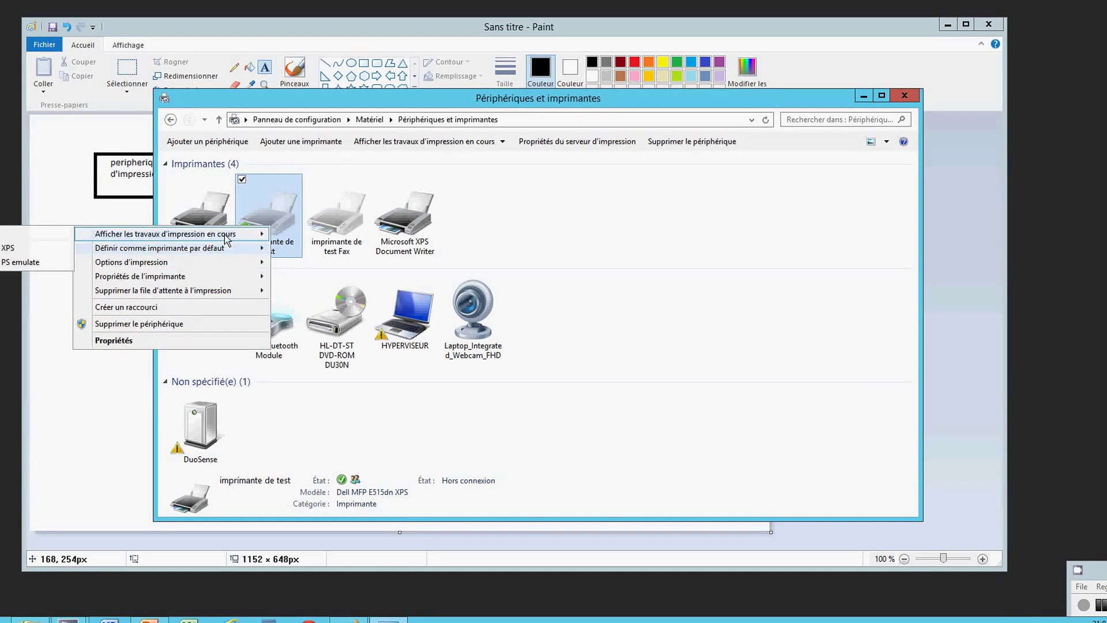
{"action": "left_click", "coordinate": [49, 233]}
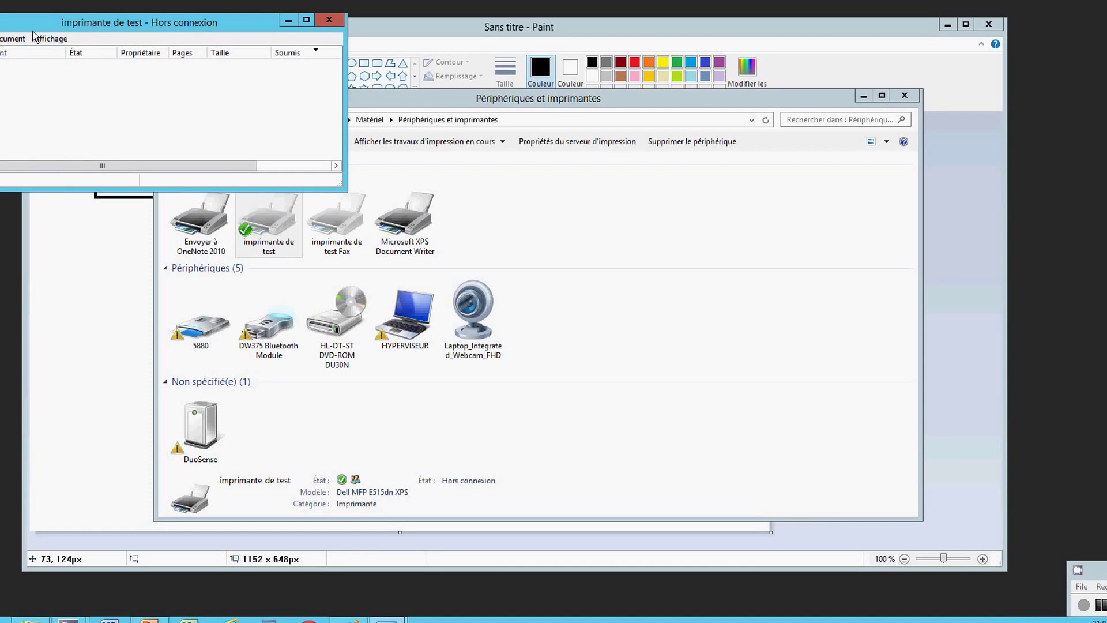
{"action": "left_click", "coordinate": [331, 20]}
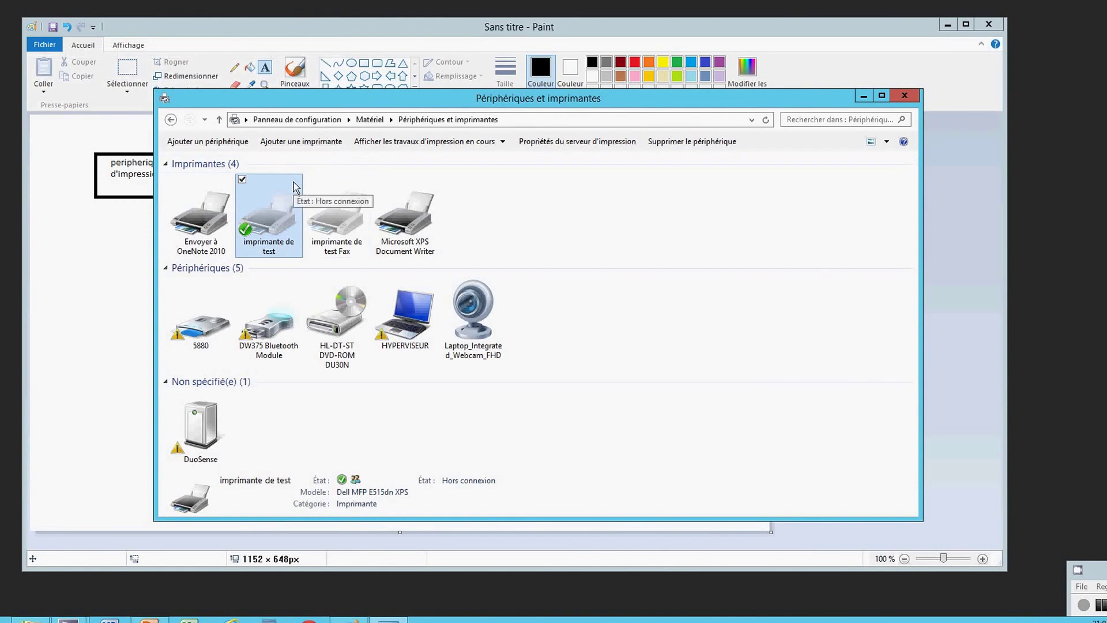
Close Périphériques et imprimantes and exit Paint without saving the diagram.
{"action": "left_click", "coordinate": [905, 95]}
{"action": "left_click", "coordinate": [988, 24]}
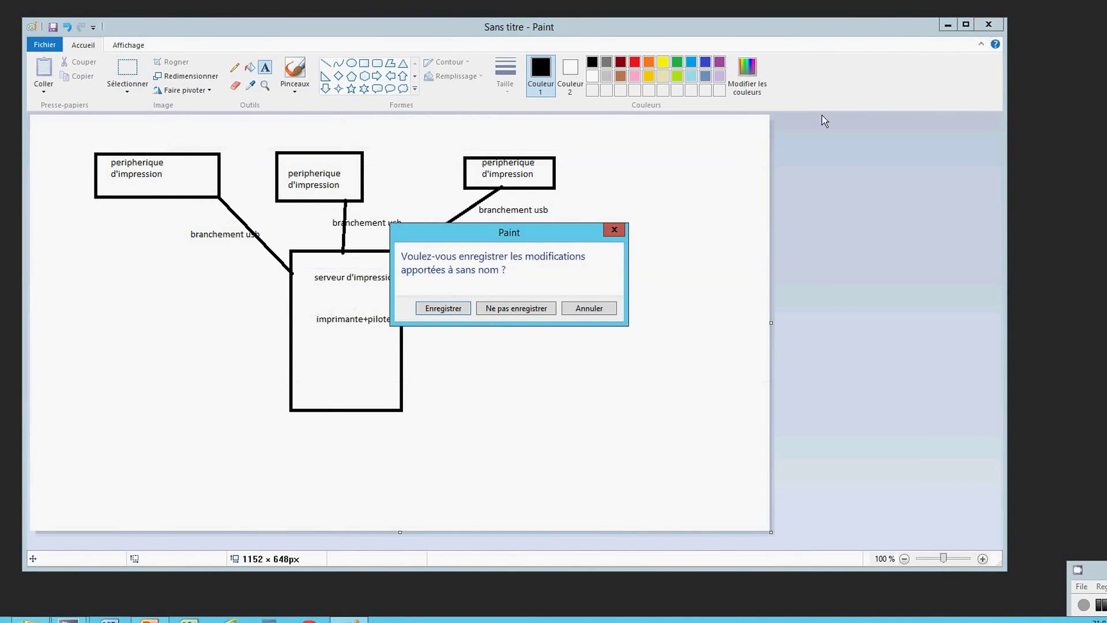
{"action": "left_click", "coordinate": [528, 310]}
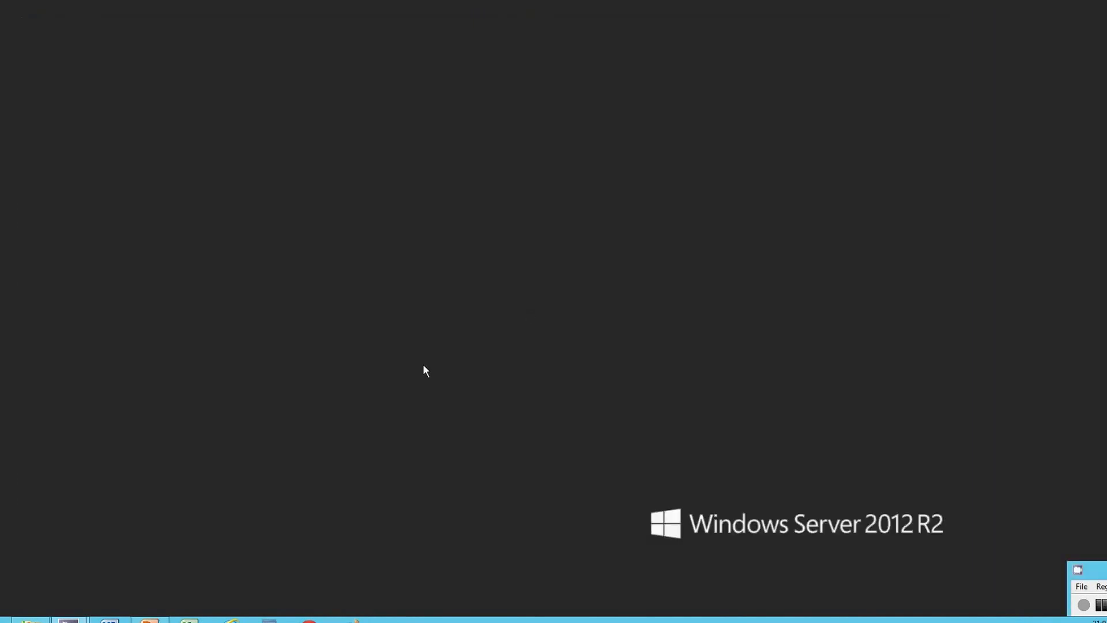
Switch to Server Manager and start adding roles with a role-based installation on the hyperviseur server, advancing to the server role selection.
{"action": "left_click", "coordinate": [3, 620]}
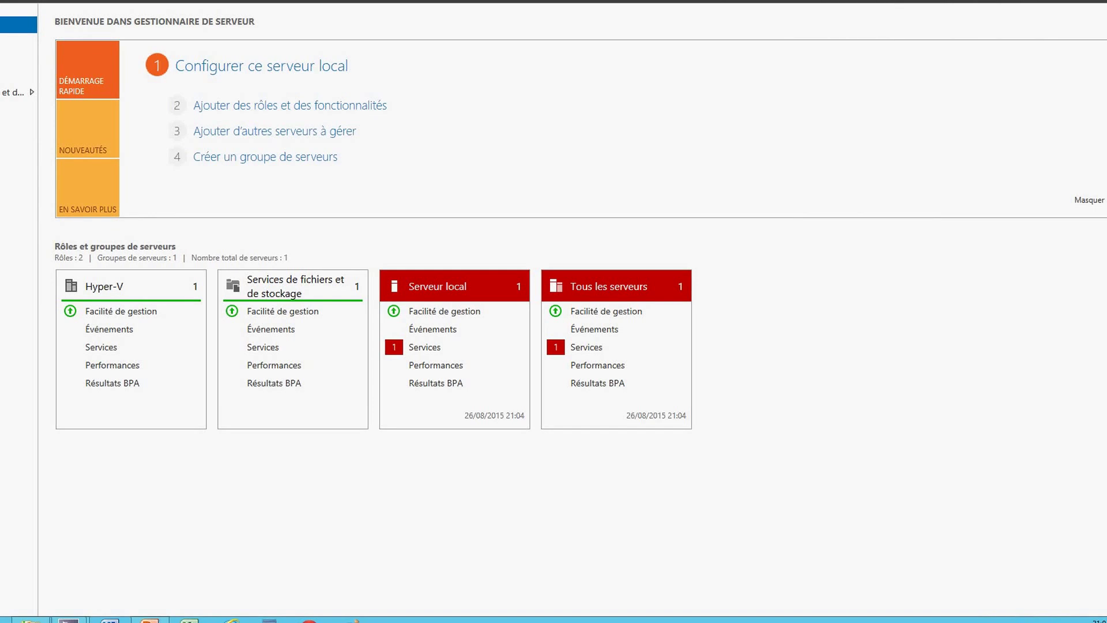
{"action": "left_click", "coordinate": [1002, 1]}
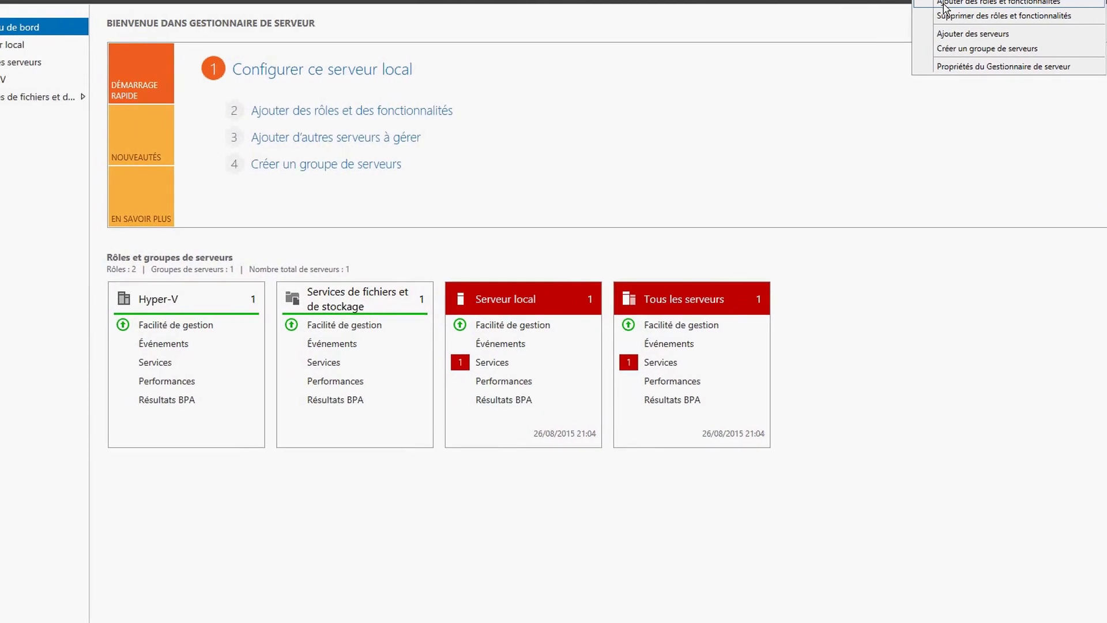
{"action": "left_click", "coordinate": [910, 5]}
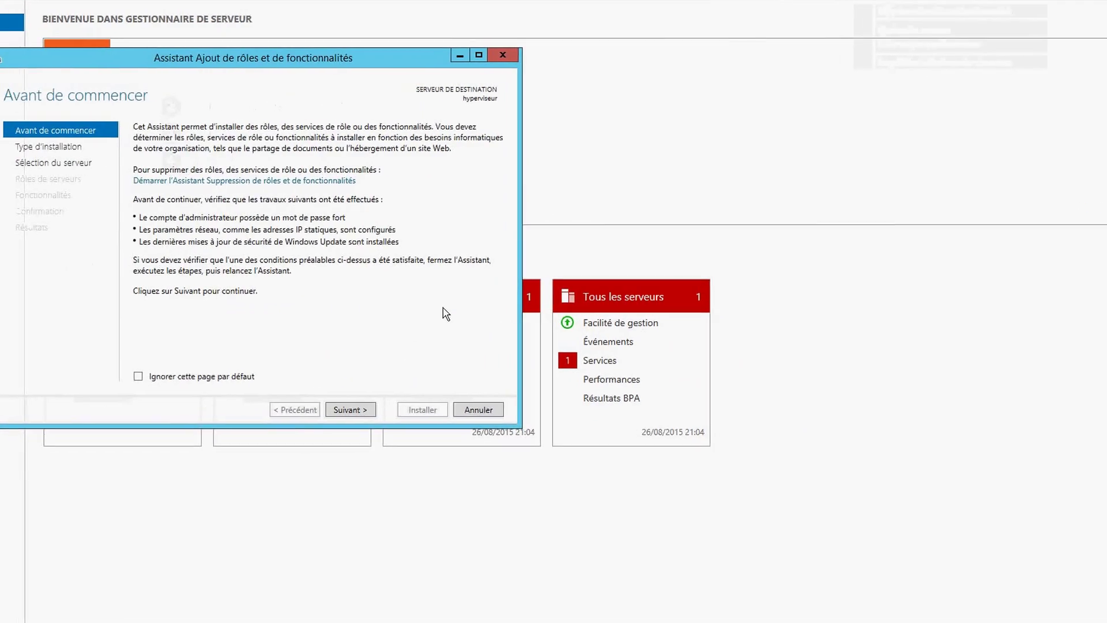
{"action": "left_click", "coordinate": [370, 406]}
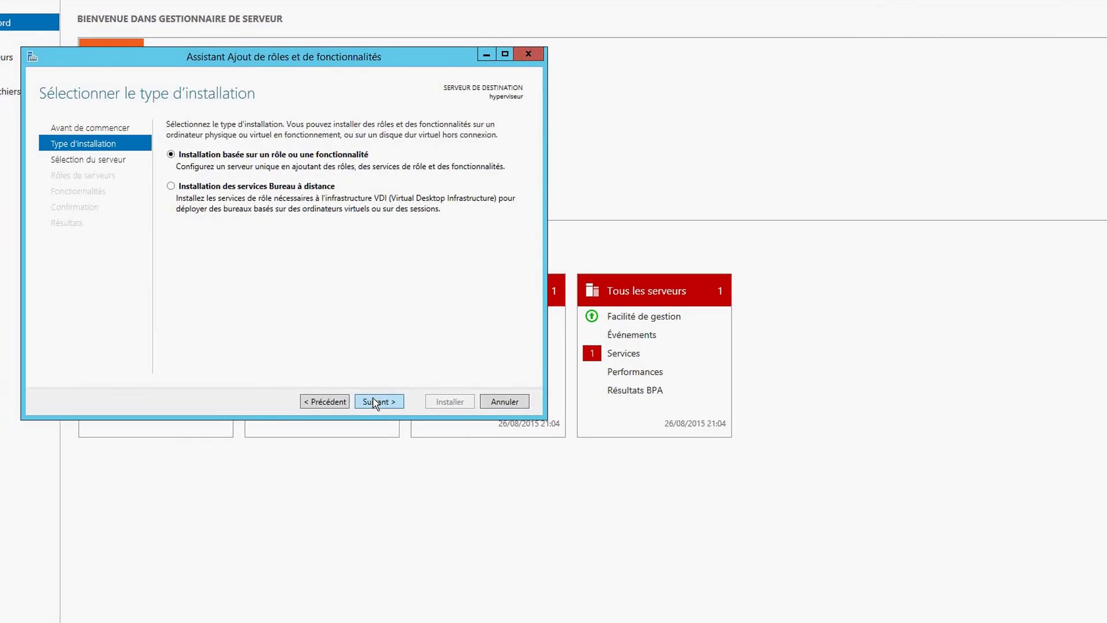
{"action": "left_click", "coordinate": [369, 406]}
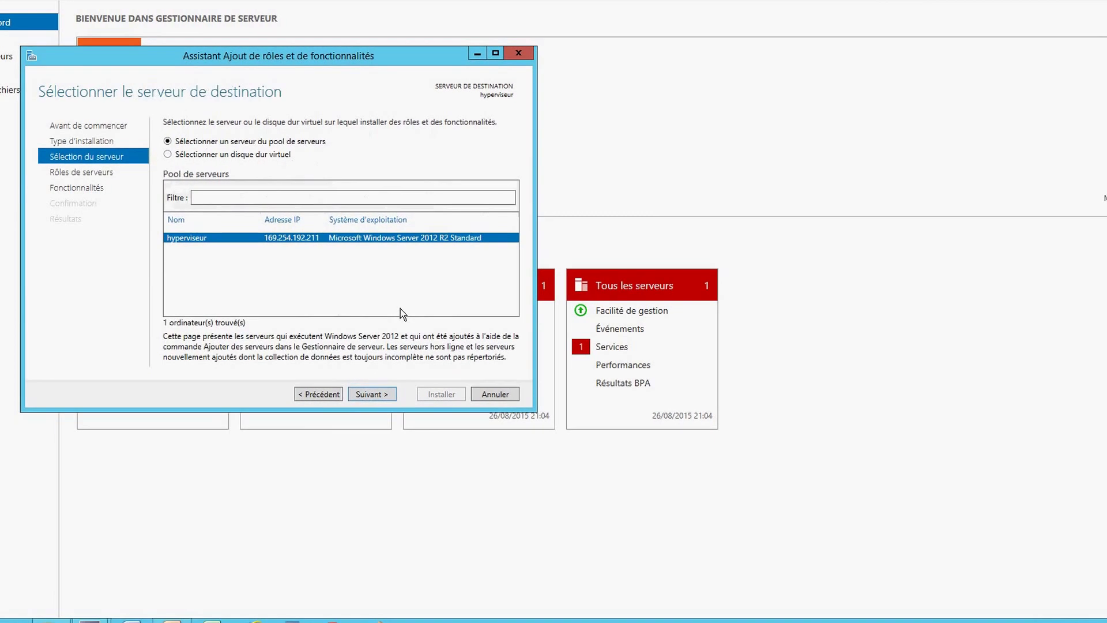
{"action": "left_click", "coordinate": [361, 390]}
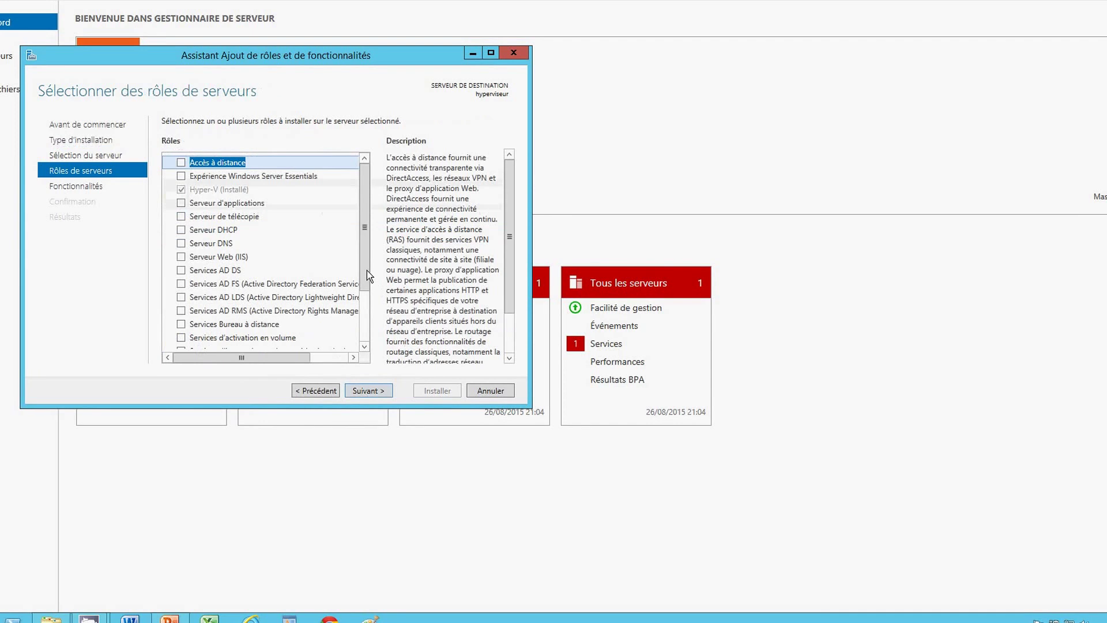
Select the Services d'impression et de numérisation de document role, include its required management tools, and advance to the features selection.
{"action": "left_click_drag", "start_coordinate": [367, 271], "coordinate": [365, 334]}
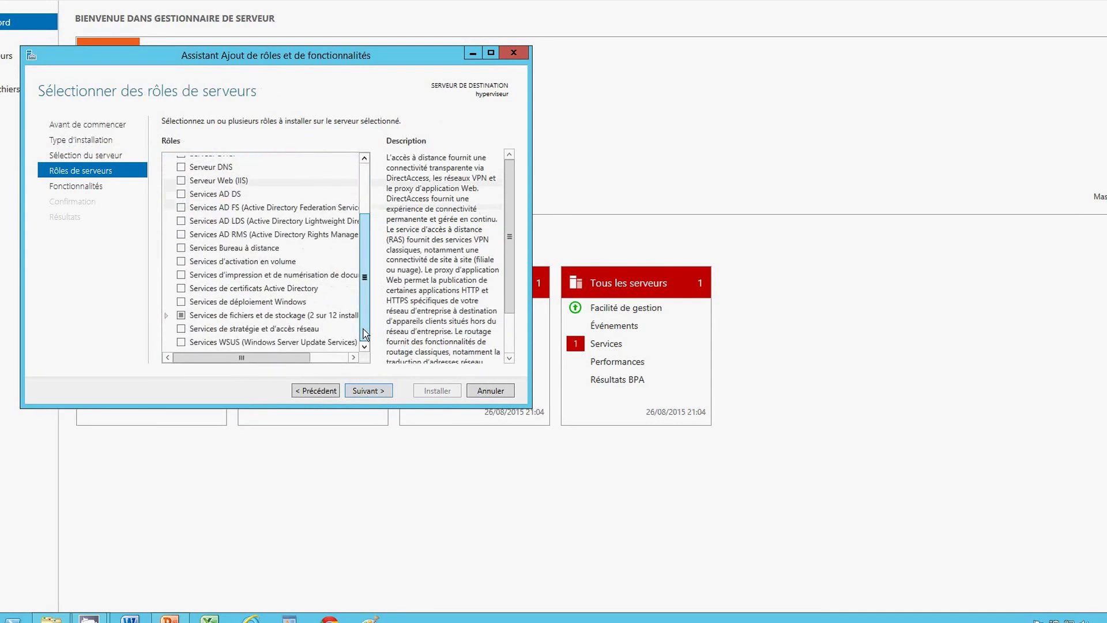
{"action": "left_click", "coordinate": [181, 275]}
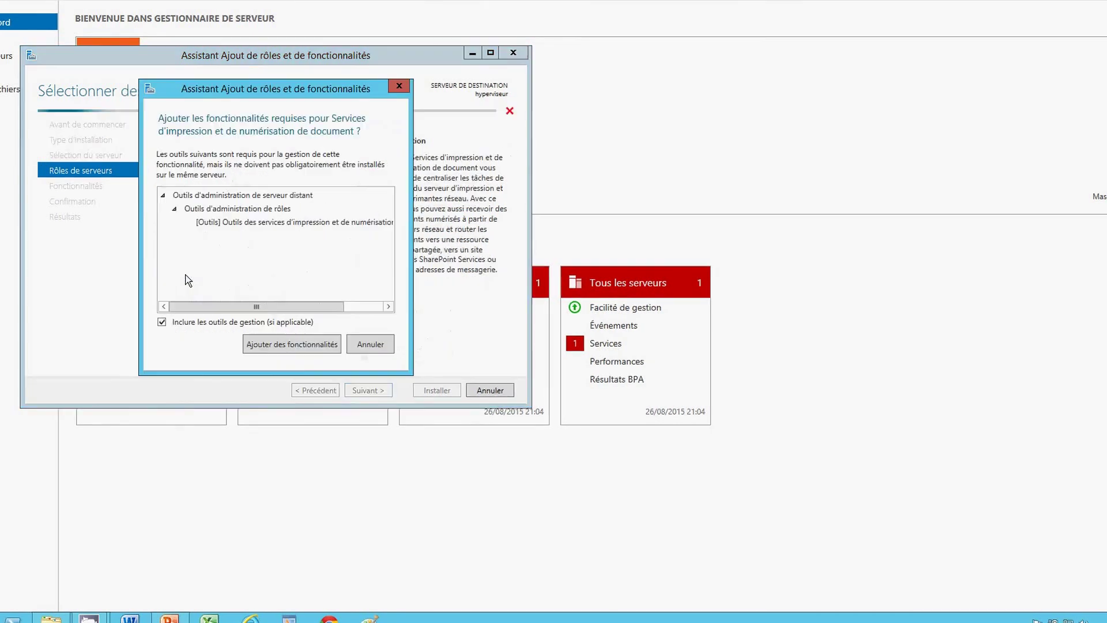
{"action": "left_click", "coordinate": [279, 345]}
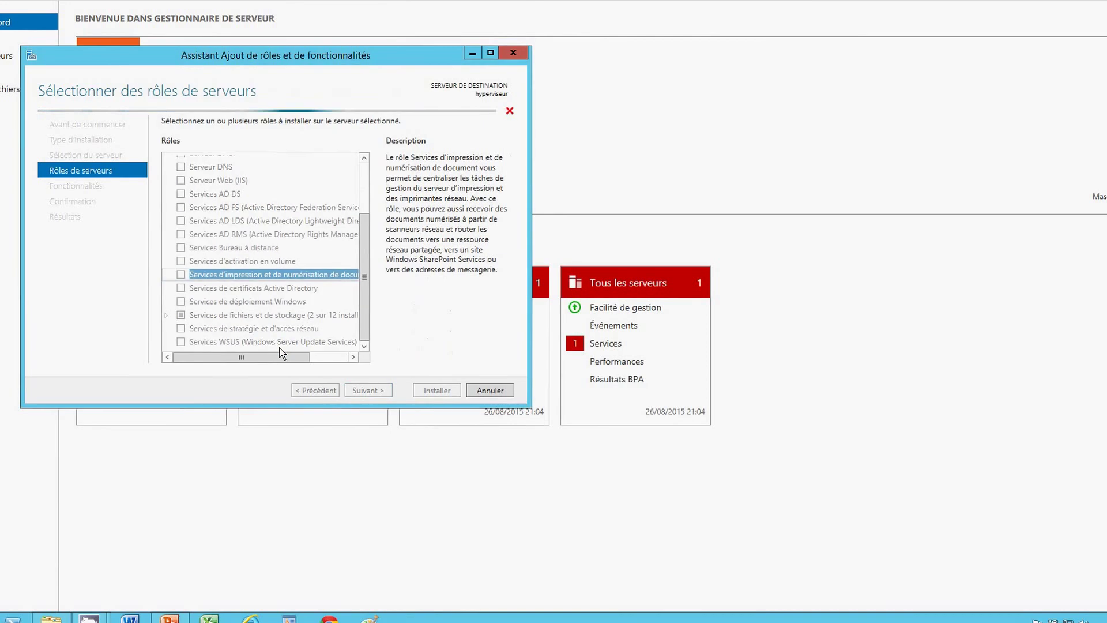
{"action": "left_click", "coordinate": [375, 391]}
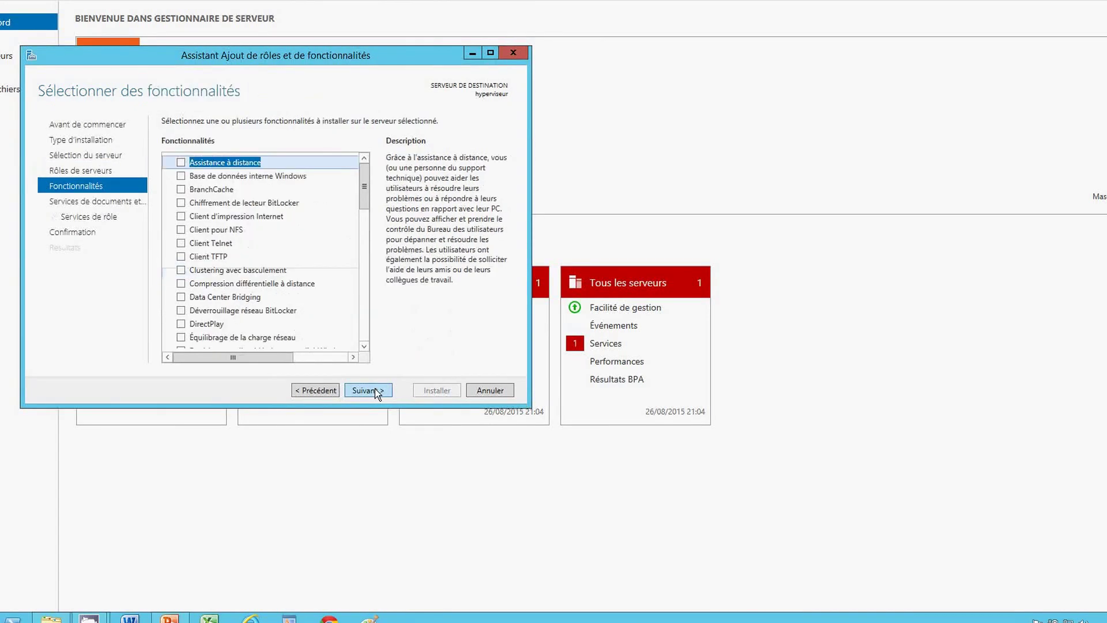
Keep the default features and the Serveur d'impression role service, install the role, and close the wizard.
{"action": "left_click", "coordinate": [375, 391]}
{"action": "left_click", "coordinate": [375, 391]}
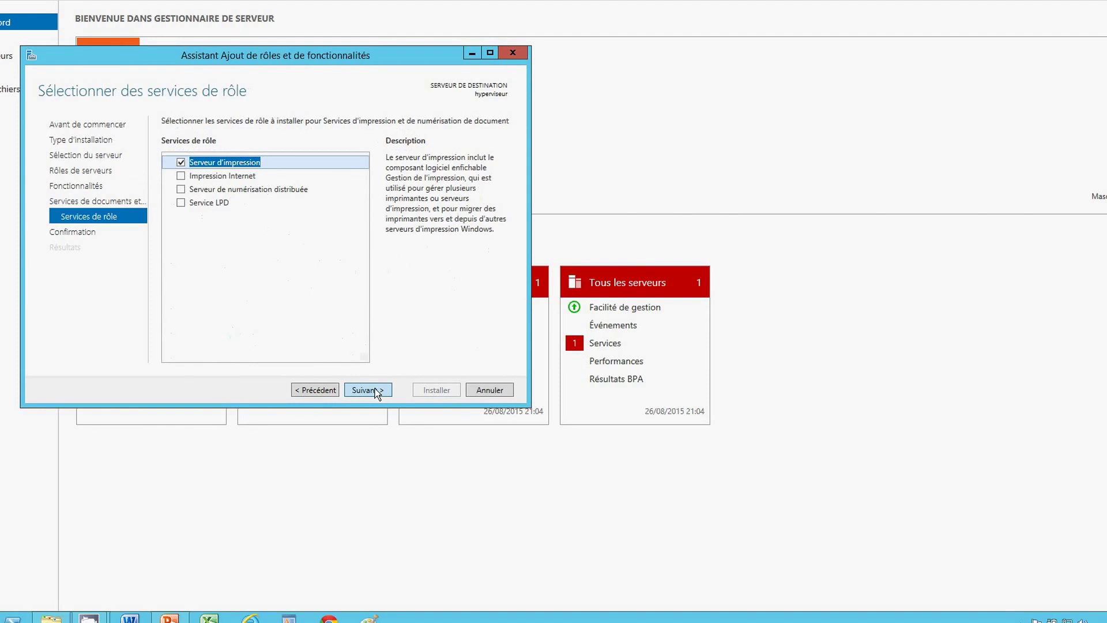
{"action": "left_click", "coordinate": [375, 391]}
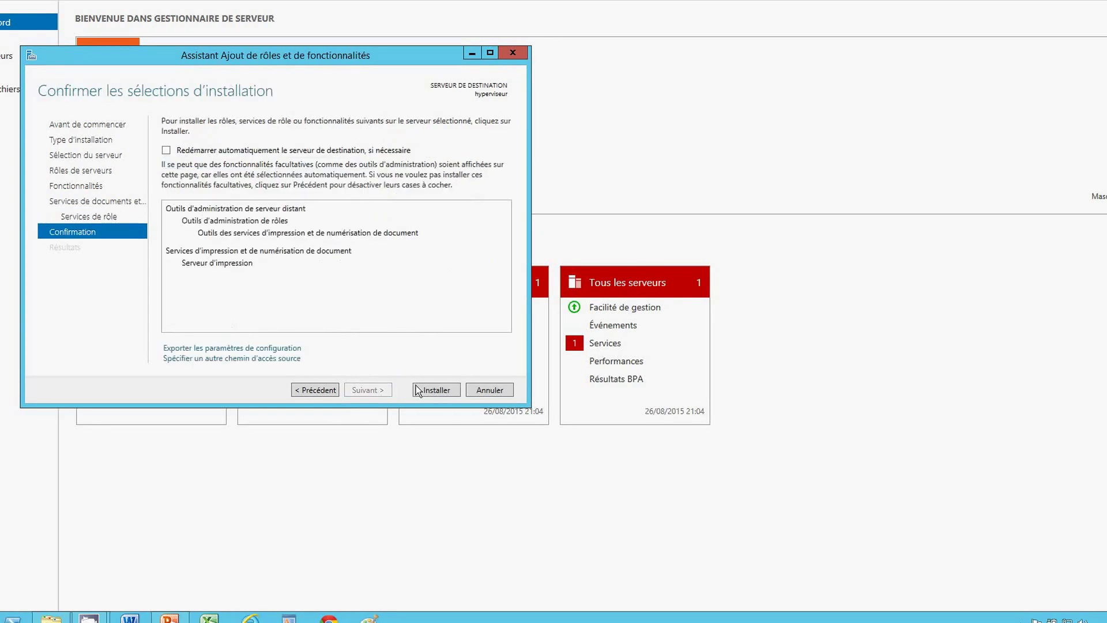
{"action": "left_click", "coordinate": [421, 398]}
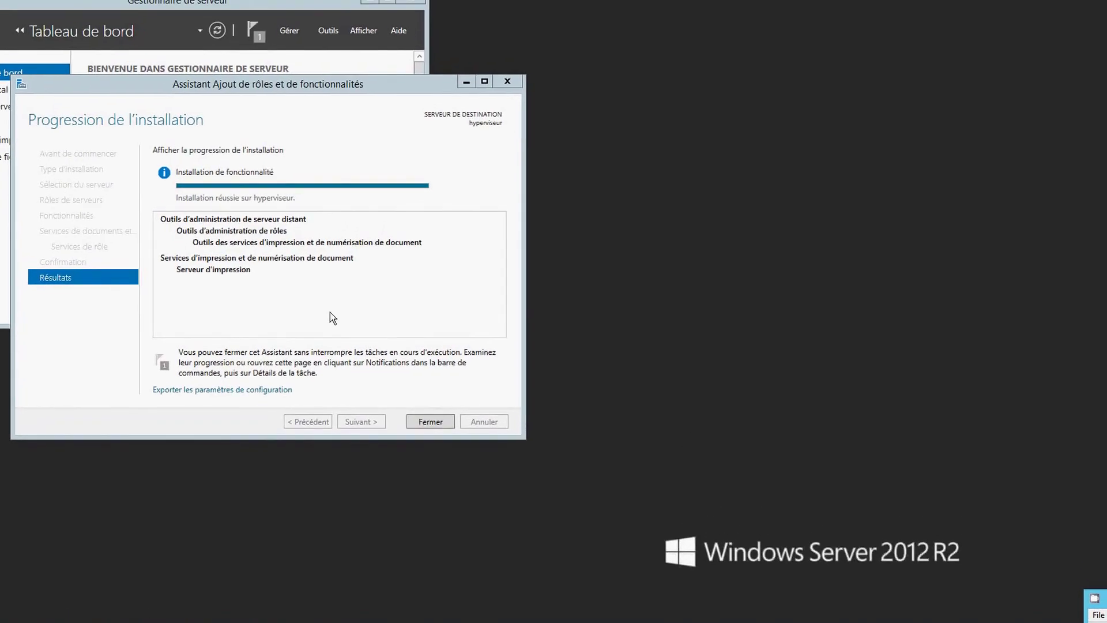
{"action": "left_click", "coordinate": [424, 433]}
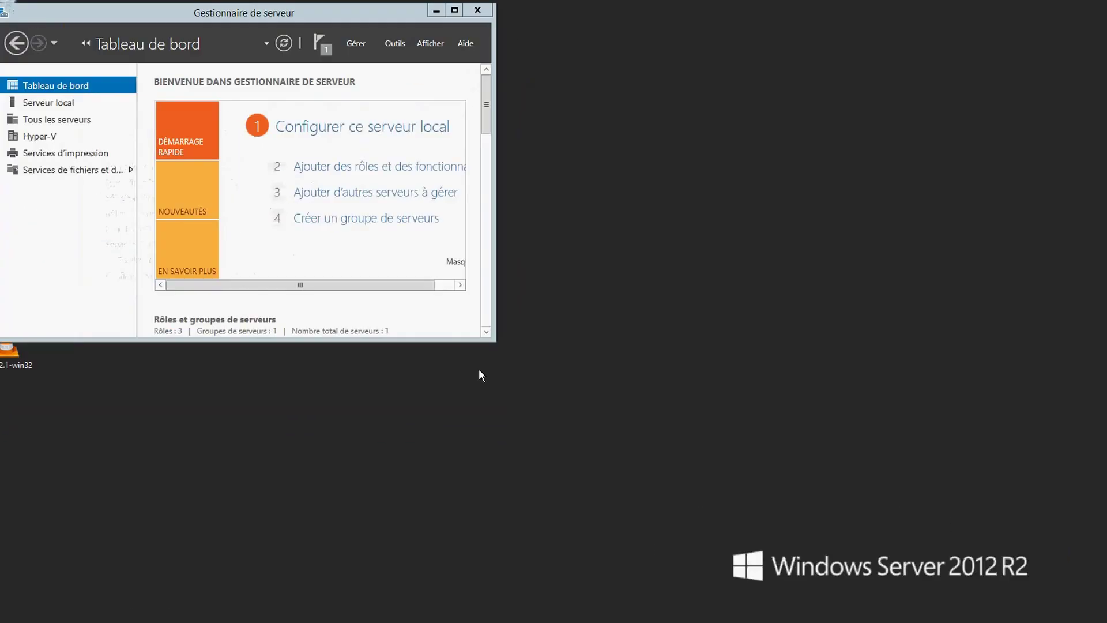
Maximize Server Manager, dismiss the installation notification, and open the Gestion de l'impression console.
{"action": "left_click", "coordinate": [443, 1]}
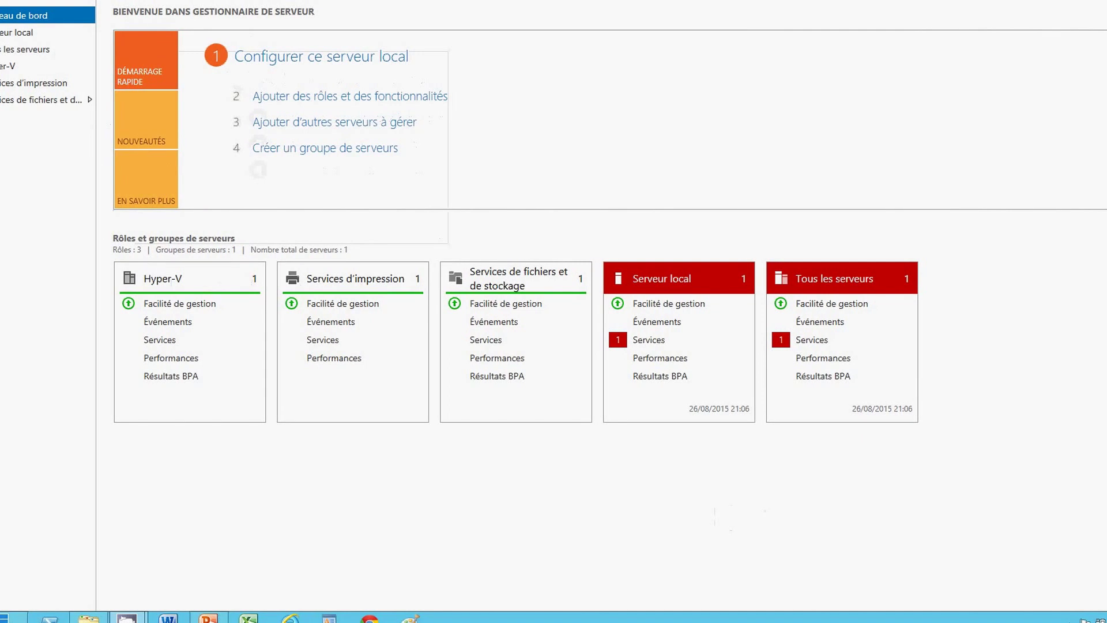
{"action": "left_click", "coordinate": [1001, 0]}
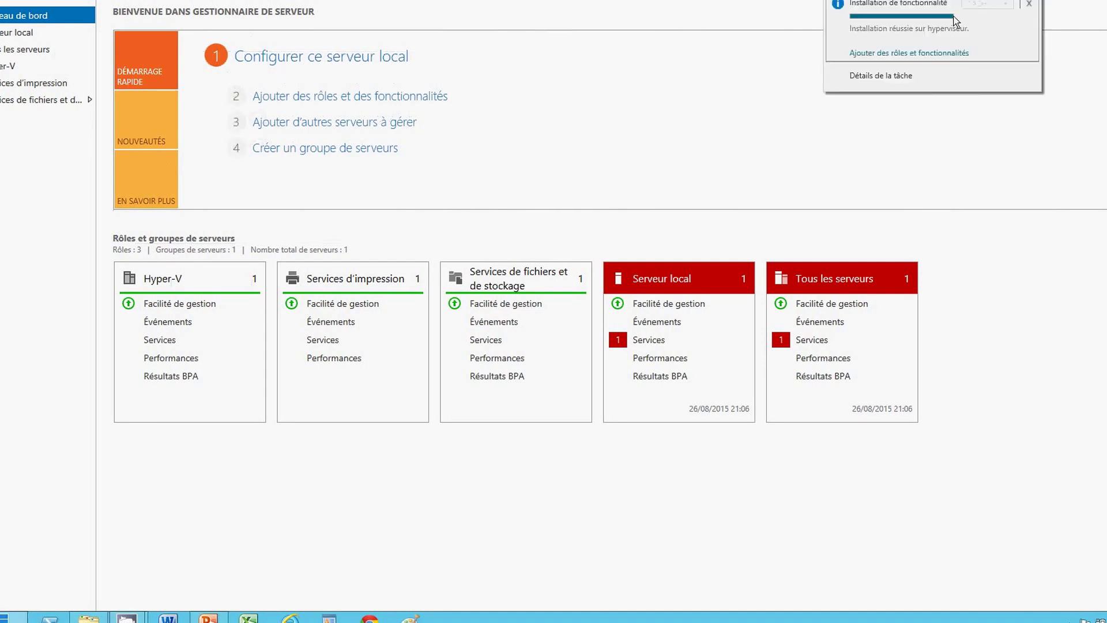
{"action": "left_click", "coordinate": [1028, 4]}
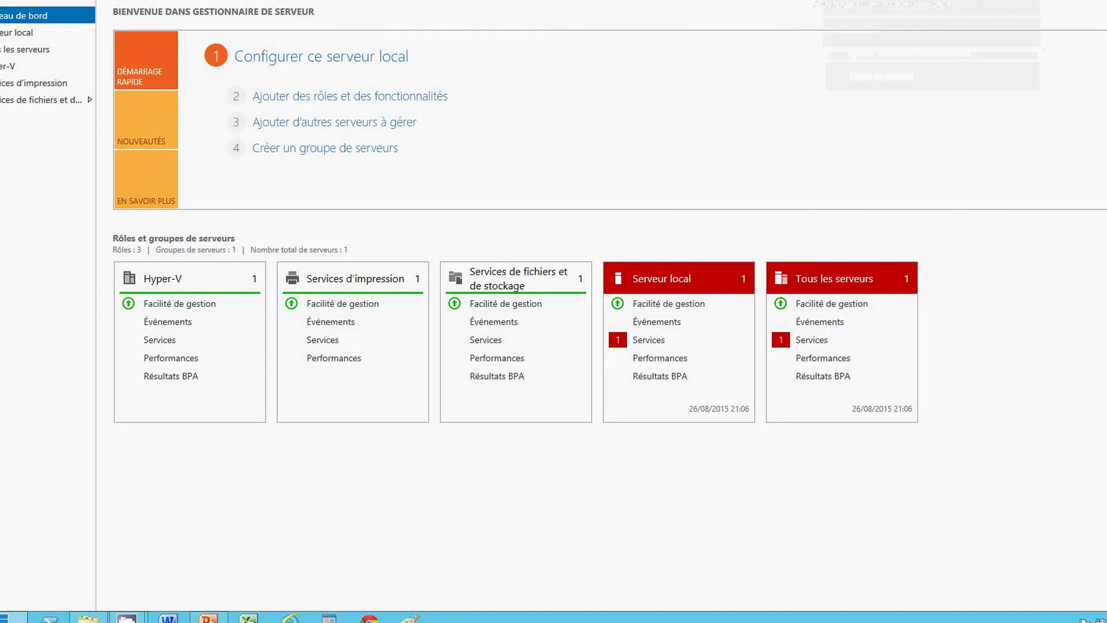
{"action": "left_click", "coordinate": [1065, 0]}
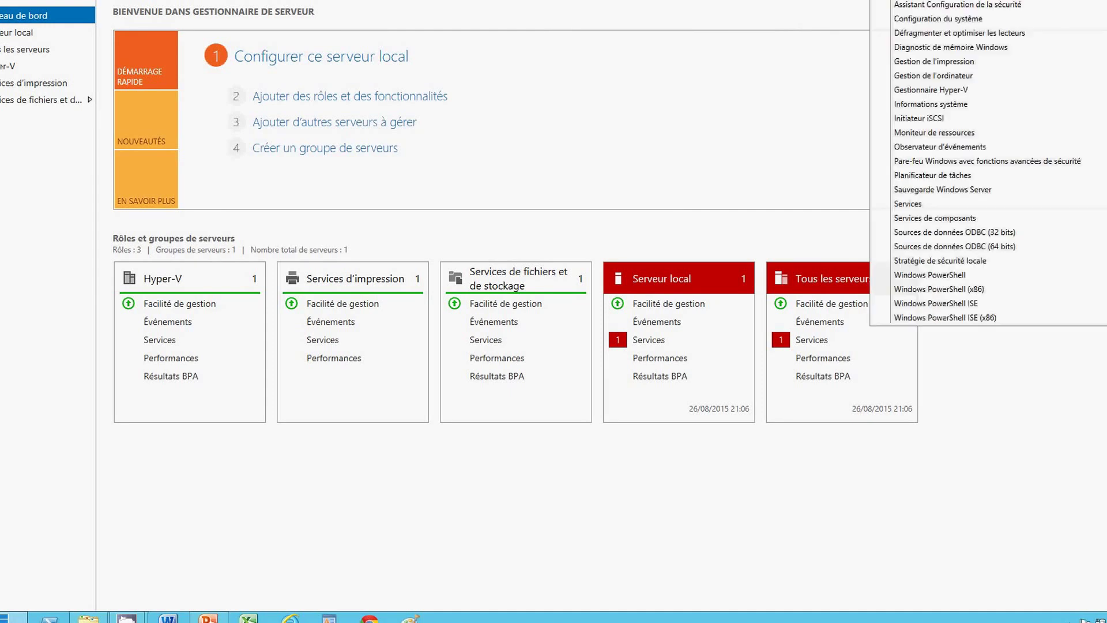
{"action": "left_click", "coordinate": [950, 63]}
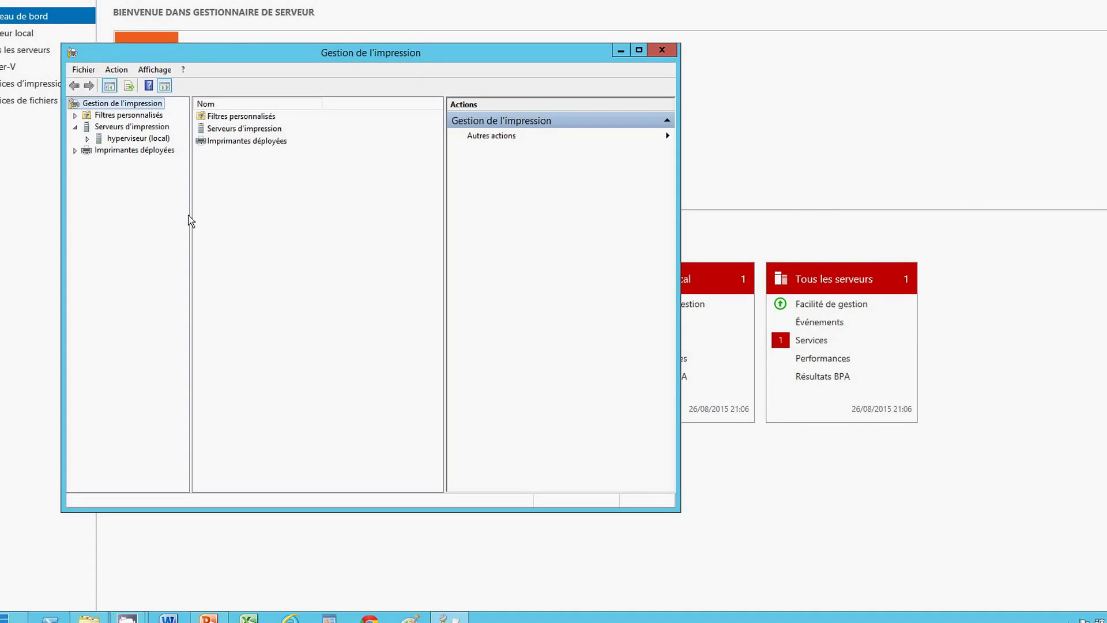
Browse the print management tree, viewing the deployed printers and the printers of the hyperviseur (local) print server.
{"action": "right_click", "coordinate": [133, 129]}
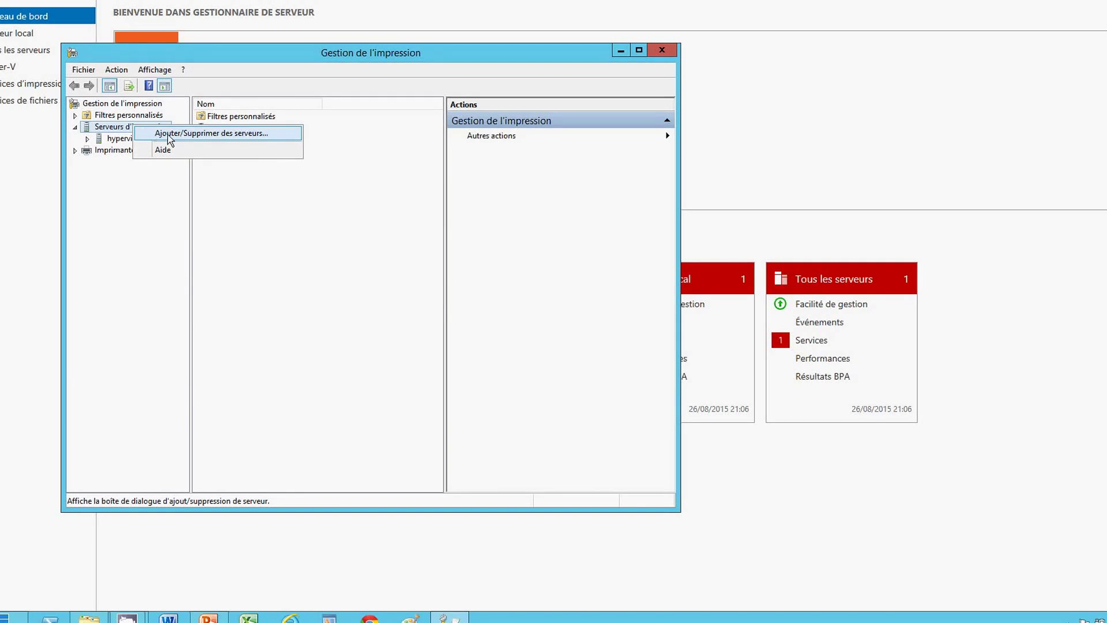
{"action": "left_click", "coordinate": [144, 205]}
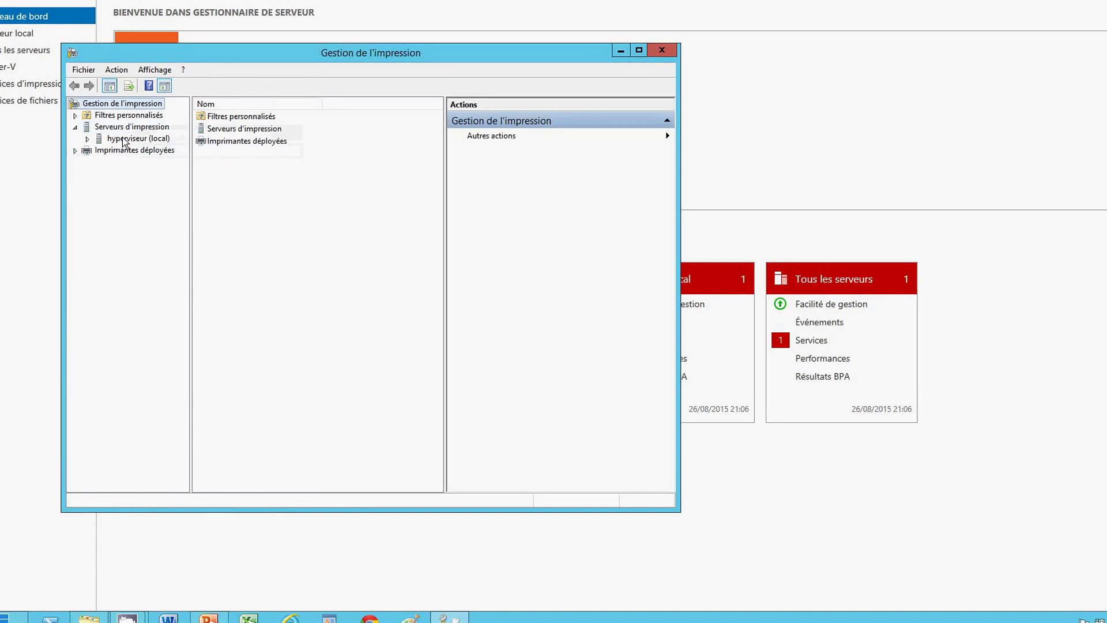
{"action": "left_click", "coordinate": [76, 152]}
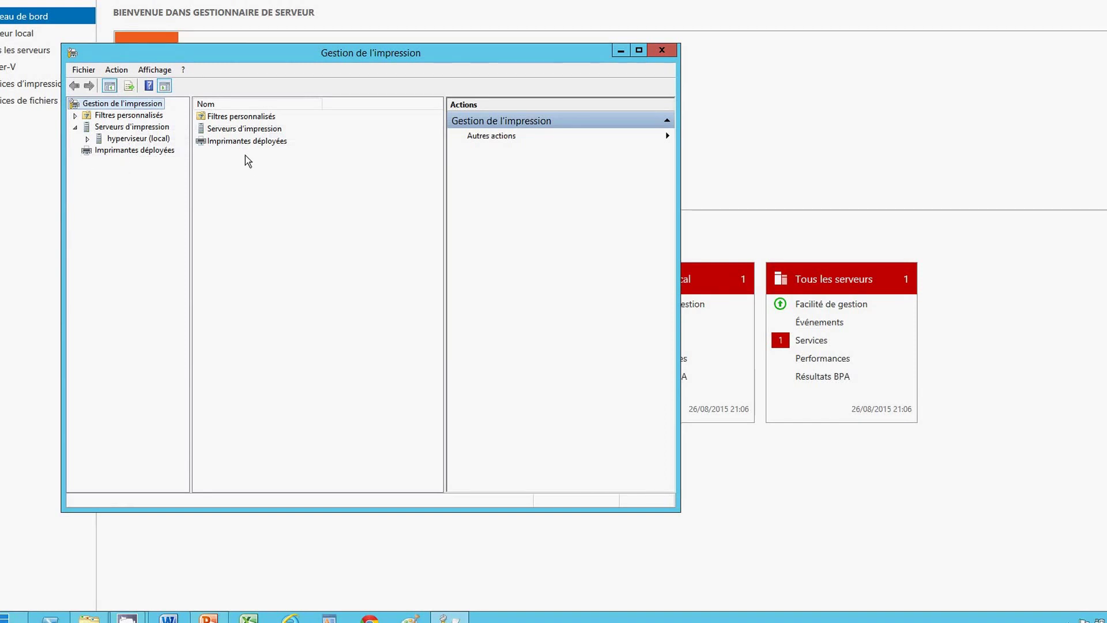
{"action": "double_click", "coordinate": [213, 142]}
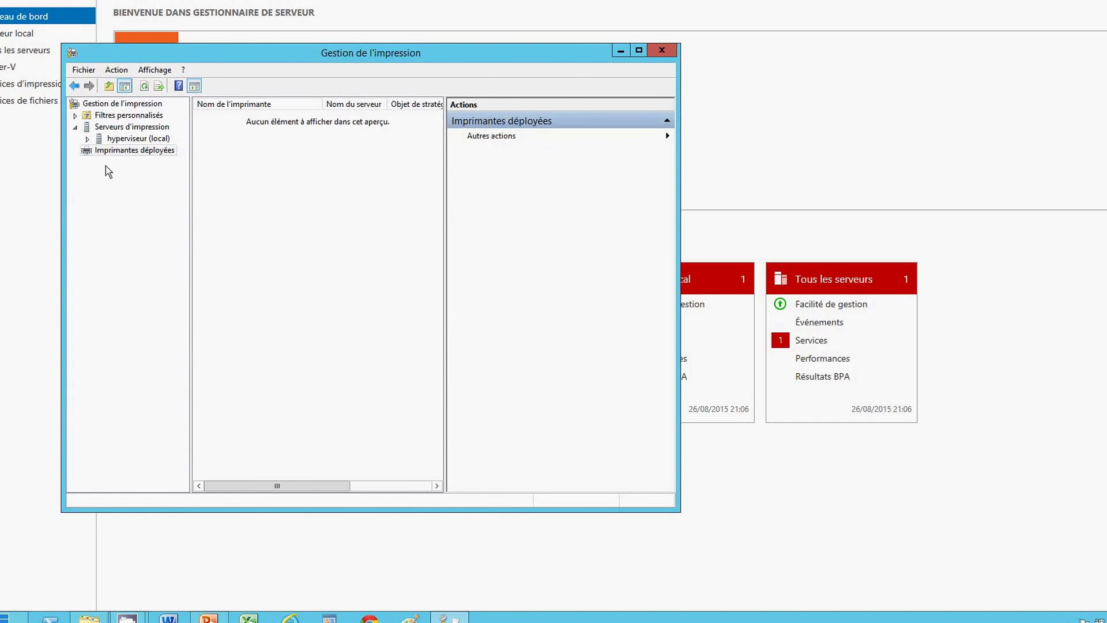
{"action": "double_click", "coordinate": [125, 140]}
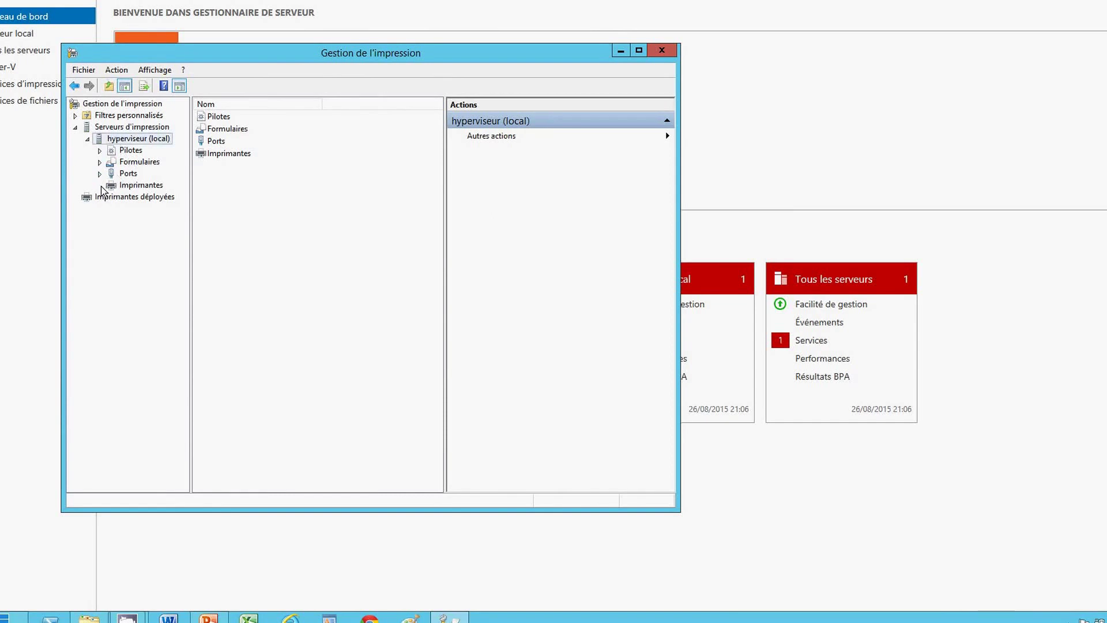
{"action": "left_click", "coordinate": [109, 186]}
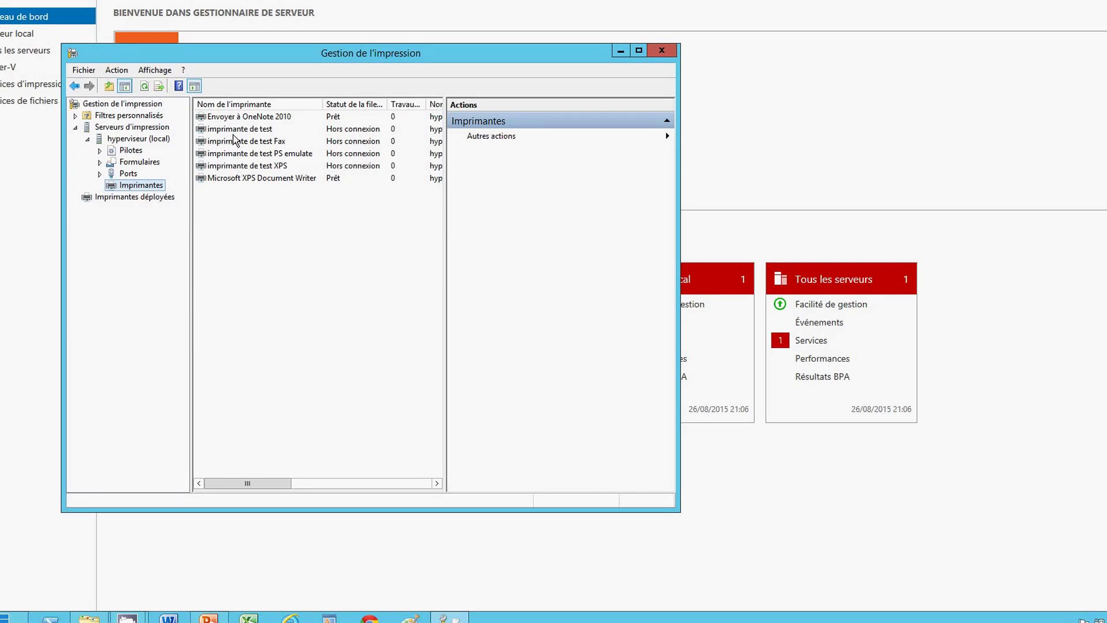
Examine the commands available for Serveurs d'impression, including adding or removing servers, without running any.
{"action": "left_click", "coordinate": [134, 127]}
{"action": "right_click", "coordinate": [138, 131]}
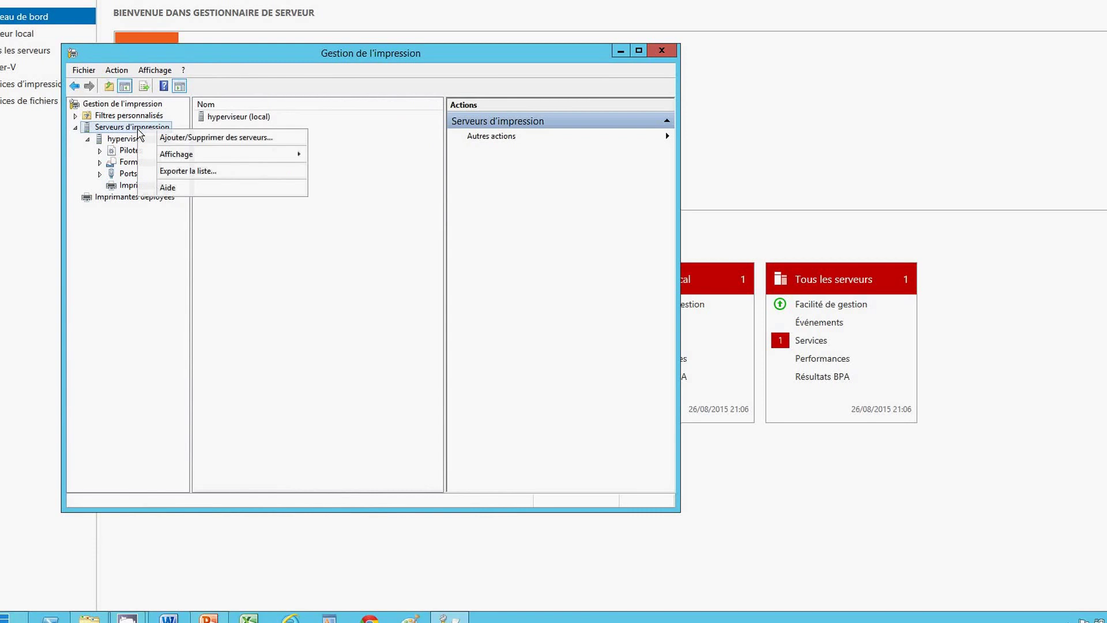
{"action": "left_click", "coordinate": [152, 261]}
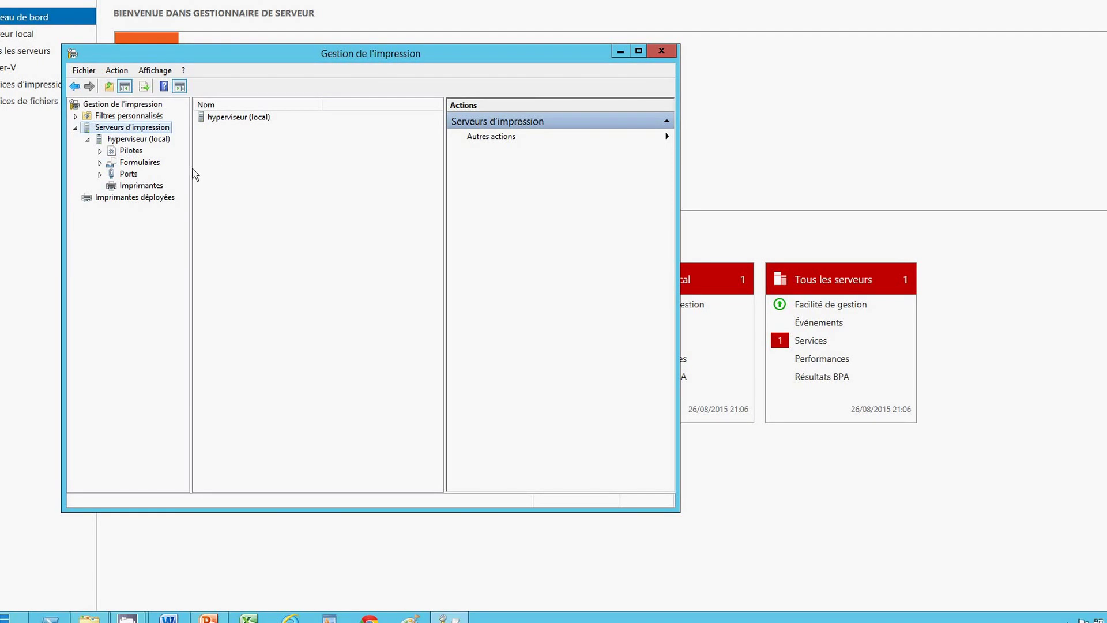
Quit the Gestion de l'impression console.
{"action": "left_click", "coordinate": [84, 71]}
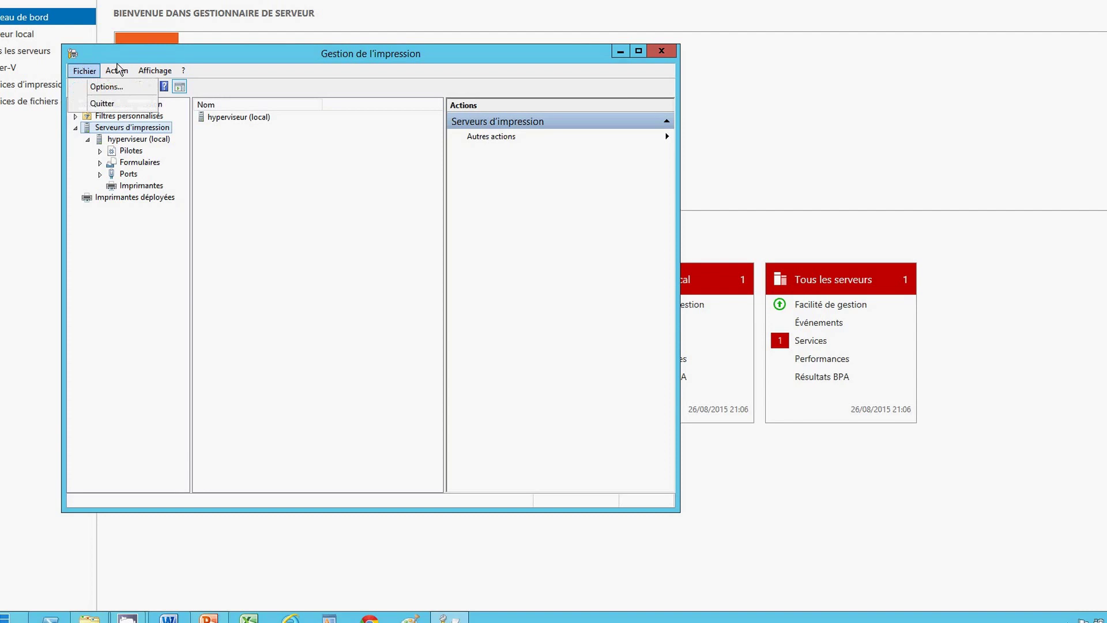
{"action": "left_click", "coordinate": [85, 71]}
{"action": "left_click", "coordinate": [85, 71]}
{"action": "left_click", "coordinate": [102, 103]}
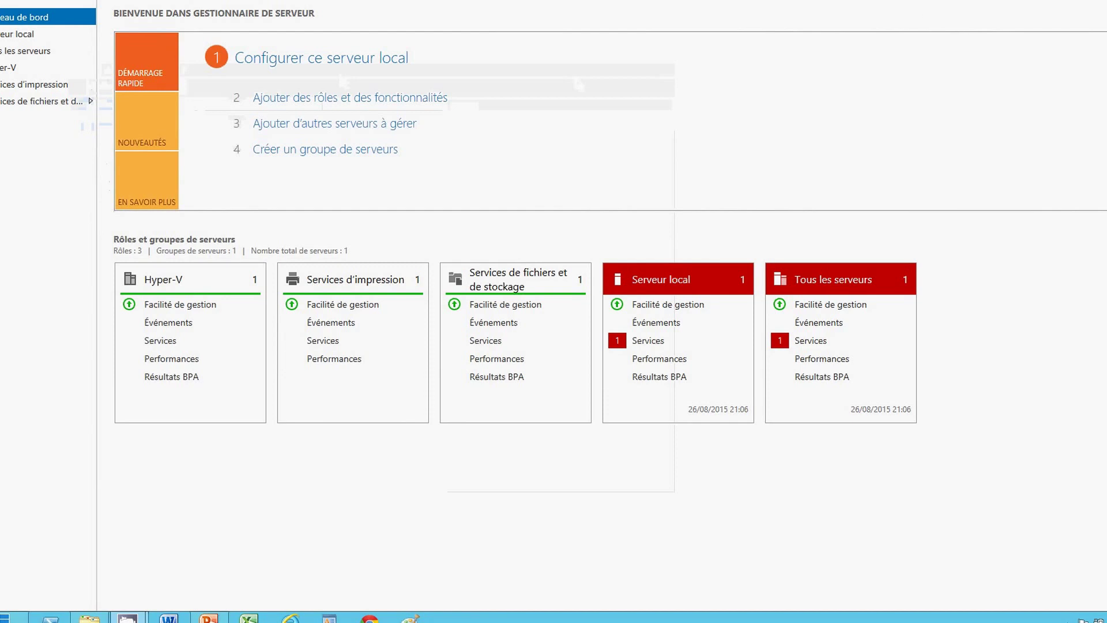
Show the desktop and open the QCM5 document from the videos folder inside "planing et QCM".
{"action": "key", "text": "super+d"}
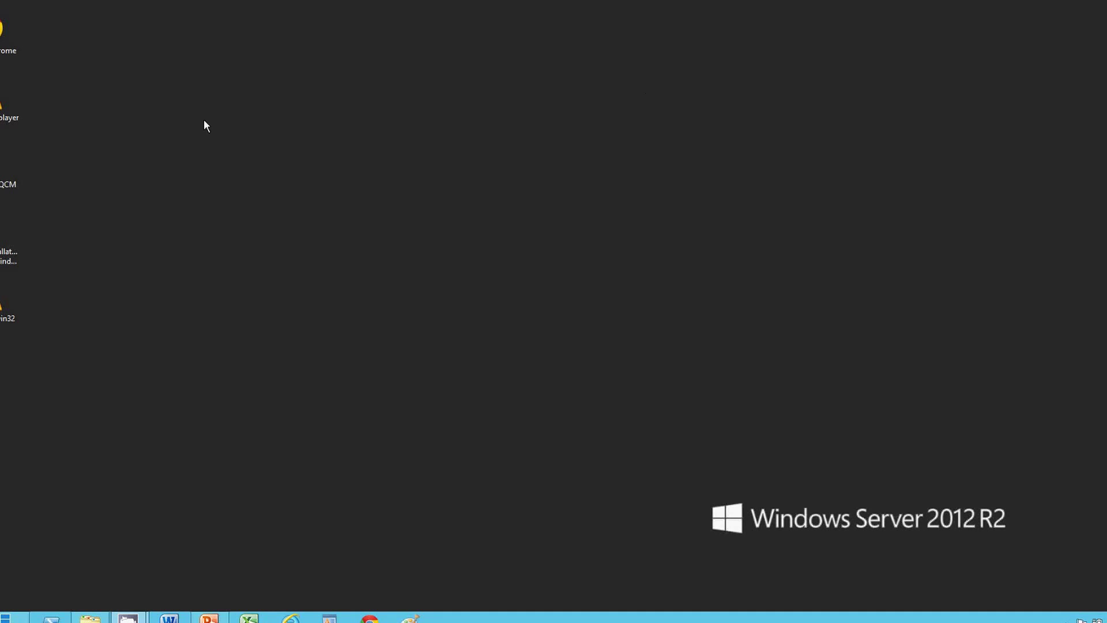
{"action": "left_click", "coordinate": [10, 170]}
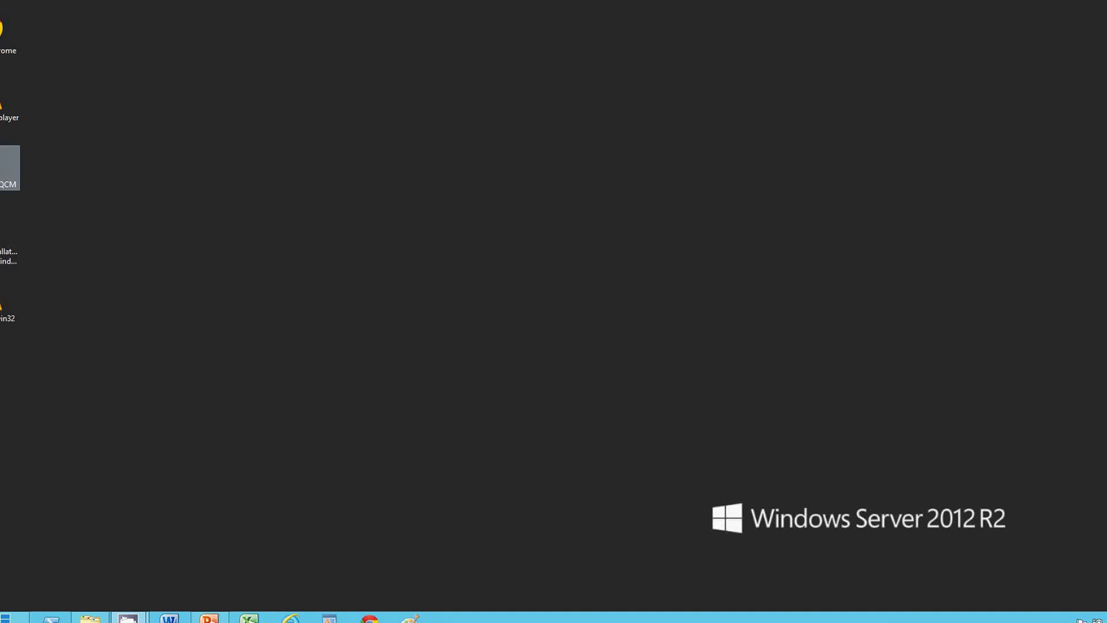
{"action": "left_click", "coordinate": [8, 168]}
{"action": "double_click", "coordinate": [8, 169]}
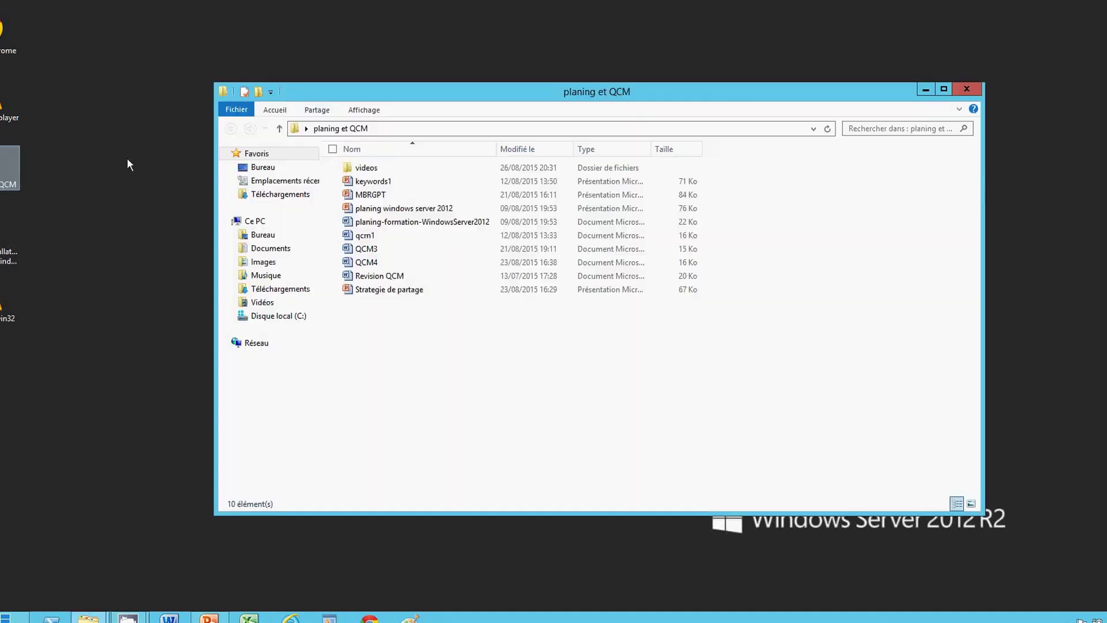
{"action": "double_click", "coordinate": [355, 168]}
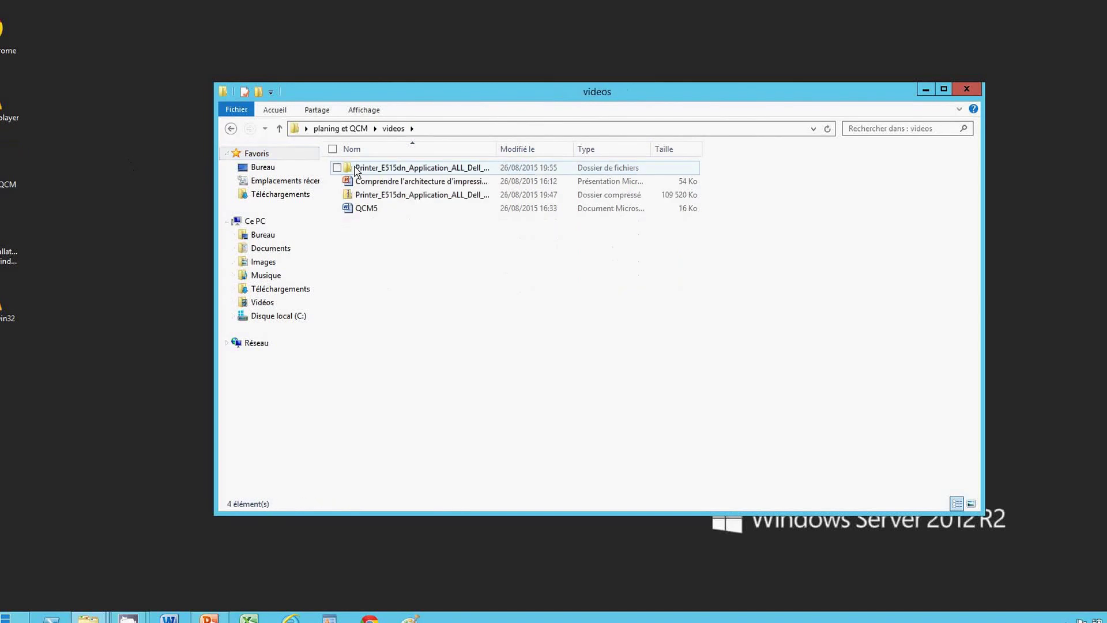
{"action": "double_click", "coordinate": [360, 208]}
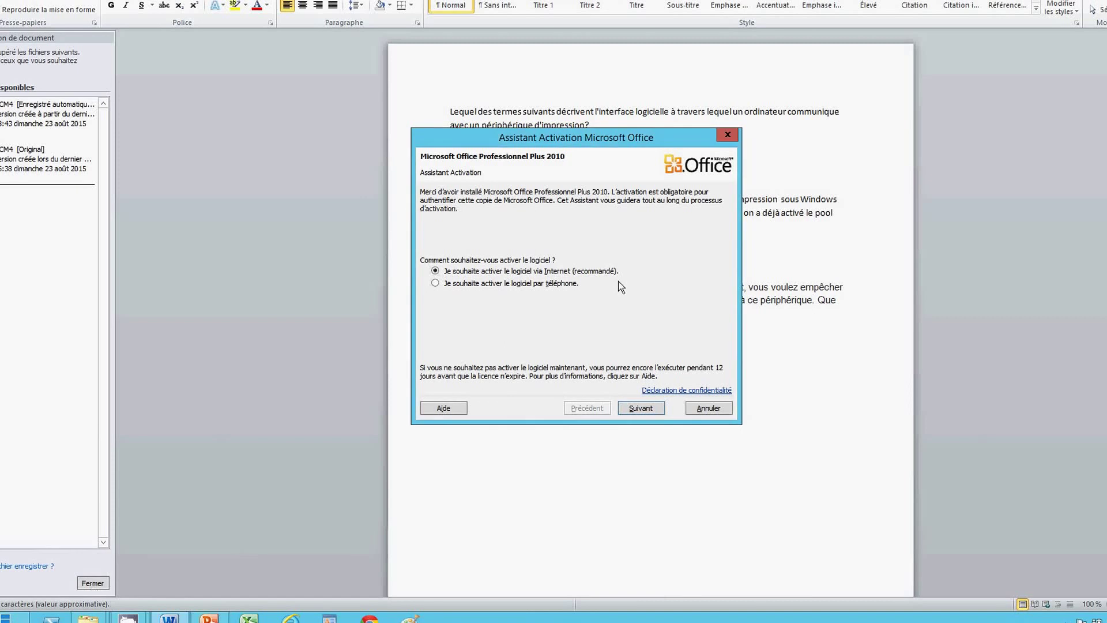
Dismiss the Office activation wizard and close the document recovery pane, allowing the recovered files to be deleted.
{"action": "left_click", "coordinate": [727, 135]}
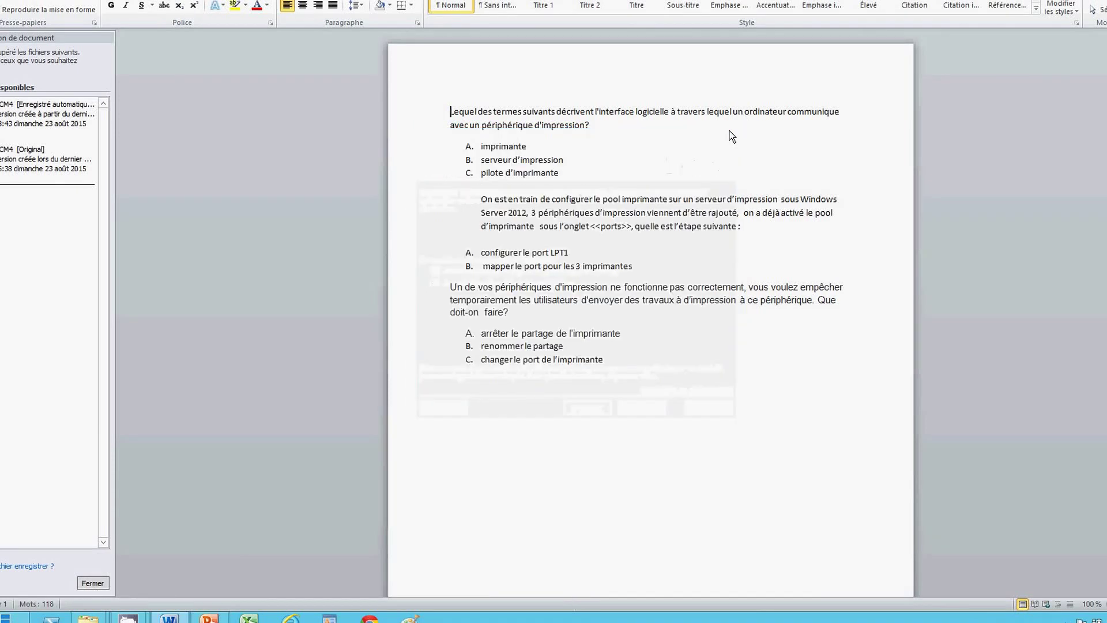
{"action": "left_click", "coordinate": [94, 583]}
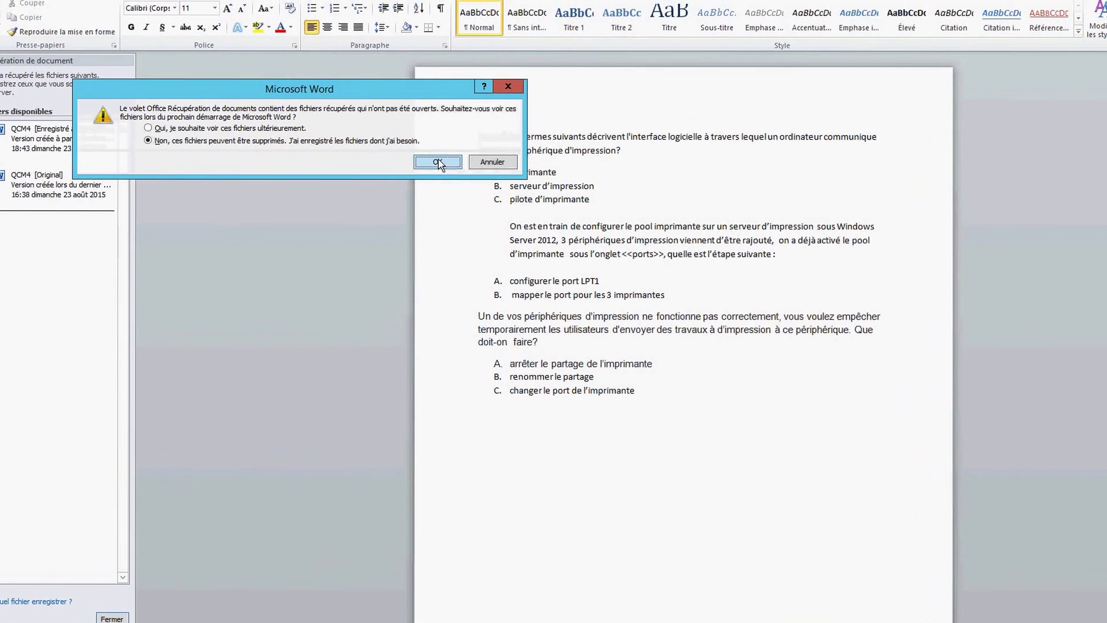
{"action": "left_click", "coordinate": [415, 149]}
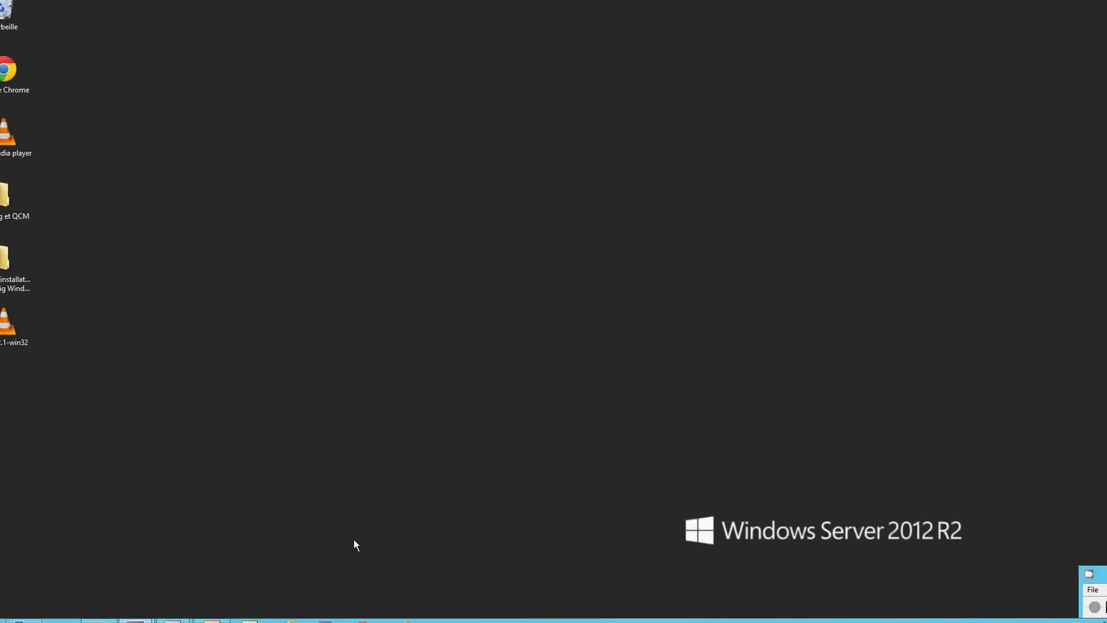
Close the Word document with the shadow copy questions, bring up the printing quiz, and deselect its highlighted question.
{"action": "mouse_move", "coordinate": [172, 619]}
{"action": "left_click", "coordinate": [199, 591]}
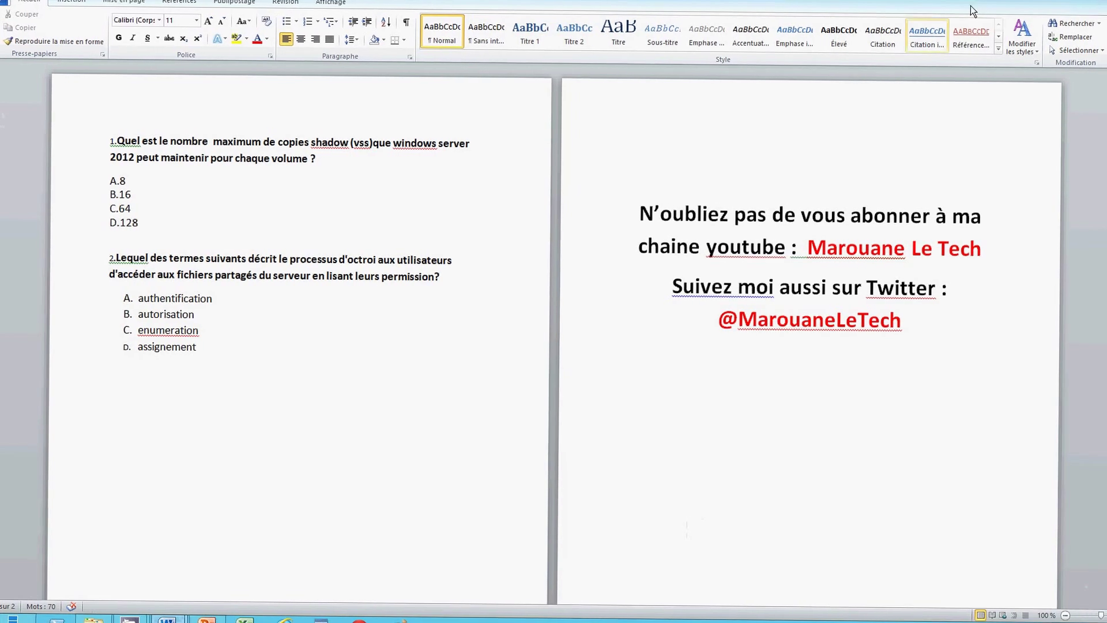
{"action": "left_click", "coordinate": [1056, 3]}
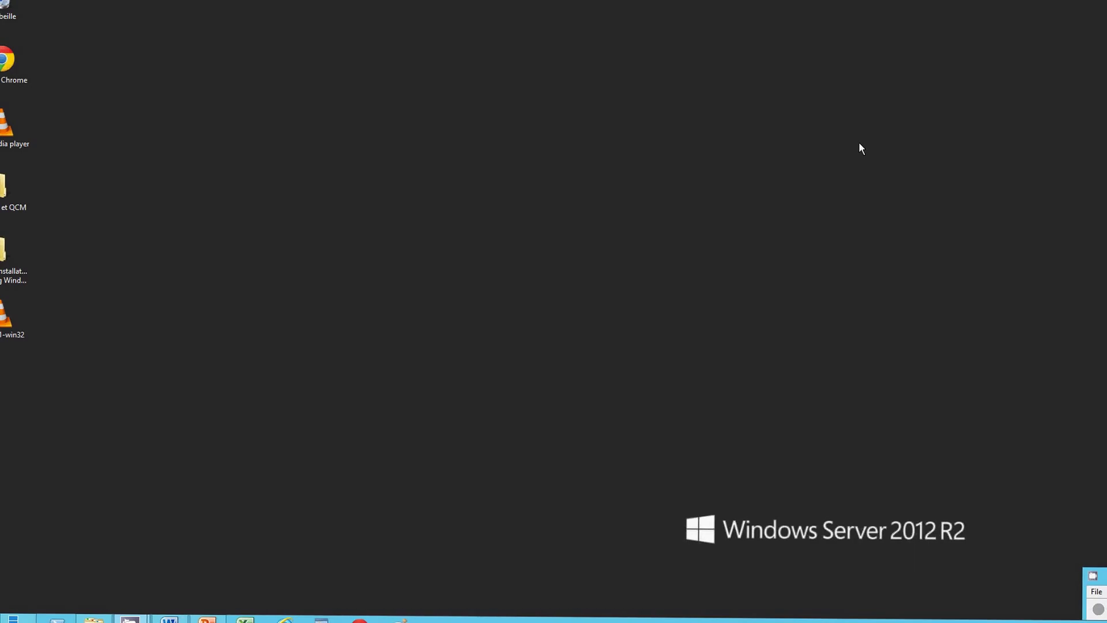
{"action": "left_click", "coordinate": [172, 619]}
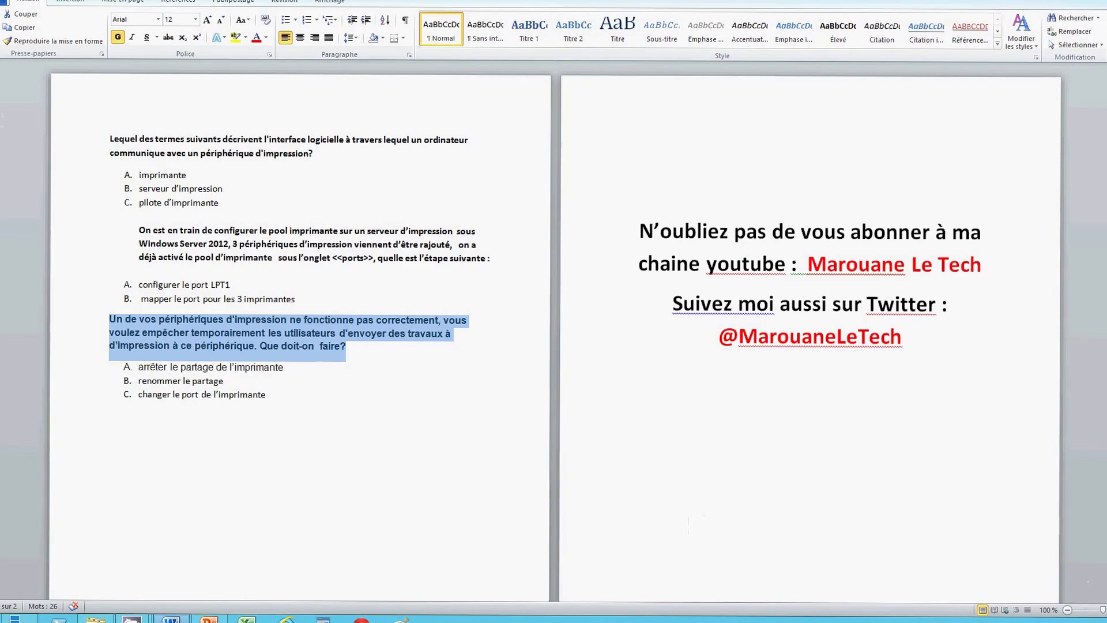
{"action": "left_click", "coordinate": [253, 462]}
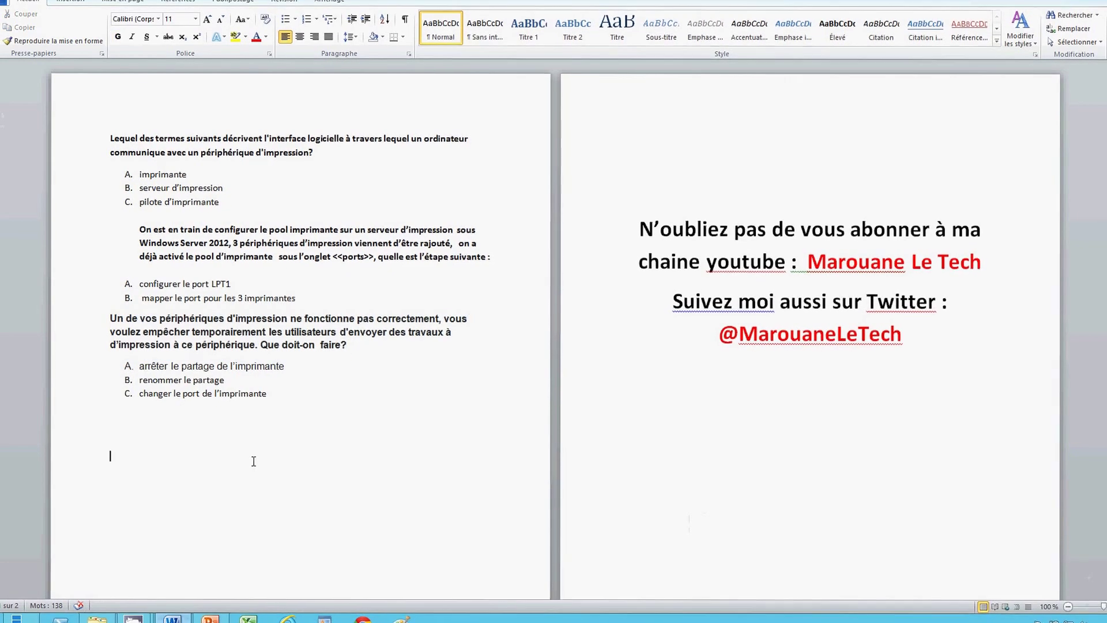